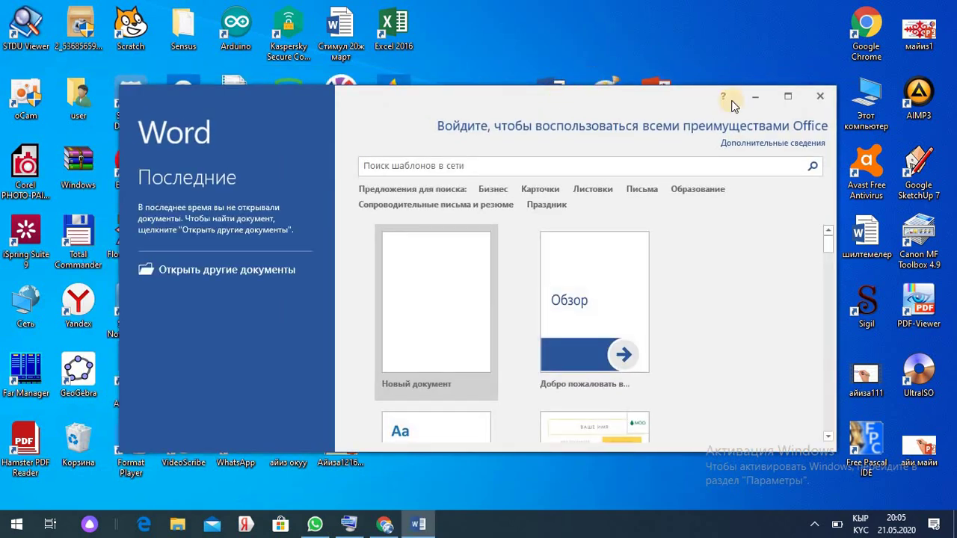
- Maximize the Word start screen and create the blank document Документ1
click(787, 96)
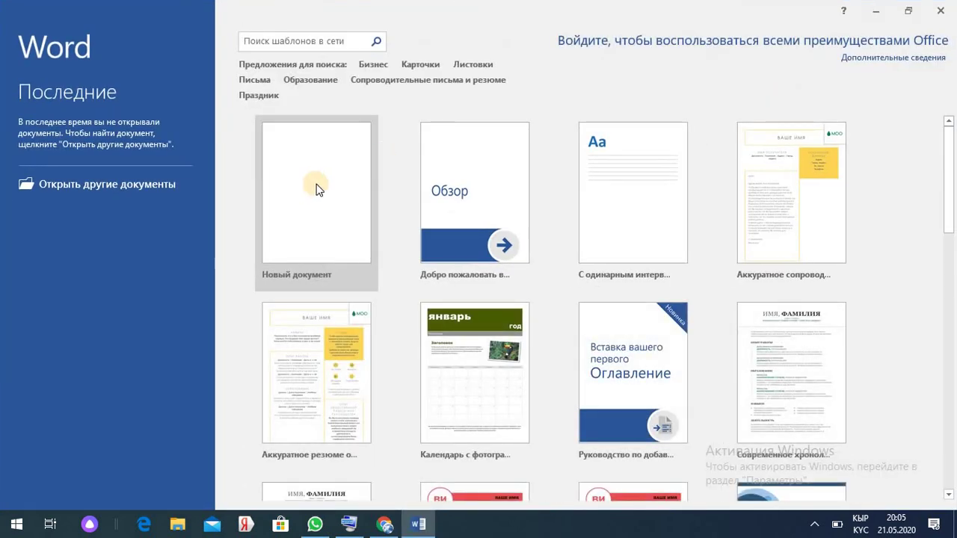
click(318, 191)
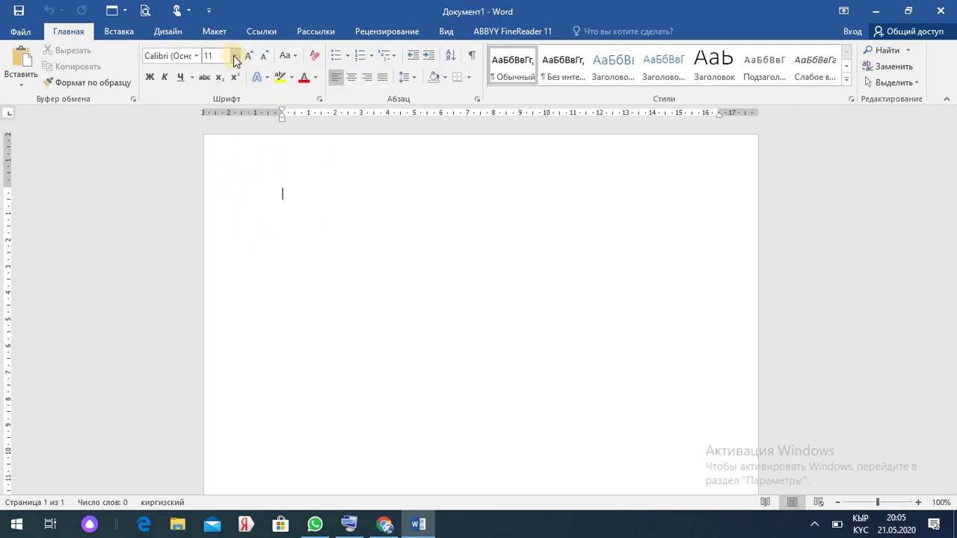
- Switch through the Insert and Design ribbons to reach the Layout ribbon
click(119, 32)
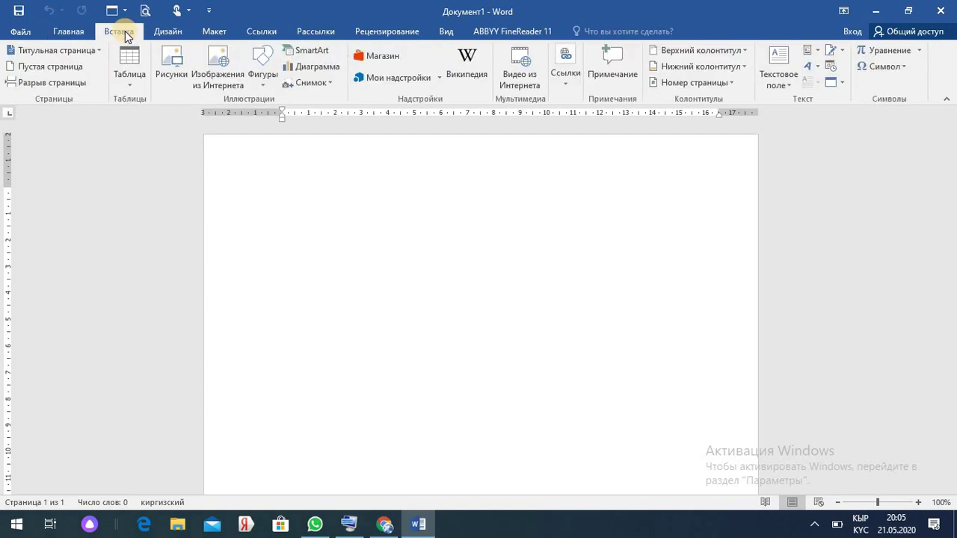
click(167, 32)
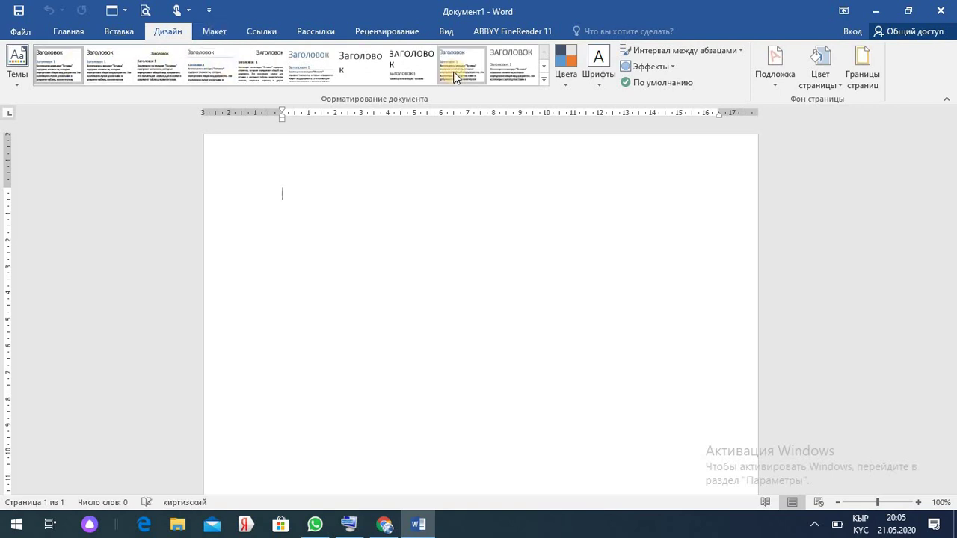
click(218, 31)
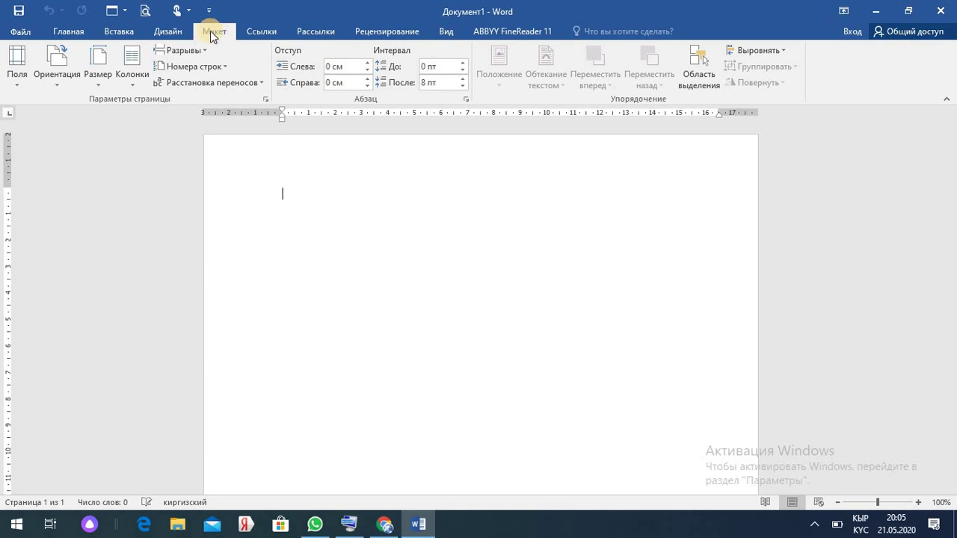
- Set Normal margins, Landscape orientation, A4 paper size and a single column
click(18, 89)
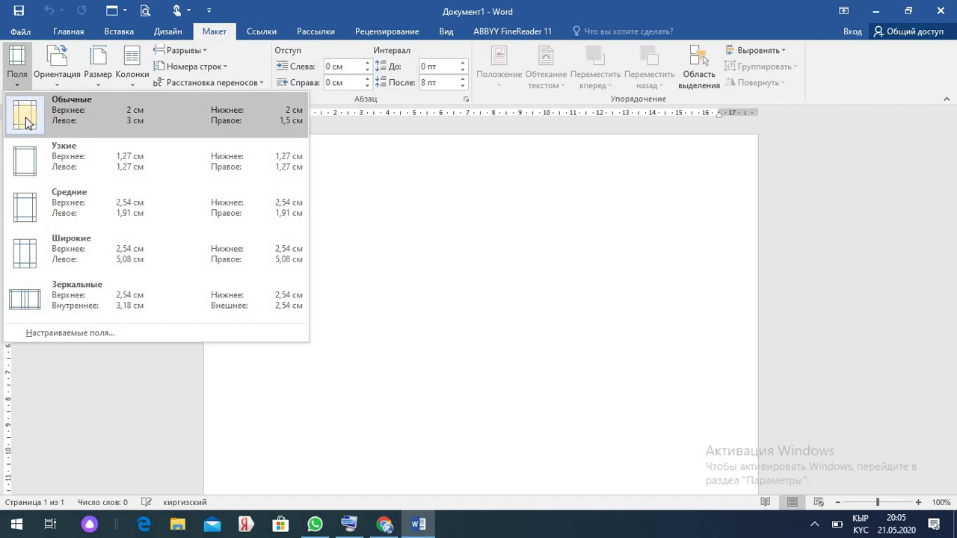
click(27, 114)
click(60, 81)
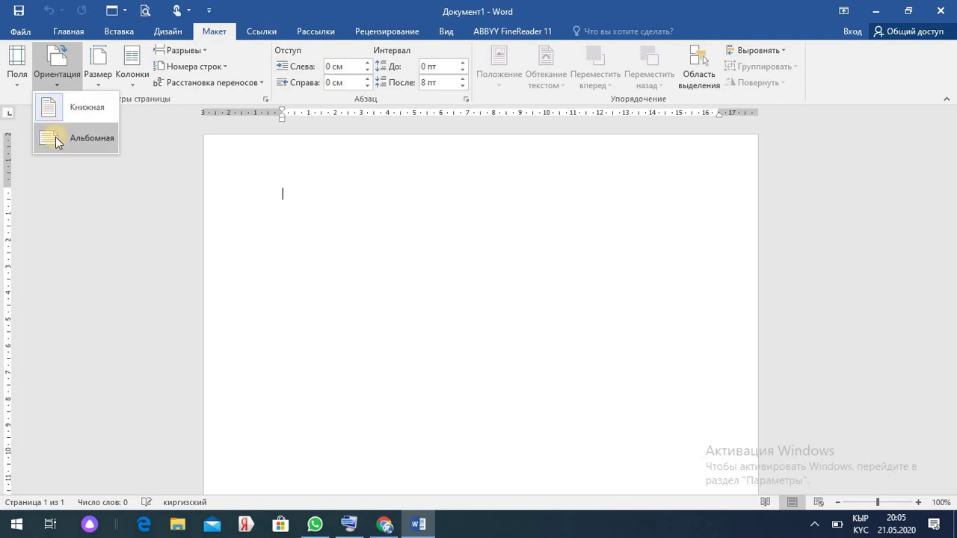
click(55, 136)
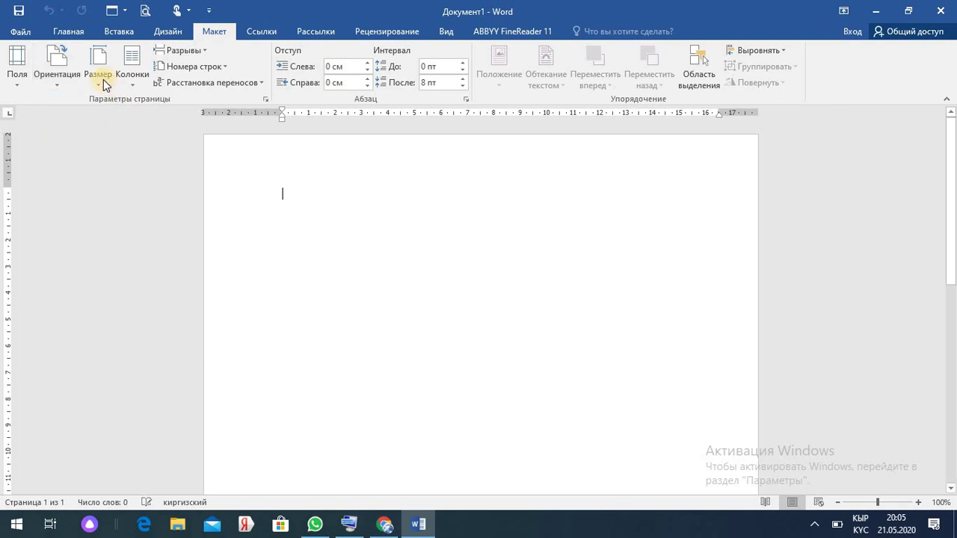
click(99, 81)
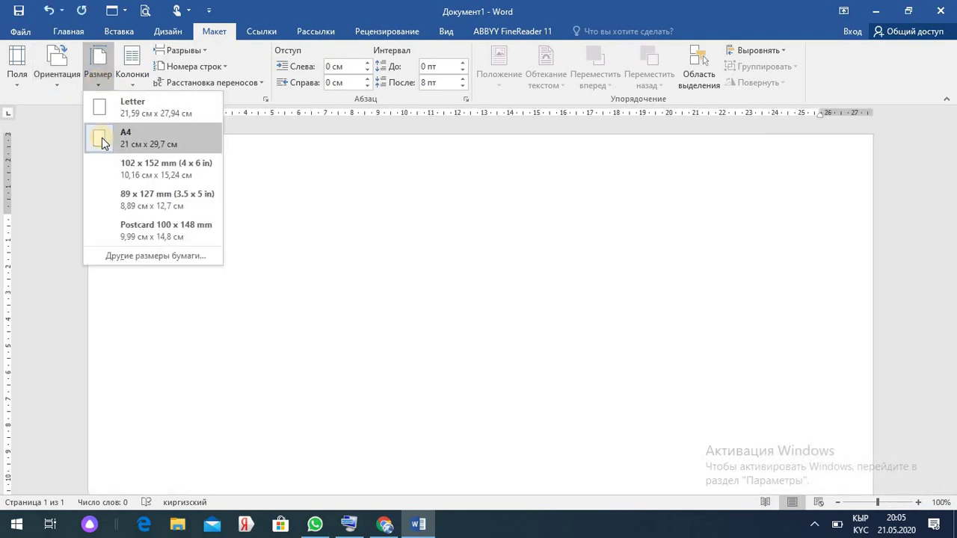
click(102, 137)
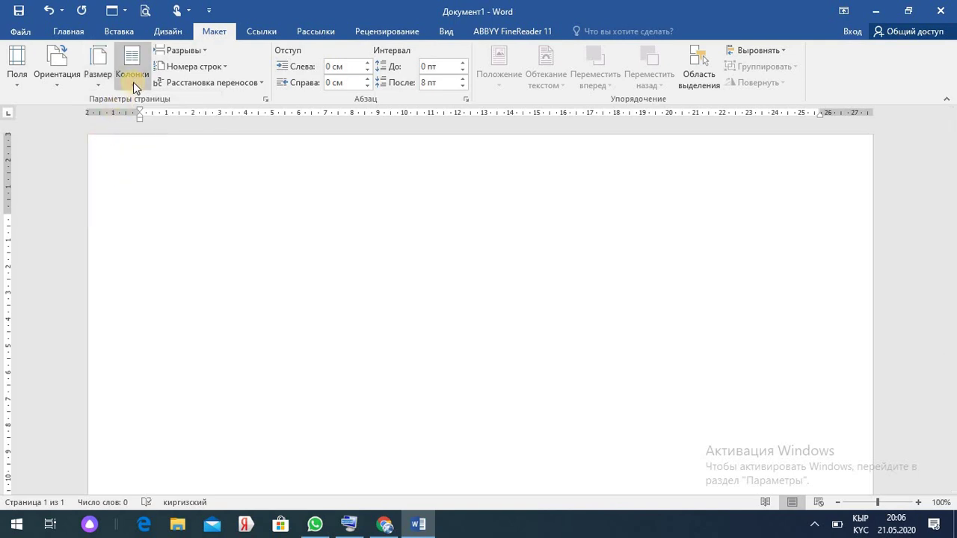
click(133, 82)
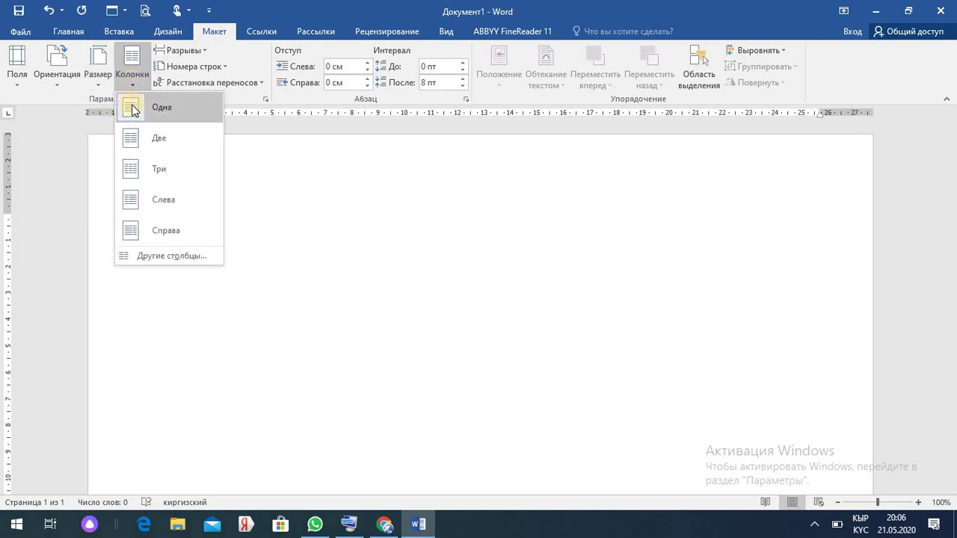
click(134, 110)
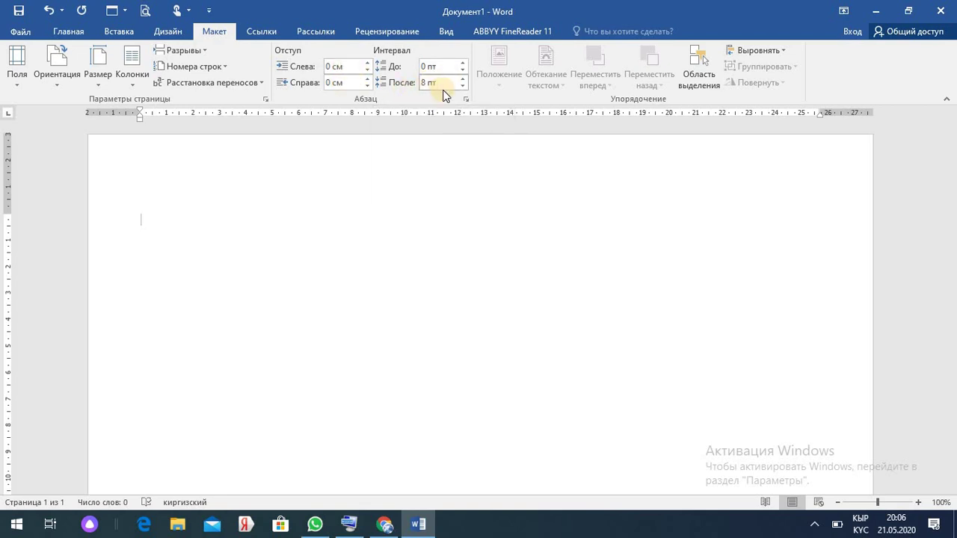
- Set paragraph spacing after to 0 pt, testing on two sample lines, then delete them
click(463, 87)
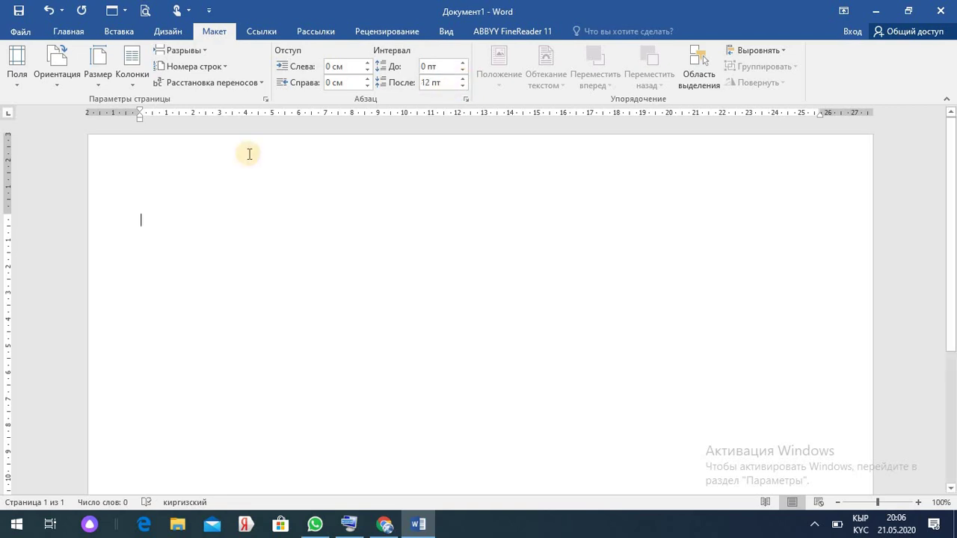
text(1313 )
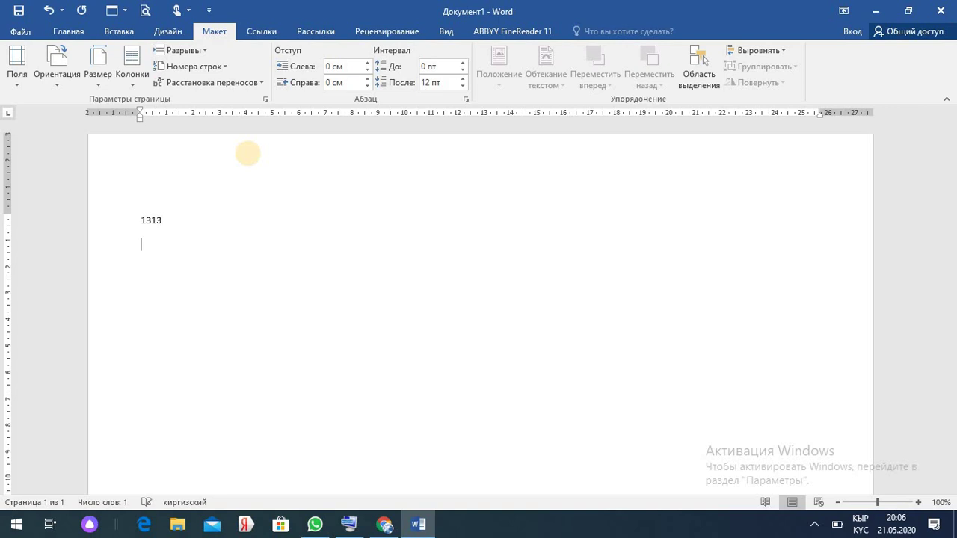
text(22)
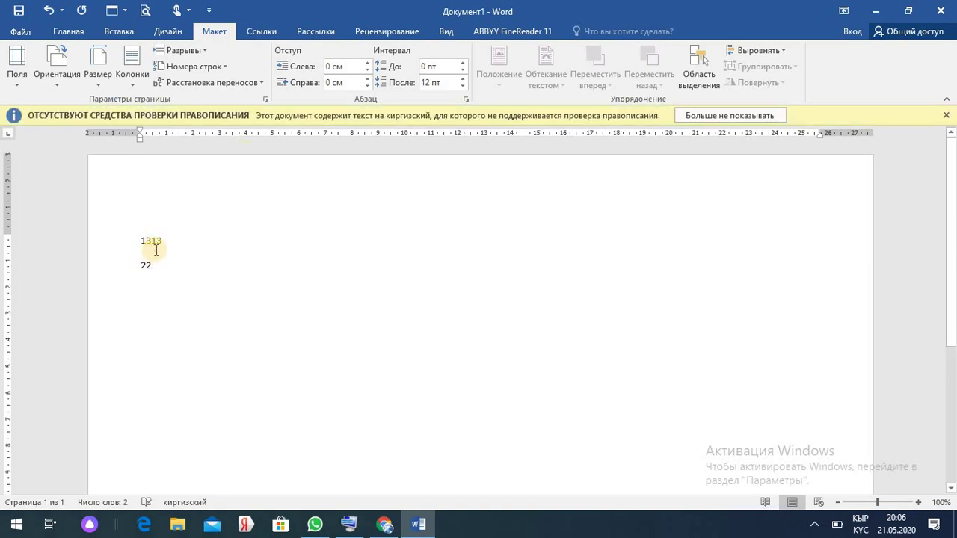
click(462, 86)
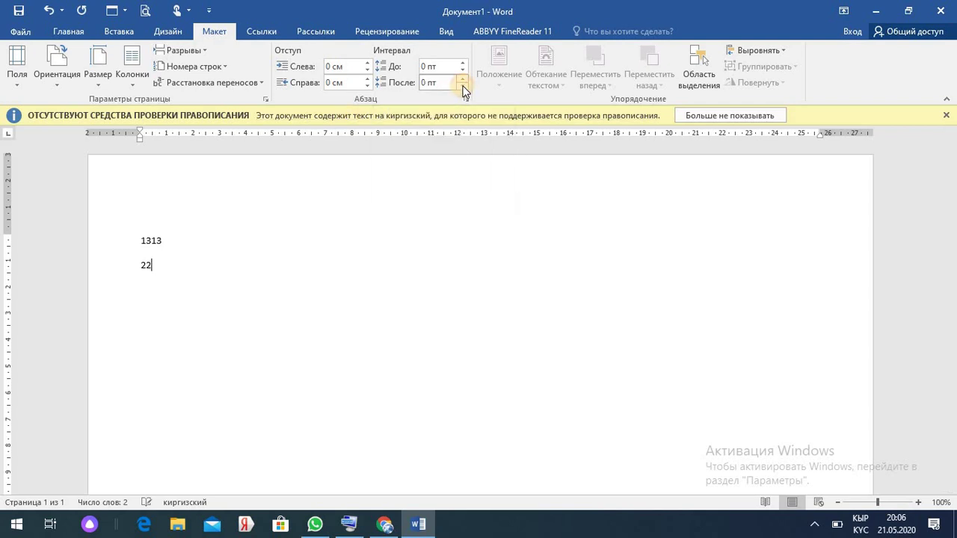
drag(170, 267, 141, 242)
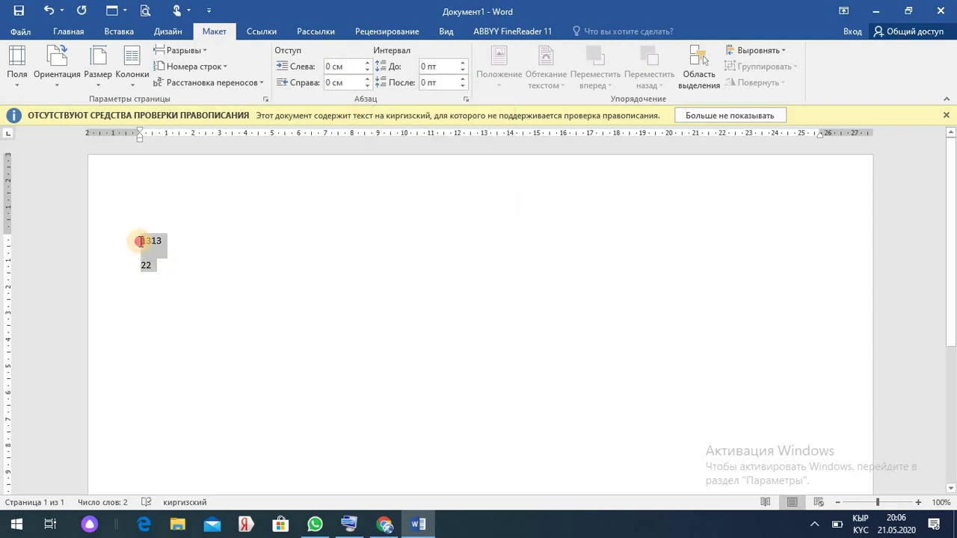
click(462, 87)
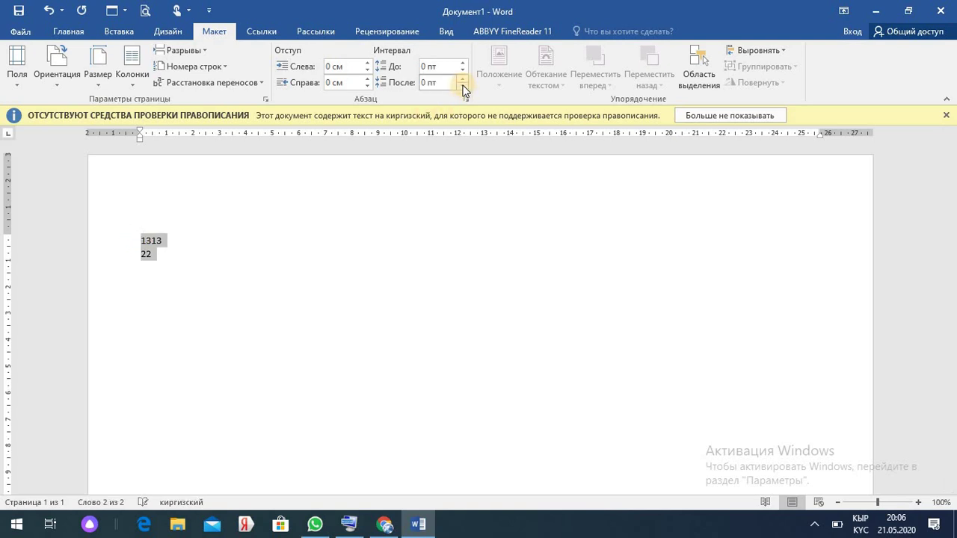
click(157, 255)
drag(157, 256, 140, 239)
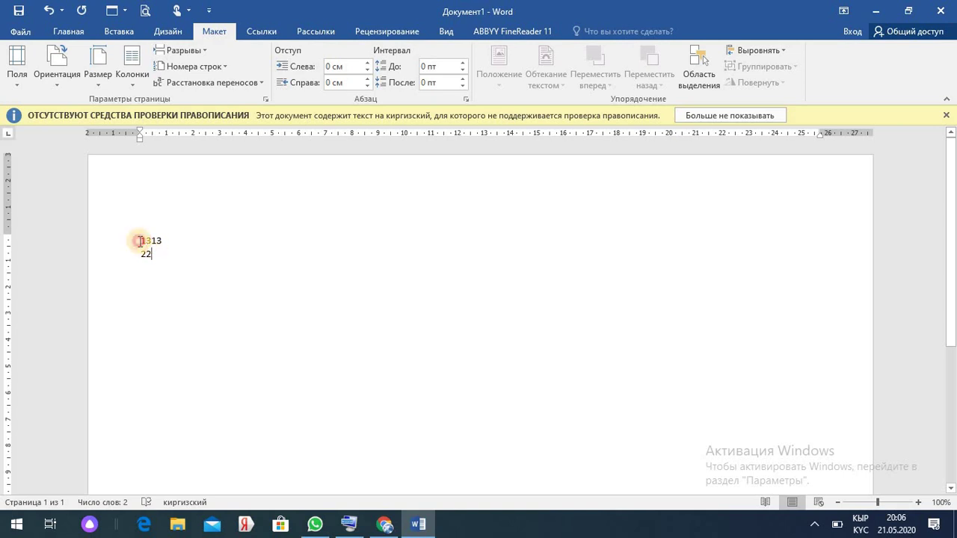
key(Delete)
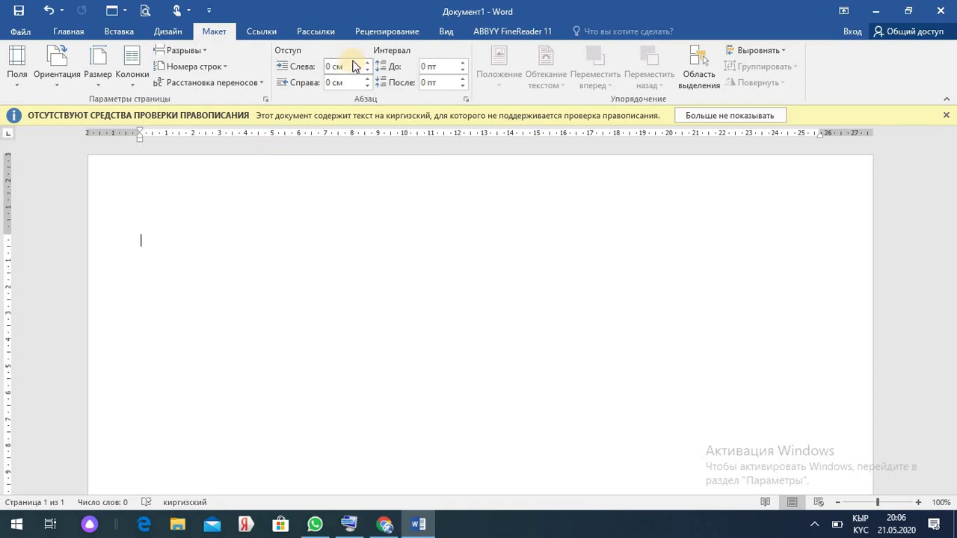
click(445, 34)
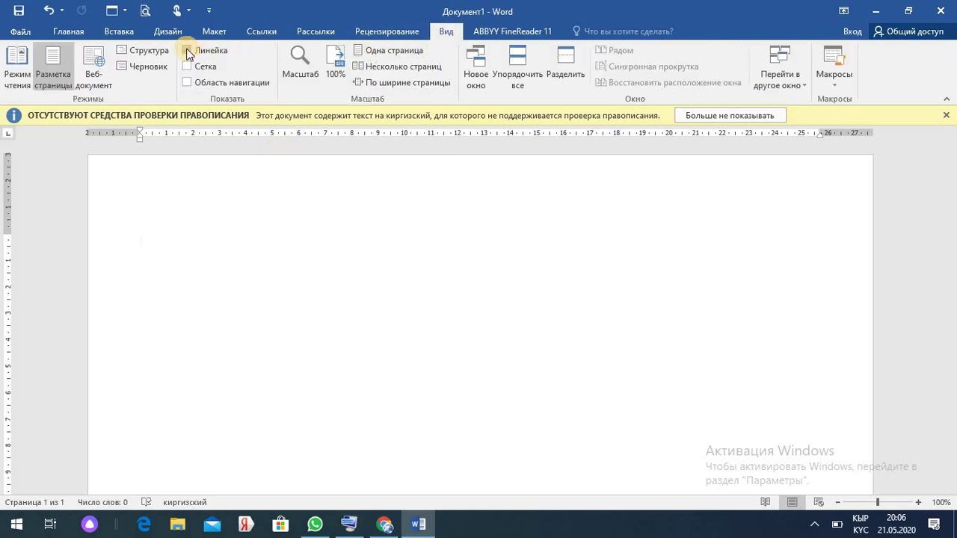
- Hide the rulers and show them again
click(187, 52)
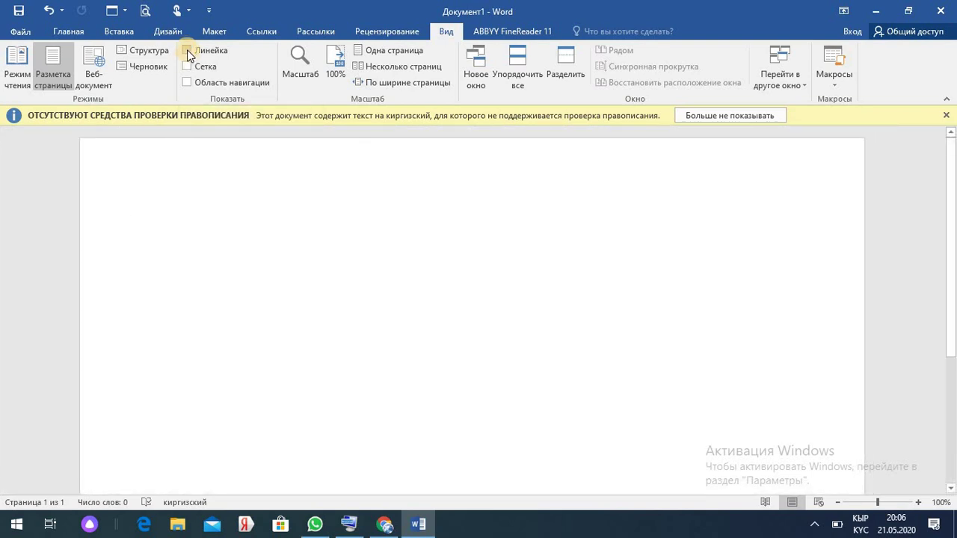
click(188, 52)
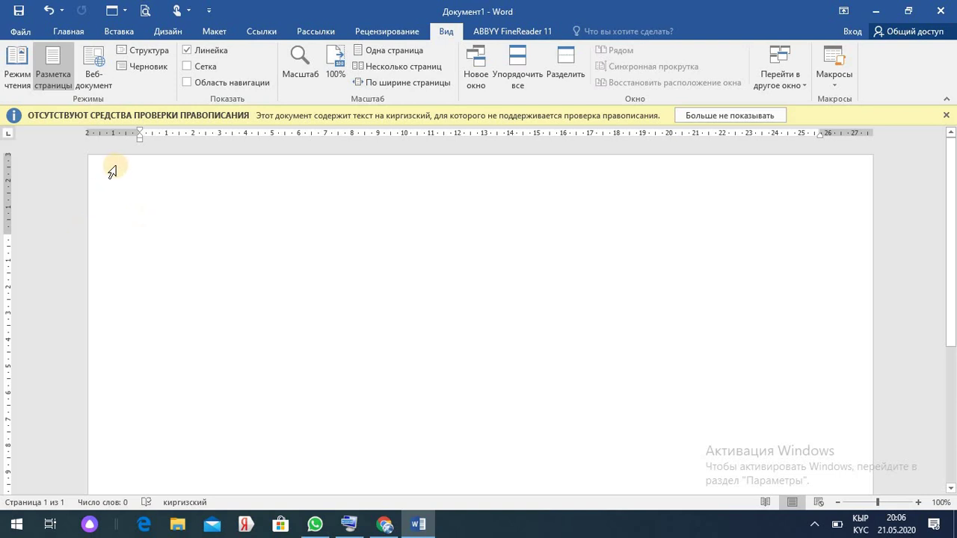
click(66, 30)
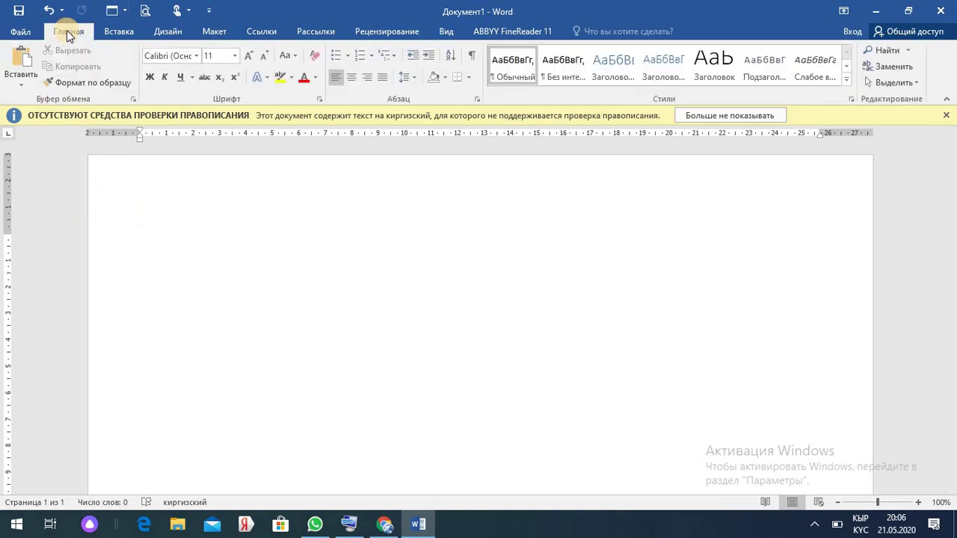
- Set the font to Times New Roman size 16 and pull the top margin up slightly
click(195, 56)
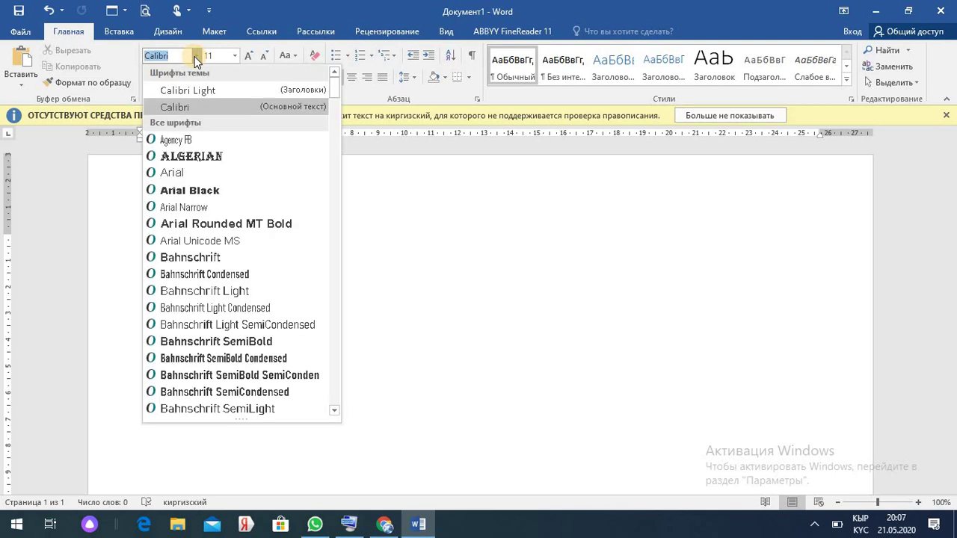
key(alt+shift)
click(195, 56)
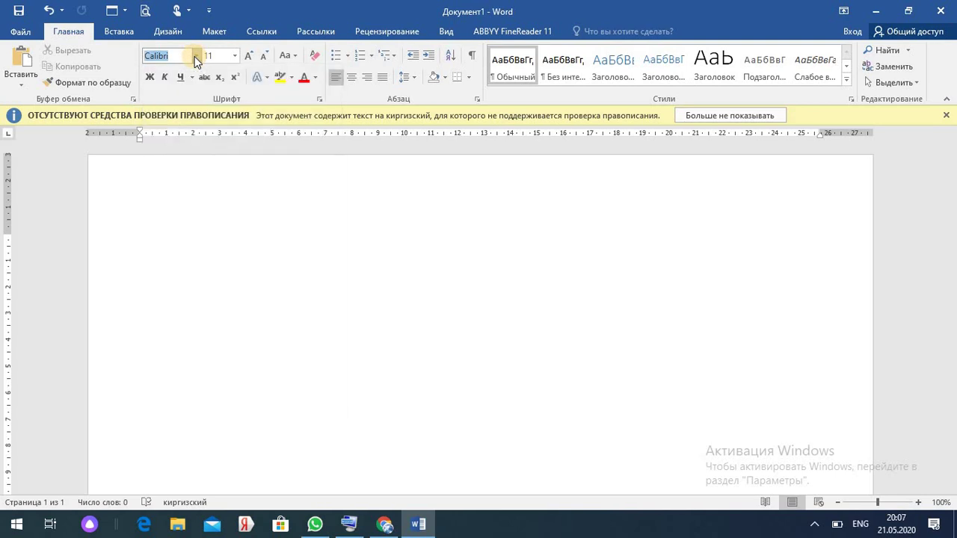
text(Times New R)
click(177, 58)
key(Return)
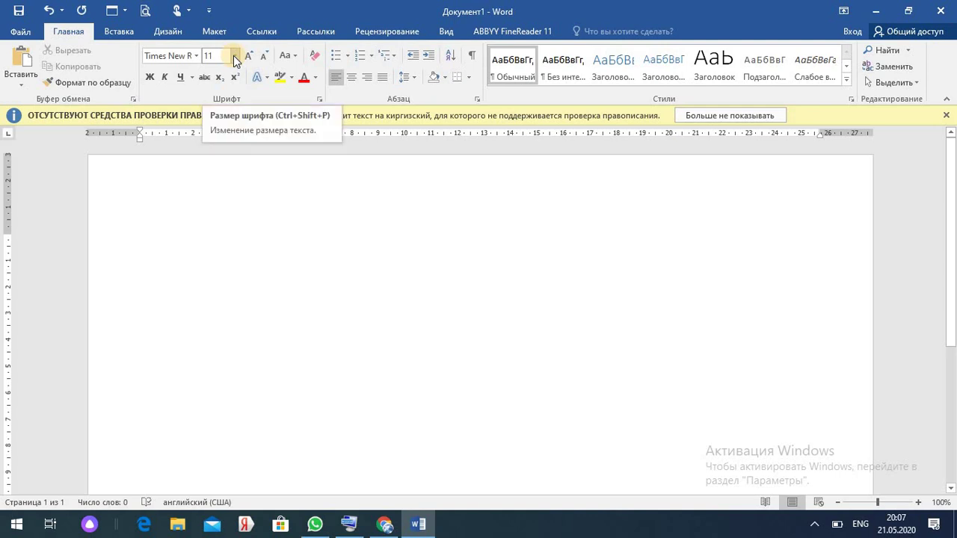
click(234, 60)
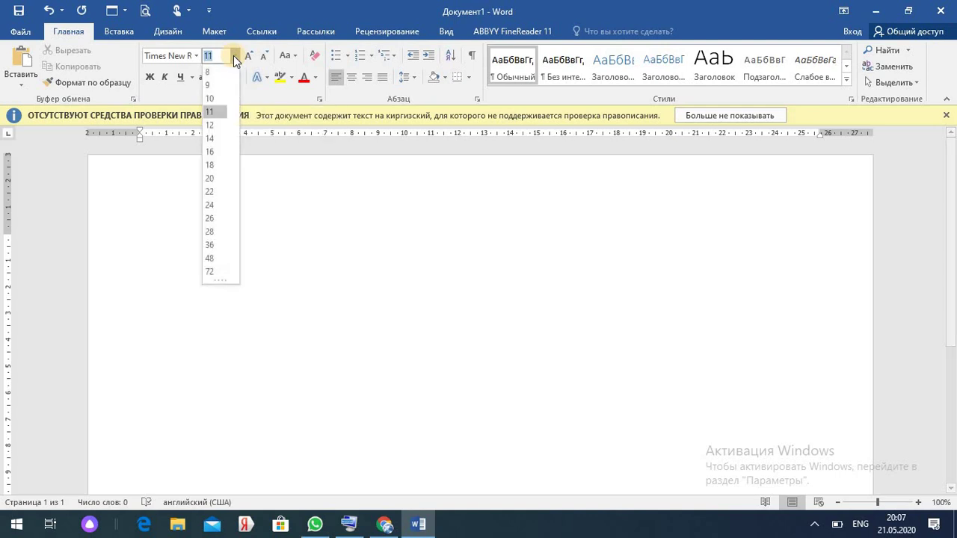
click(215, 152)
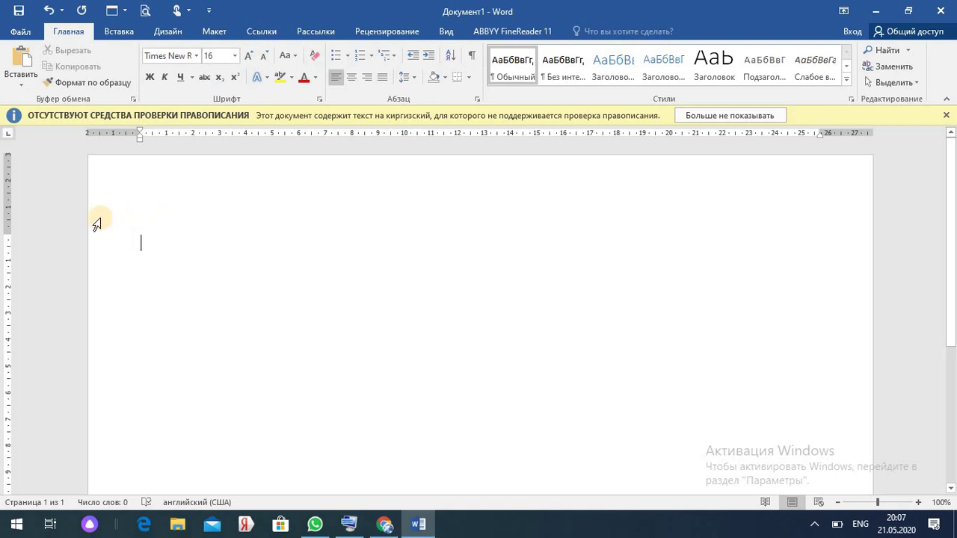
mouse_move(7, 234)
mouse_down()
mouse_move(6, 197)
mouse_move(6, 216)
mouse_up()
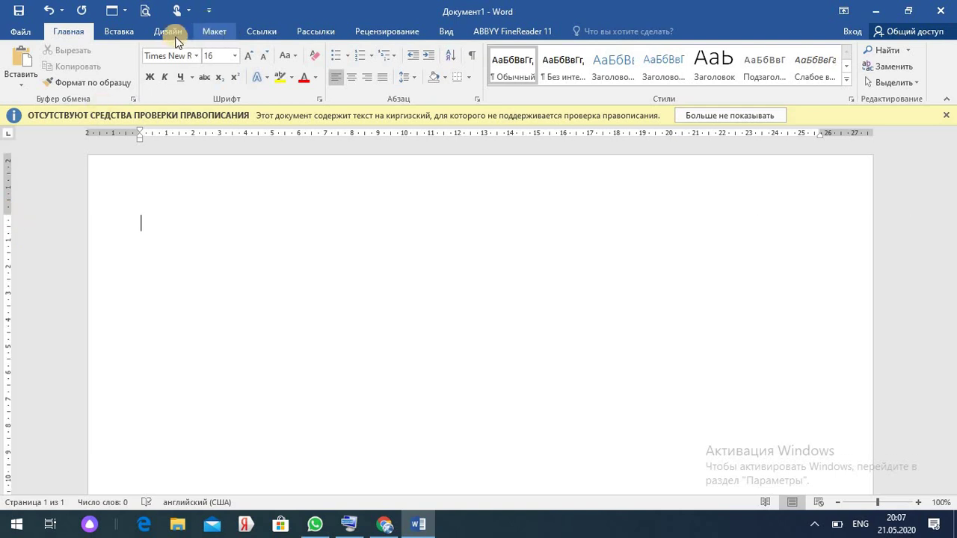
- Insert a table of 14 columns and 12 rows through the Insert Table dialog
click(121, 29)
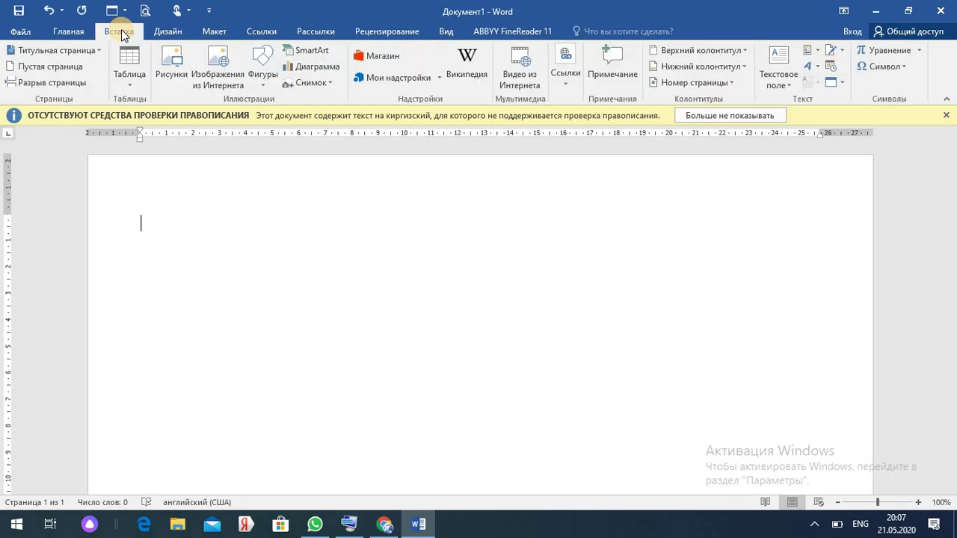
click(130, 83)
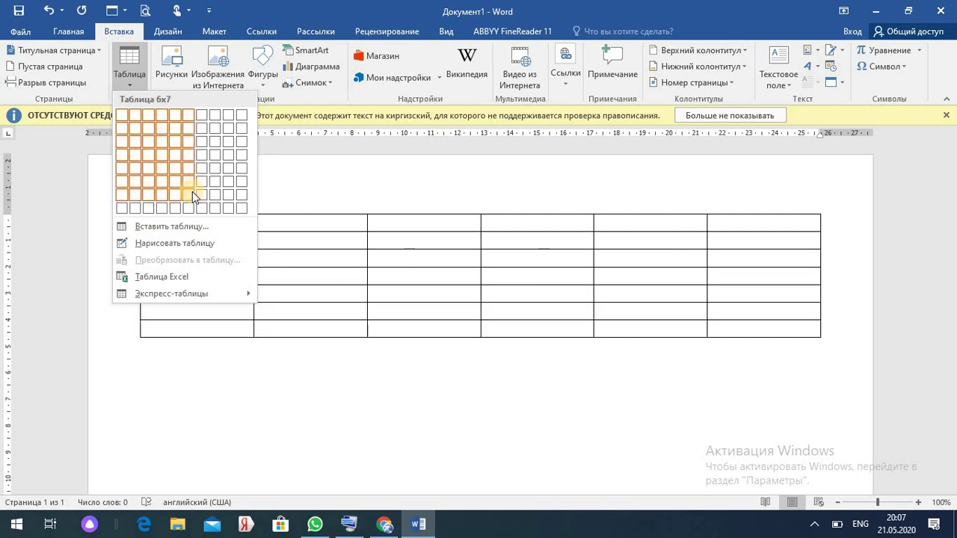
click(177, 230)
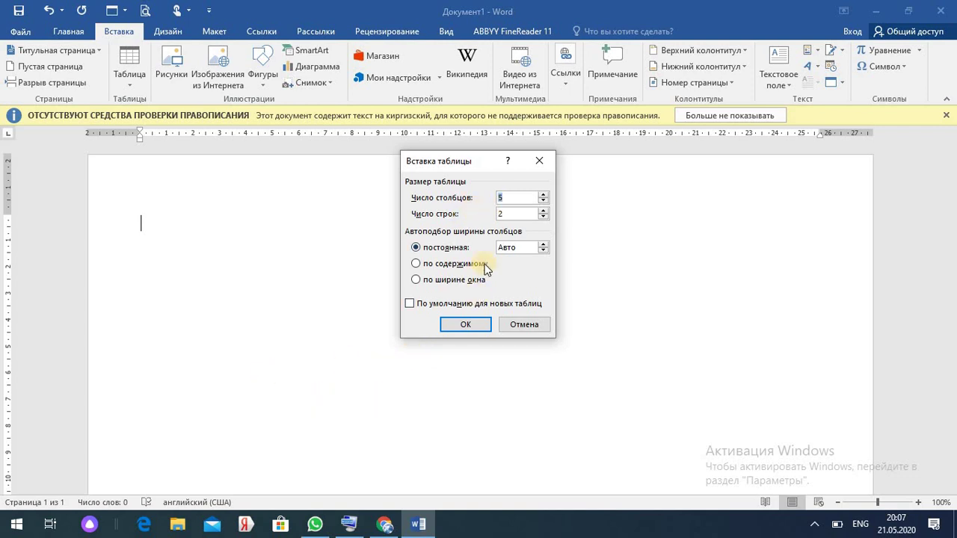
key(BackSpace)
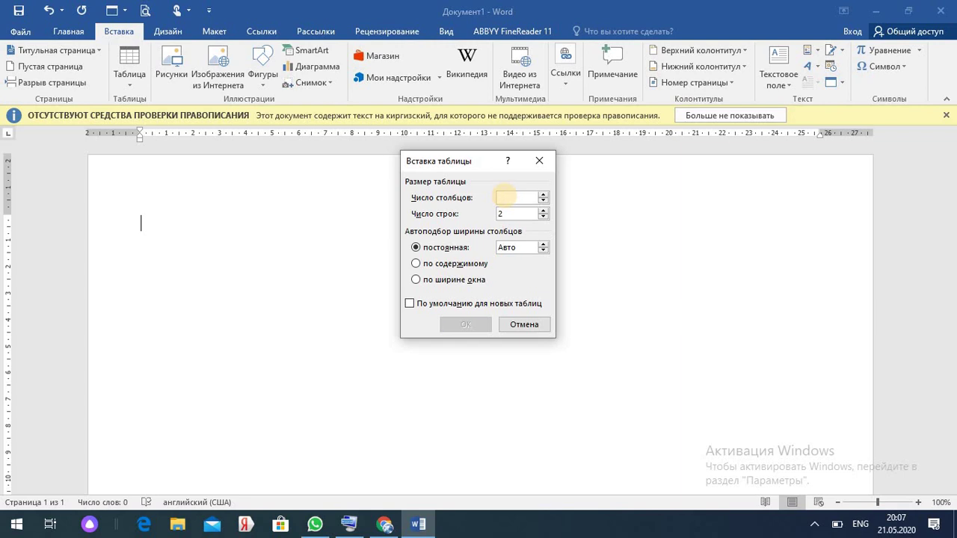
text(14)
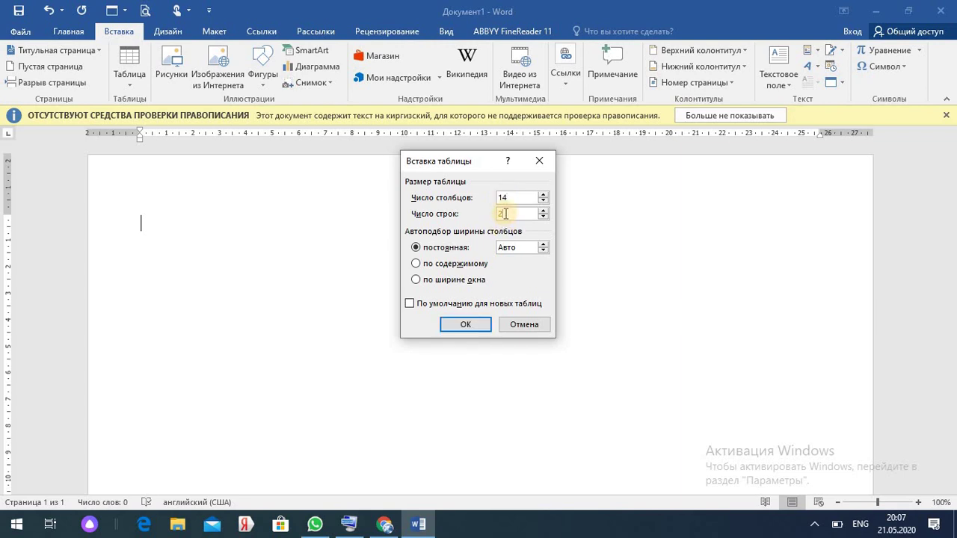
key(BackSpace)
text(12)
click(459, 326)
click(470, 330)
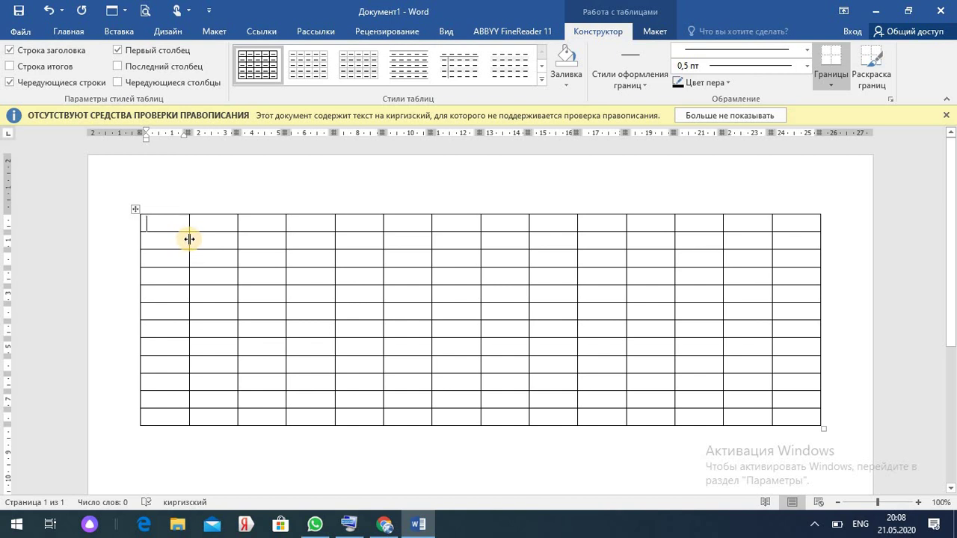
- Narrow the first column, widen the second for names, and shift the following borders left
drag(188, 238, 171, 242)
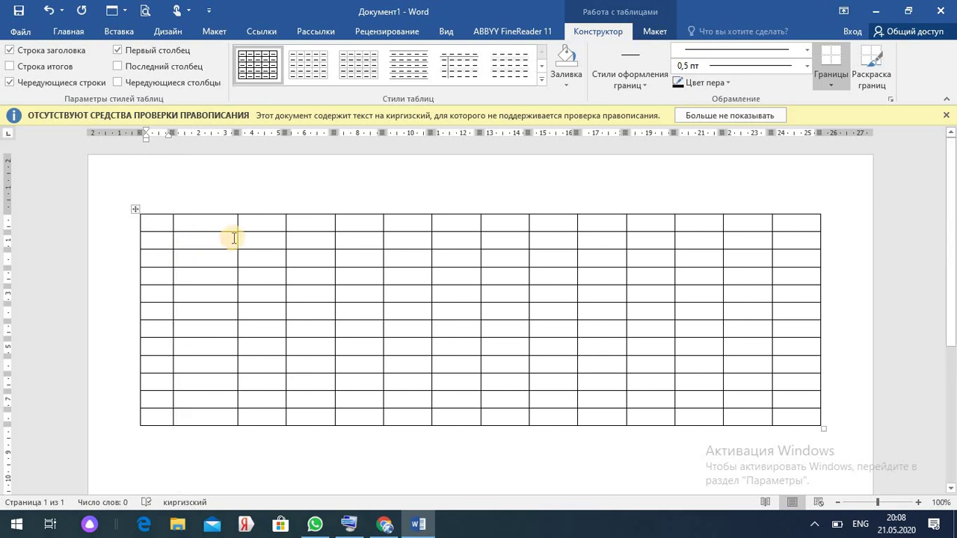
drag(238, 238, 299, 239)
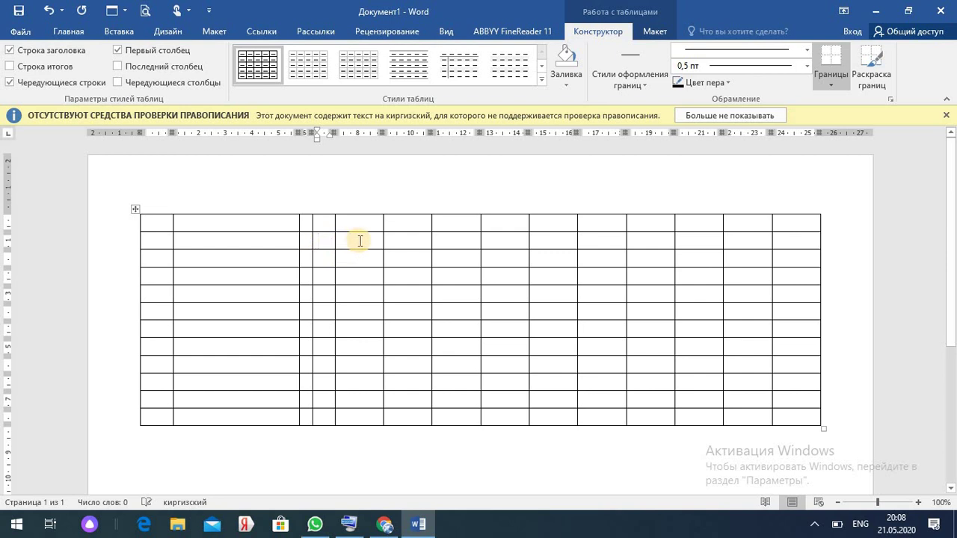
drag(381, 237, 358, 236)
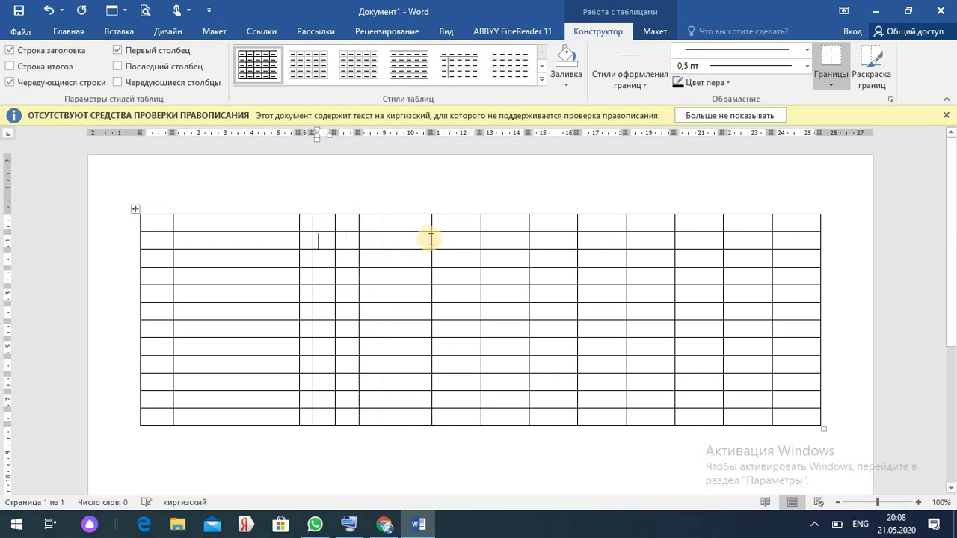
drag(430, 237, 392, 237)
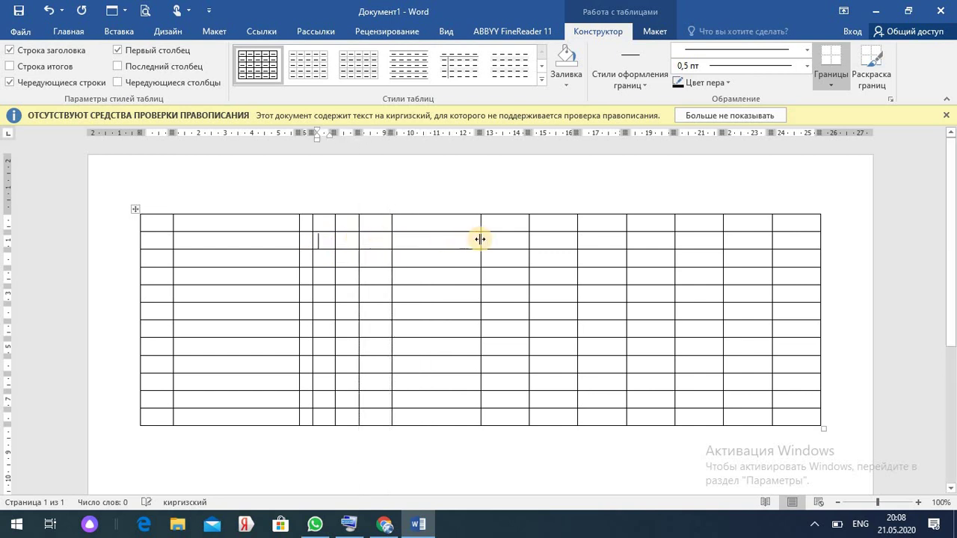
drag(480, 239, 412, 240)
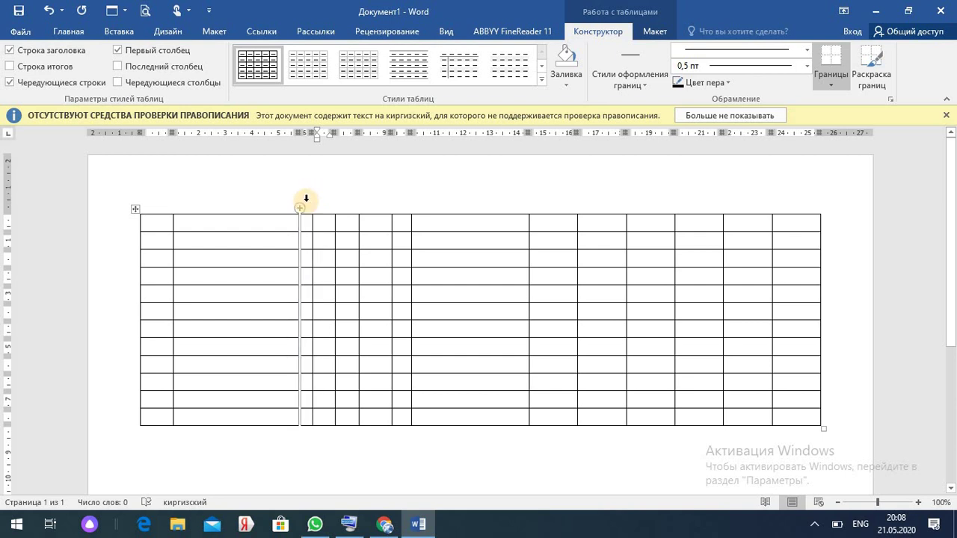
- Distribute columns 3–14 evenly to equal 1.64 cm widths
drag(305, 198, 789, 200)
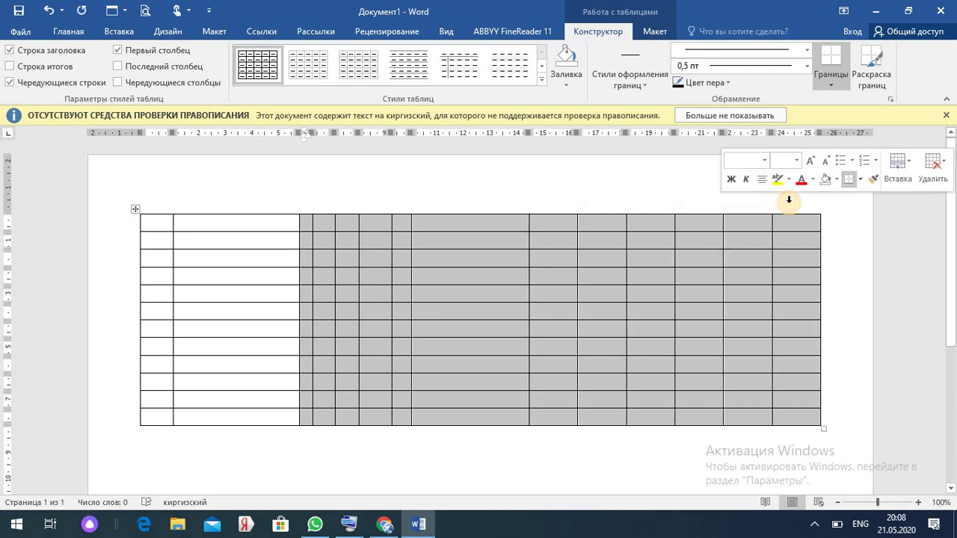
click(654, 33)
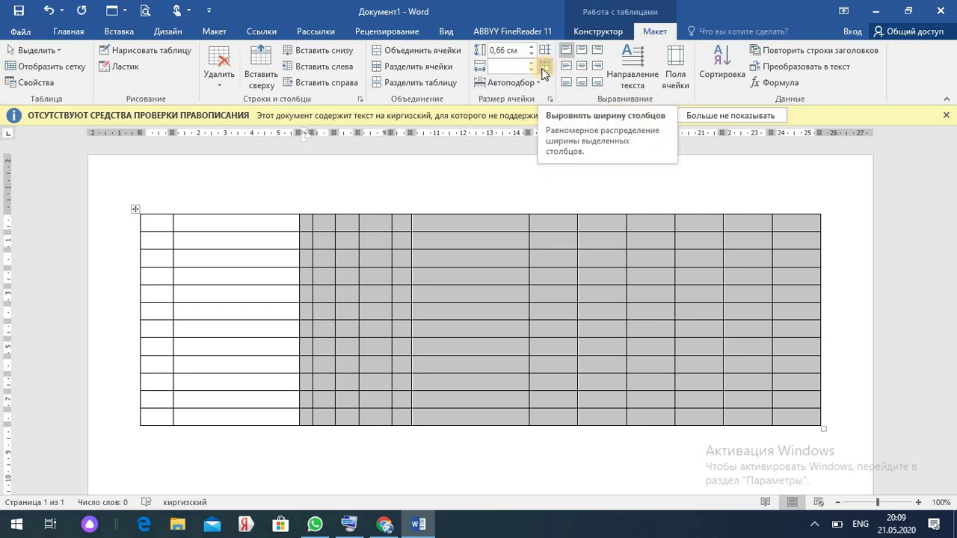
click(544, 69)
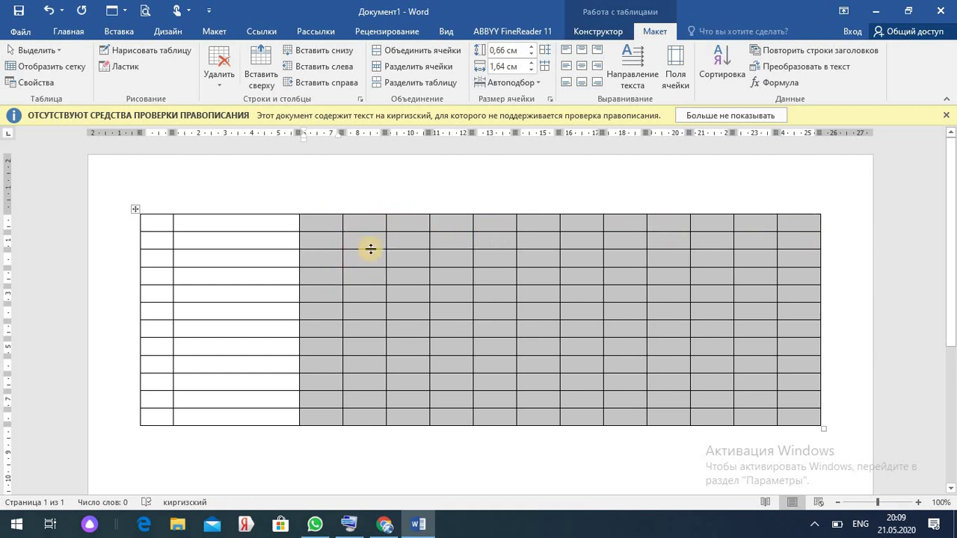
click(316, 223)
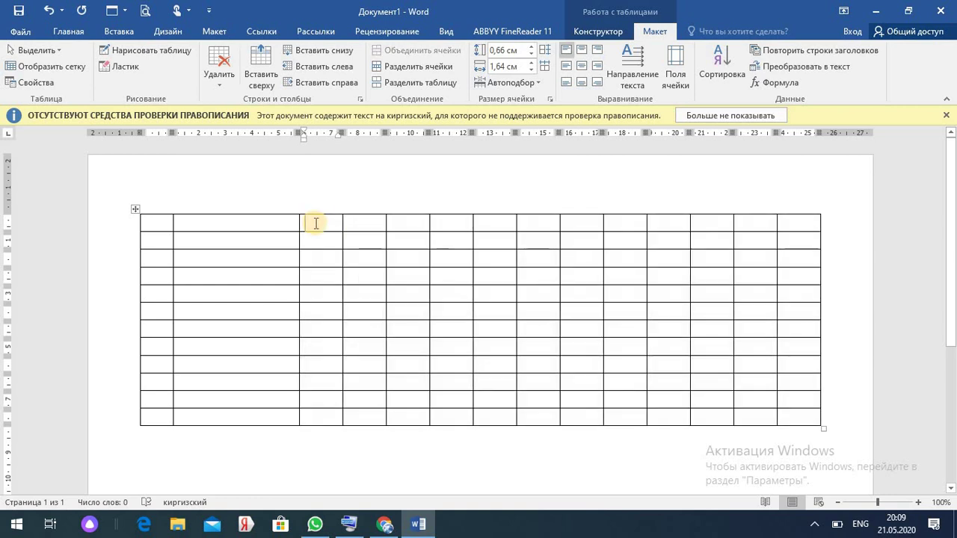
- Merge the top two cells of the first column
click(153, 224)
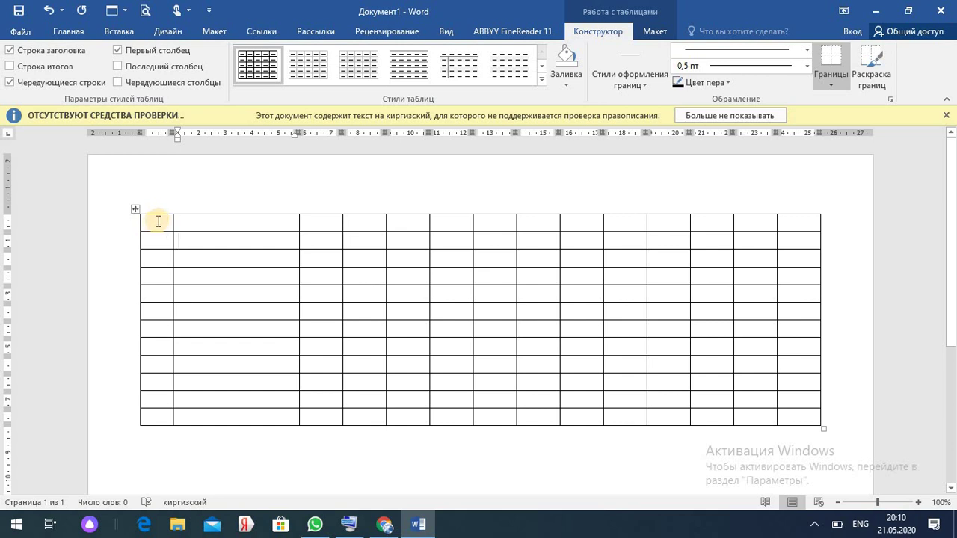
drag(158, 221, 157, 242)
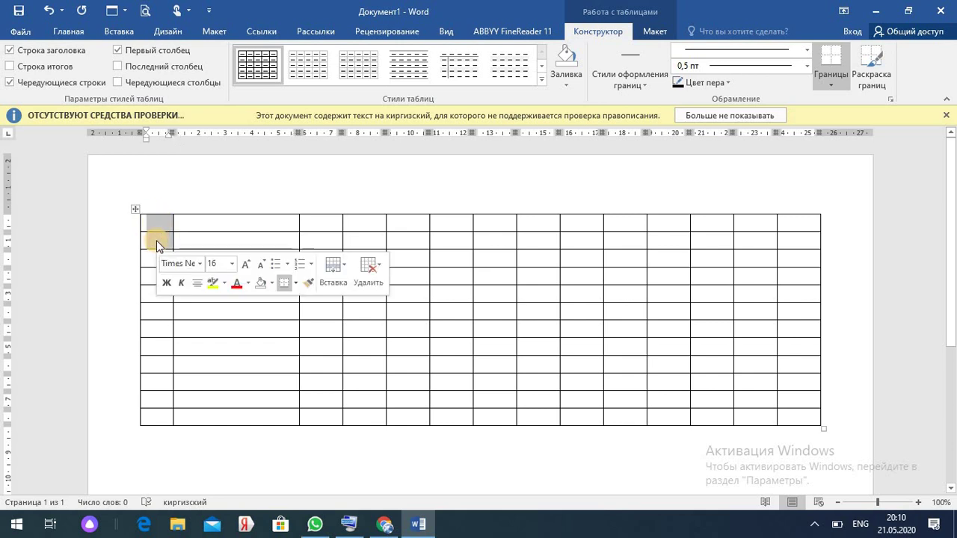
click(654, 31)
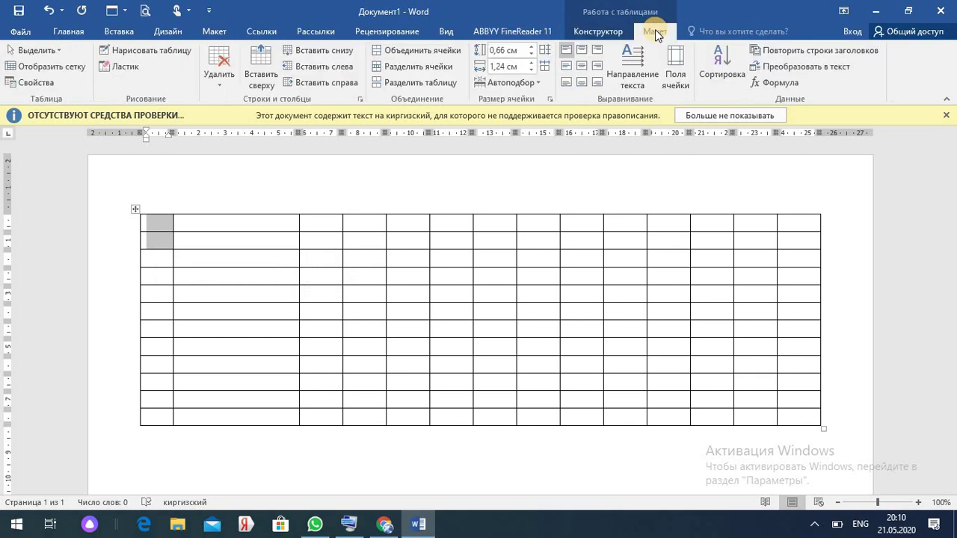
click(434, 50)
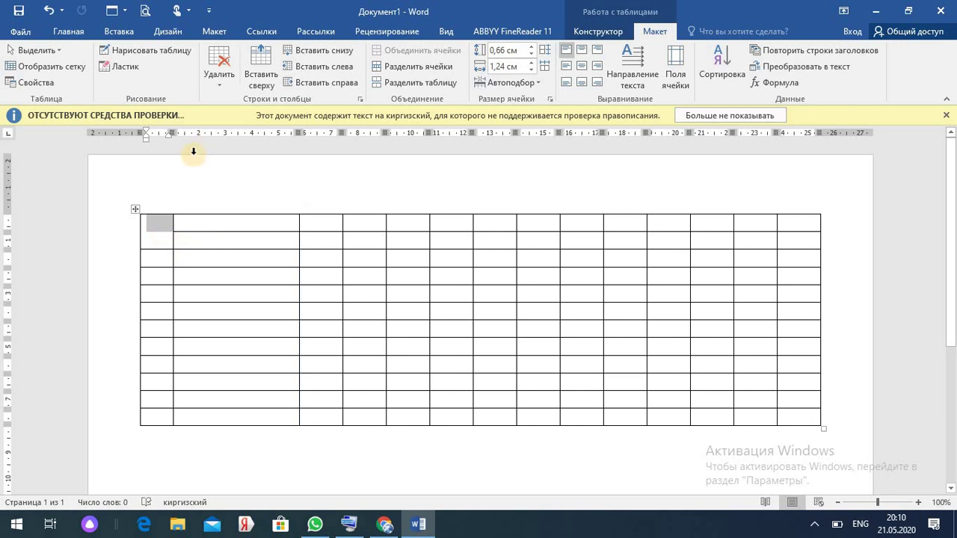
- Erase borders to join column 2's top two cells and the top-row cells over columns 3–6
click(120, 68)
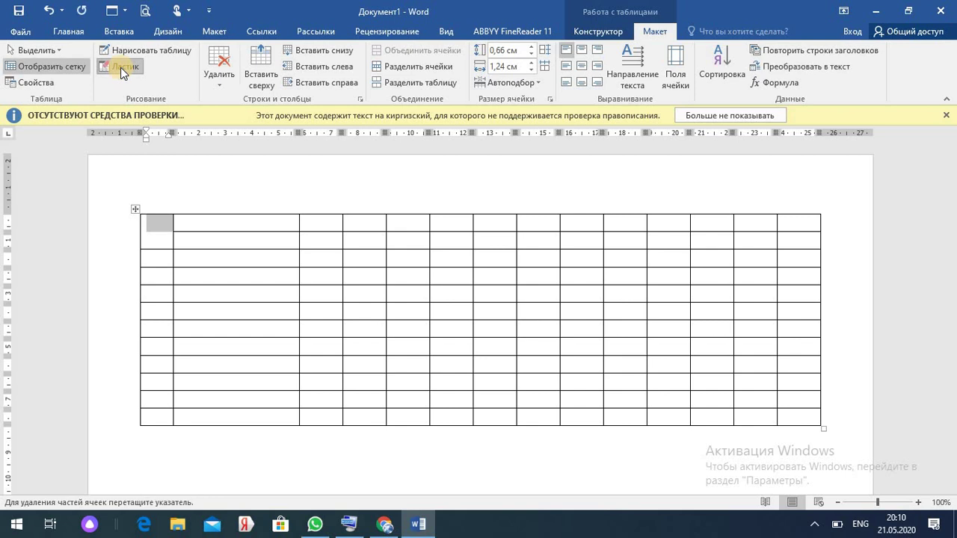
click(224, 230)
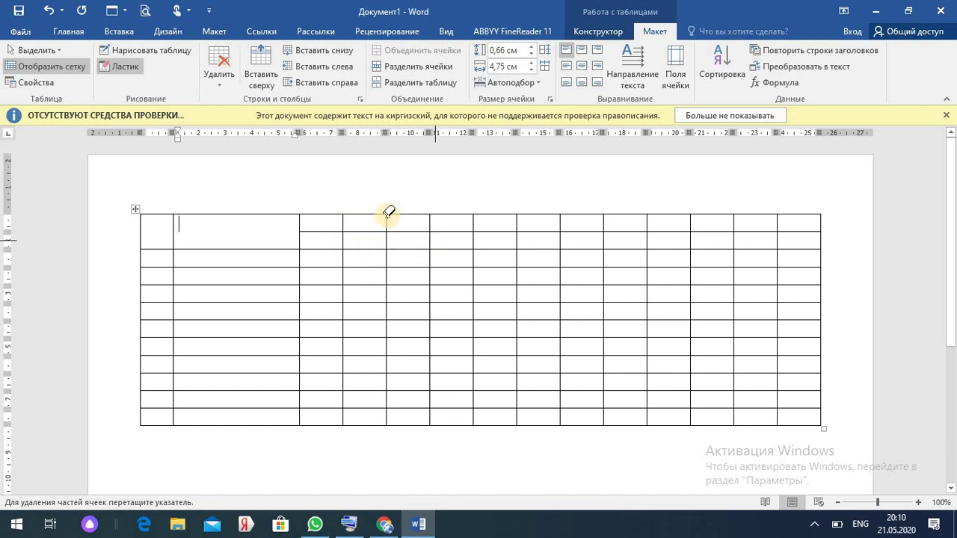
click(343, 223)
click(388, 224)
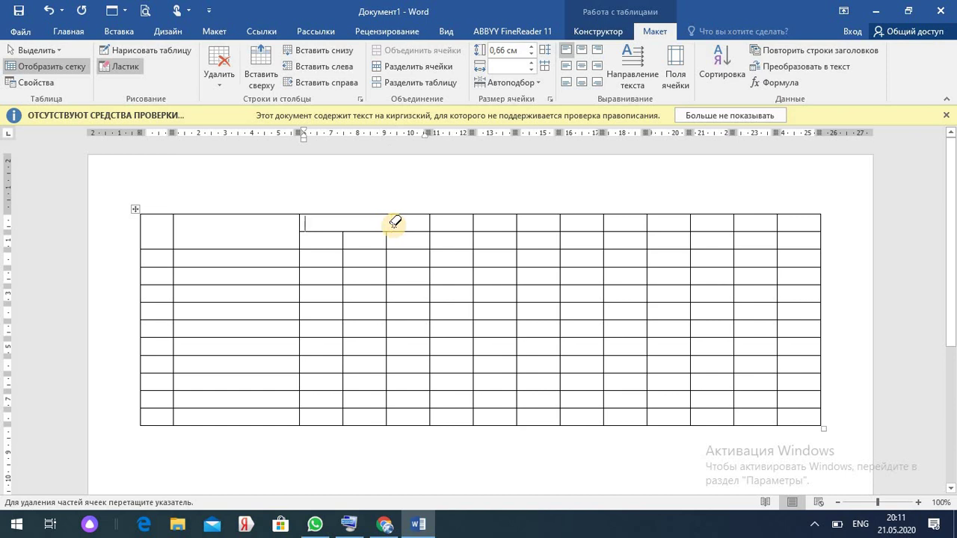
click(432, 223)
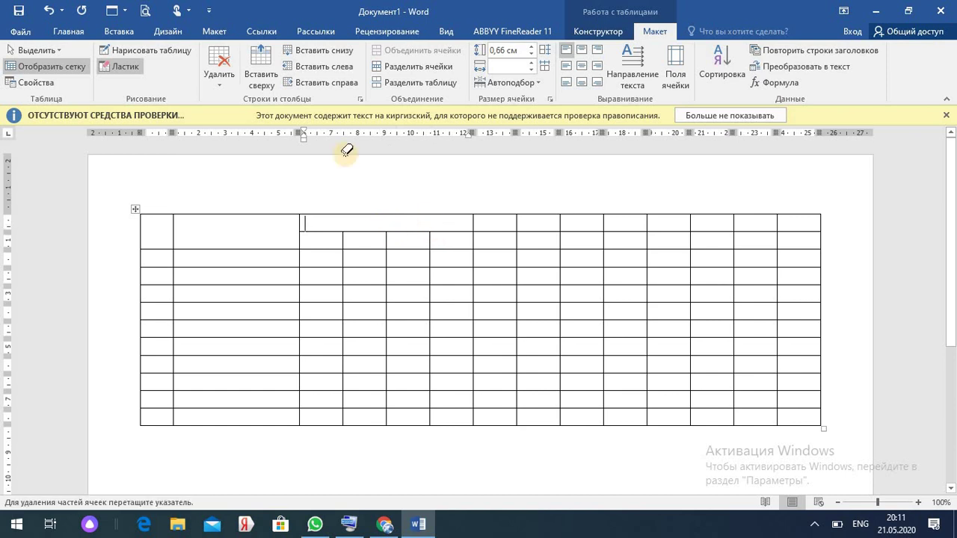
click(129, 67)
click(129, 67)
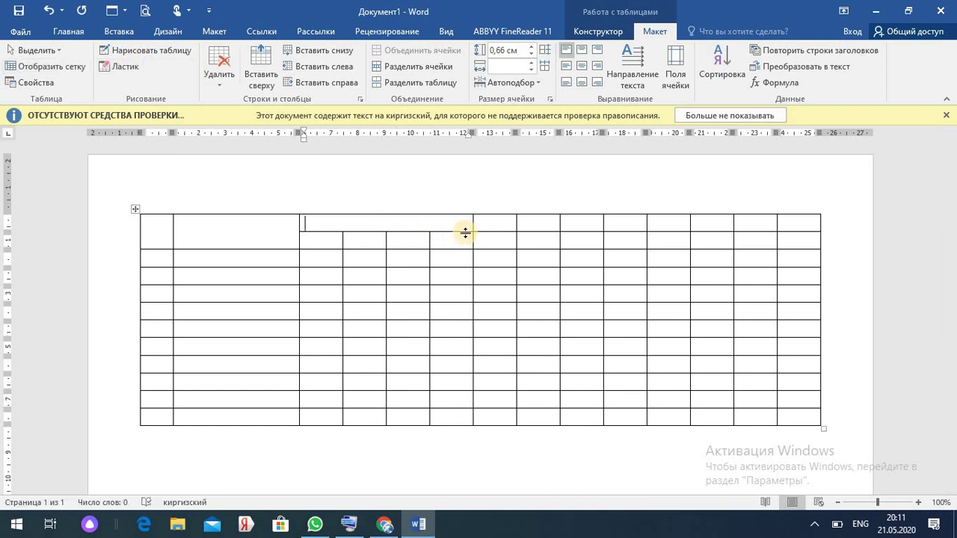
drag(495, 220, 618, 223)
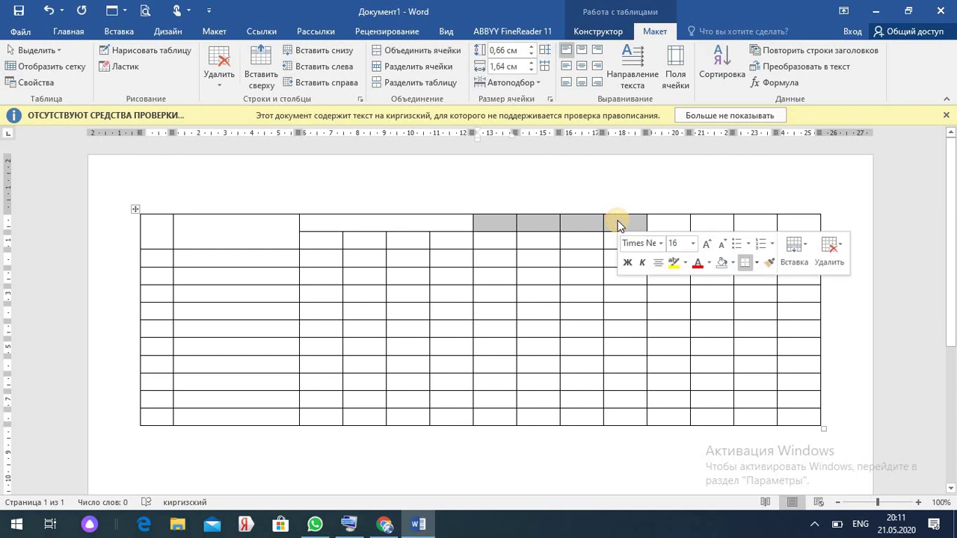
- Merge the top-row cells over columns 7–10 and over columns 11–14 into two header cells
click(422, 52)
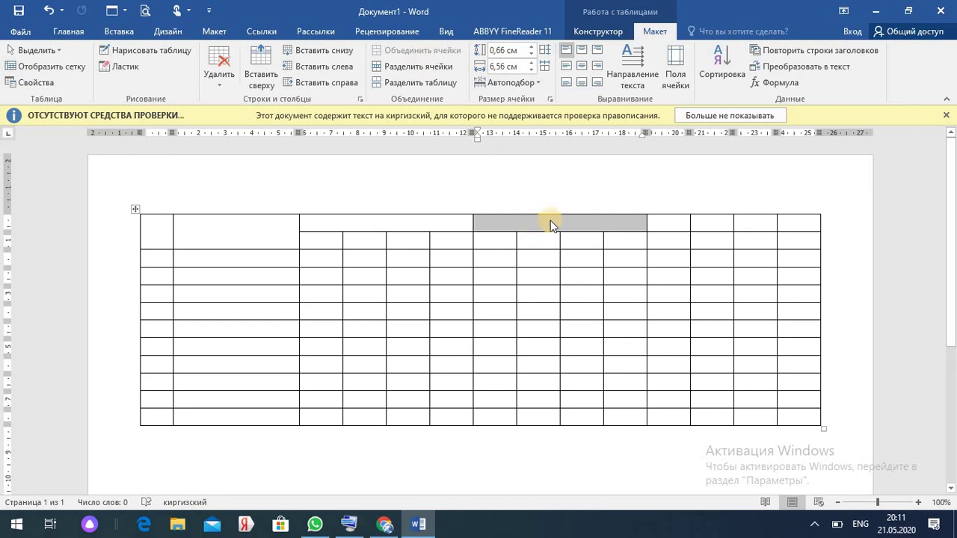
drag(667, 223, 790, 223)
click(437, 50)
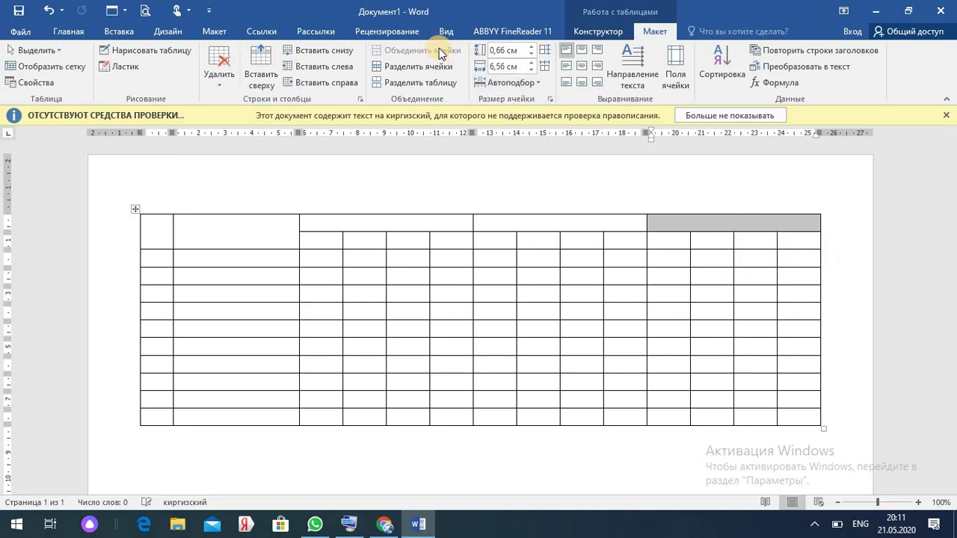
click(828, 233)
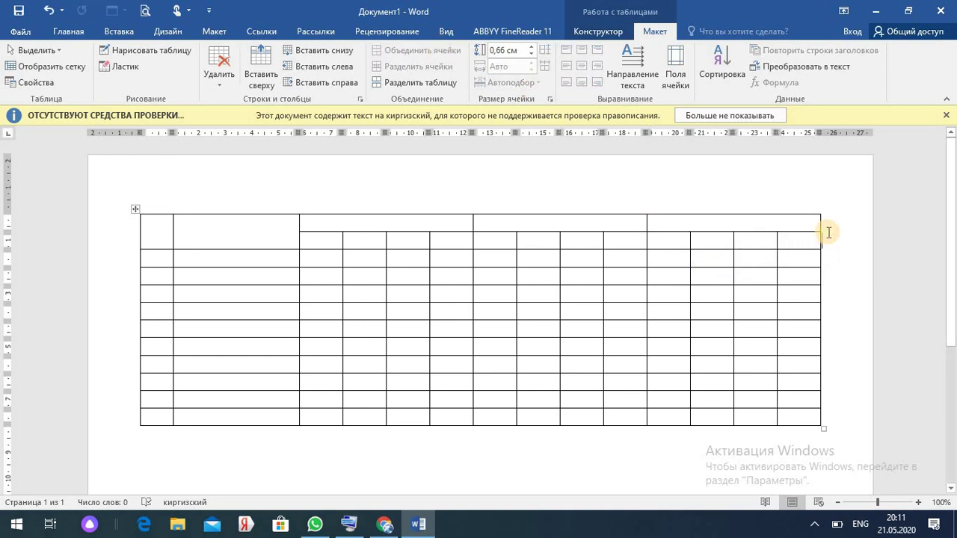
click(826, 223)
- Insert a new column to the right of the table's last column via the context menu
right_click(819, 239)
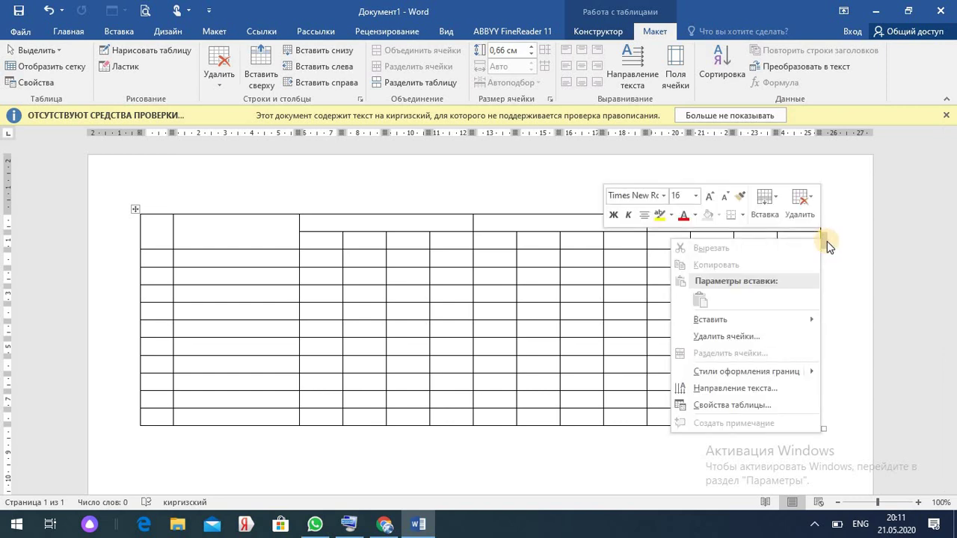
mouse_move(742, 321)
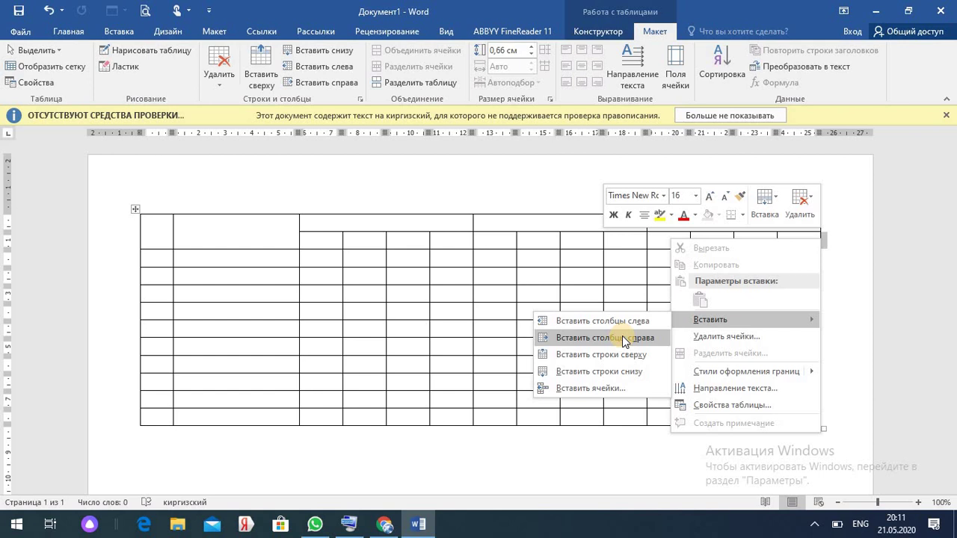
click(625, 337)
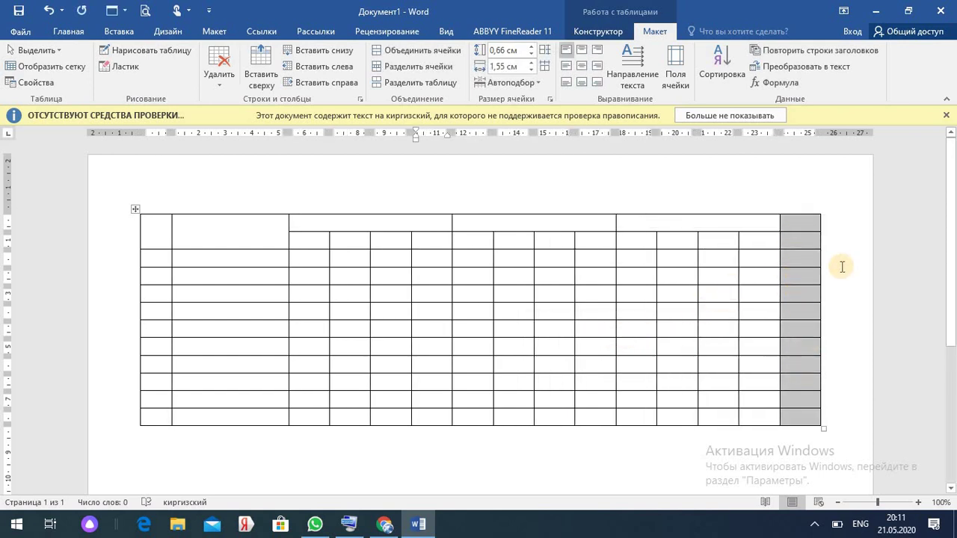
click(802, 221)
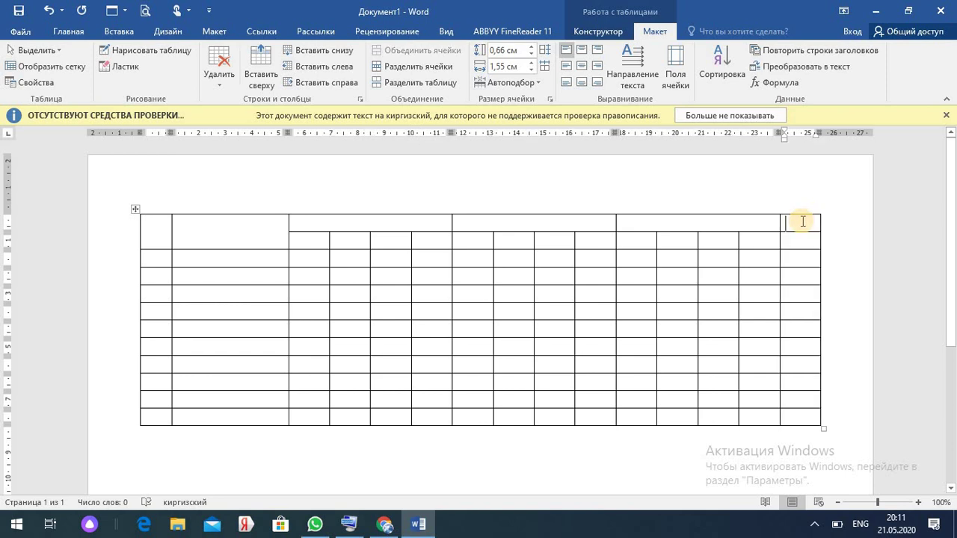
- Merge the top two cells of the new last column and drag the header row much taller
drag(802, 222, 802, 239)
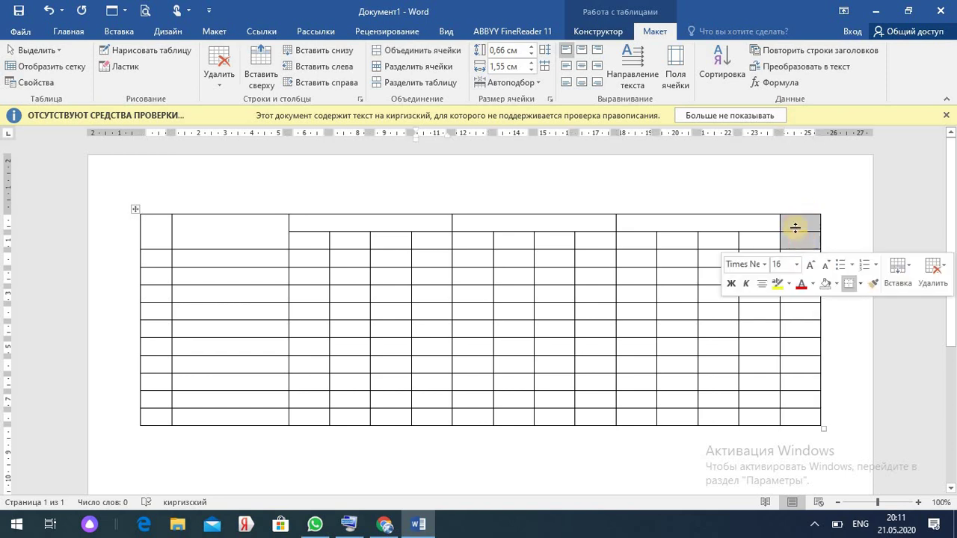
click(446, 52)
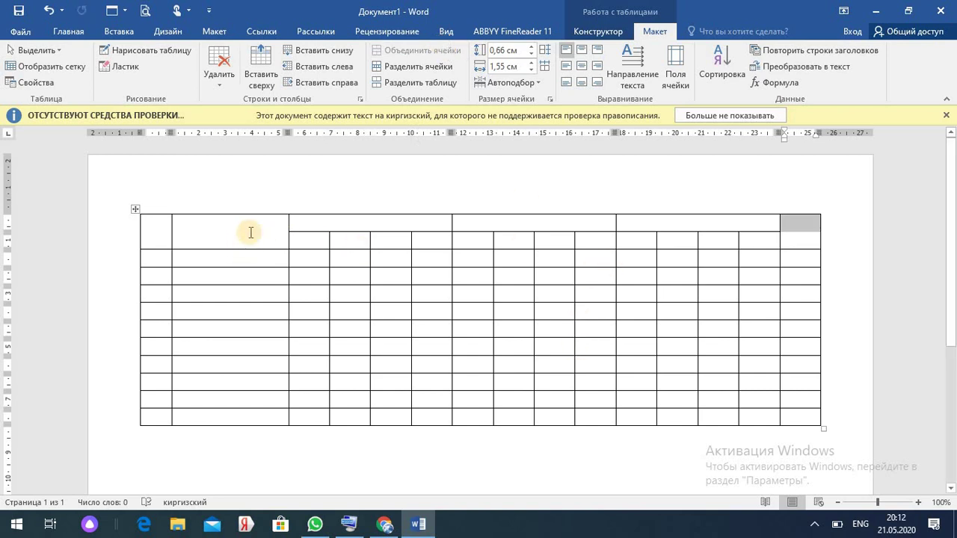
click(249, 234)
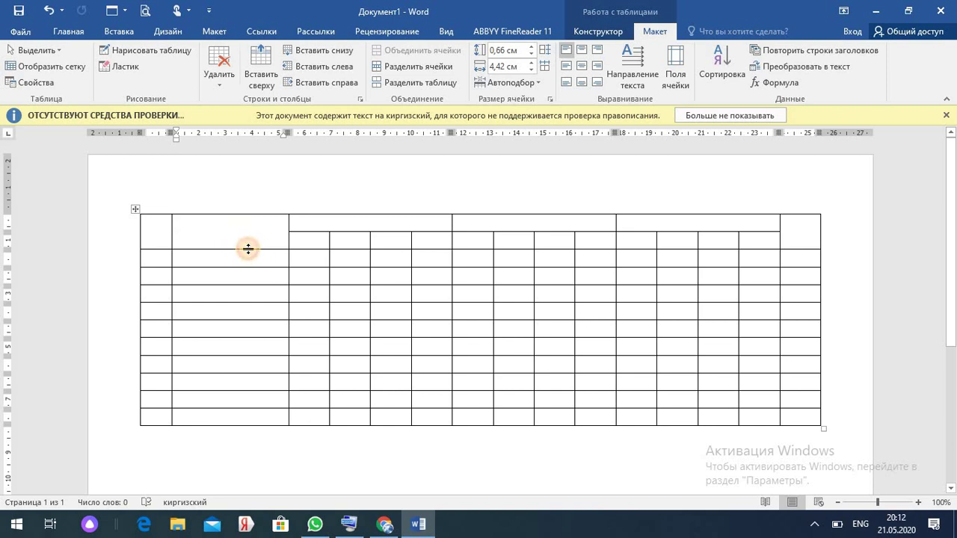
drag(248, 248, 252, 332)
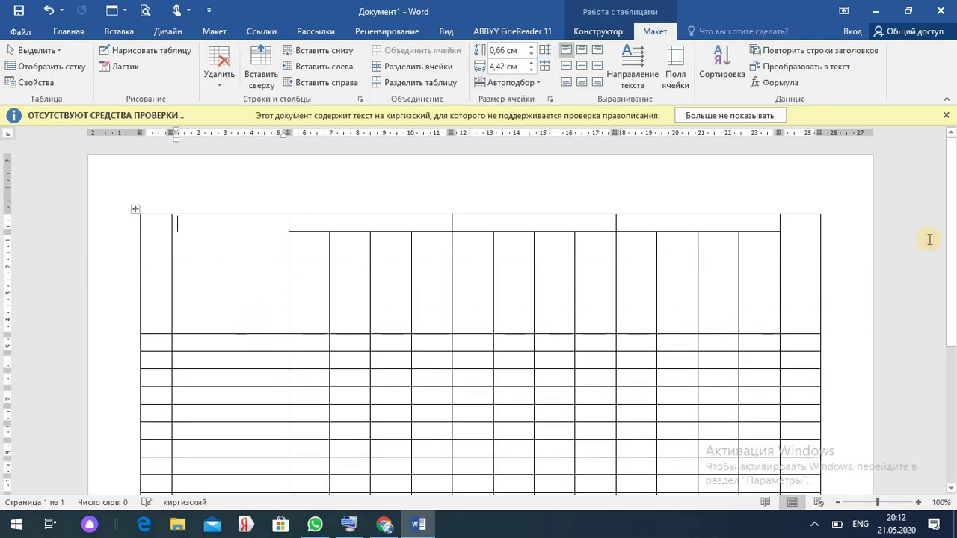
drag(952, 225, 952, 266)
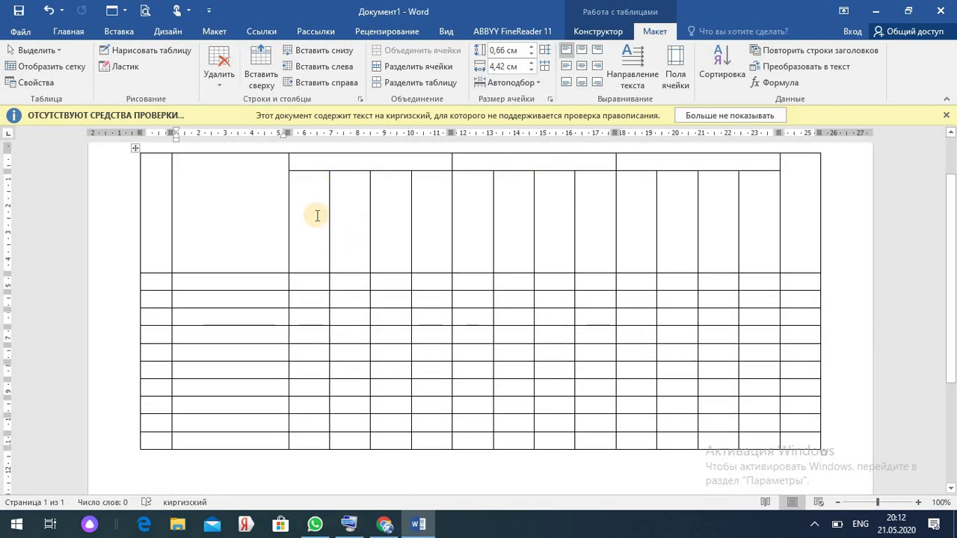
- Enter № in the first header cell and Окуучунун аты жөнү in the second
click(162, 174)
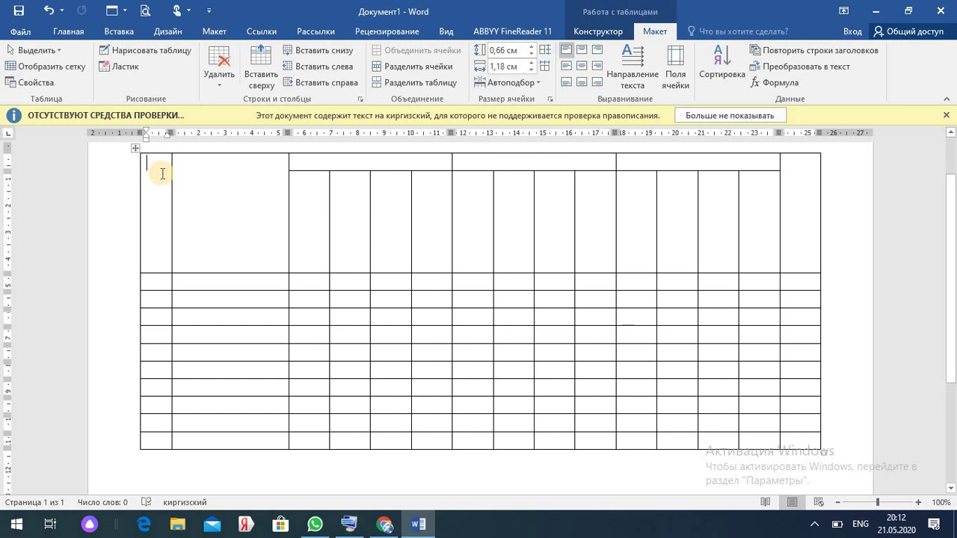
text(#)
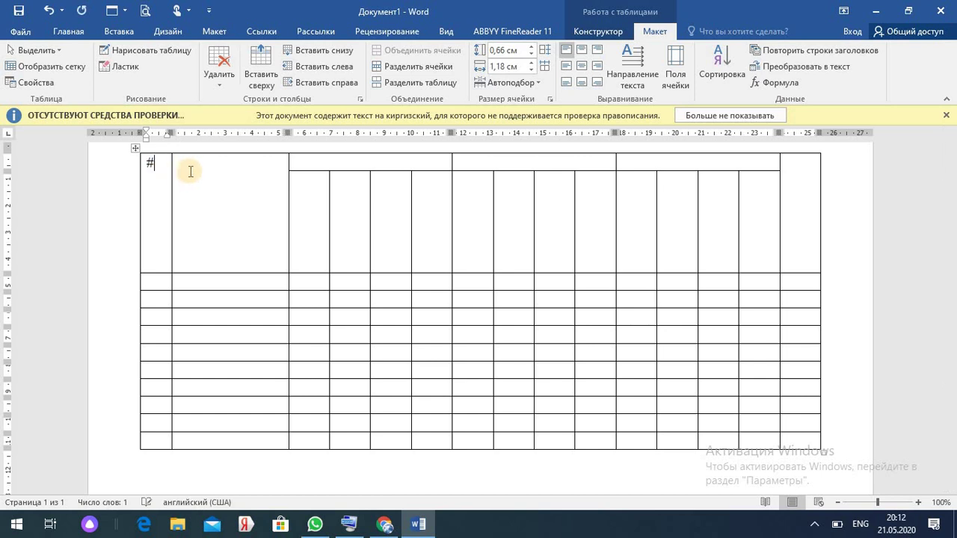
key(BackSpace)
key(alt+shift)
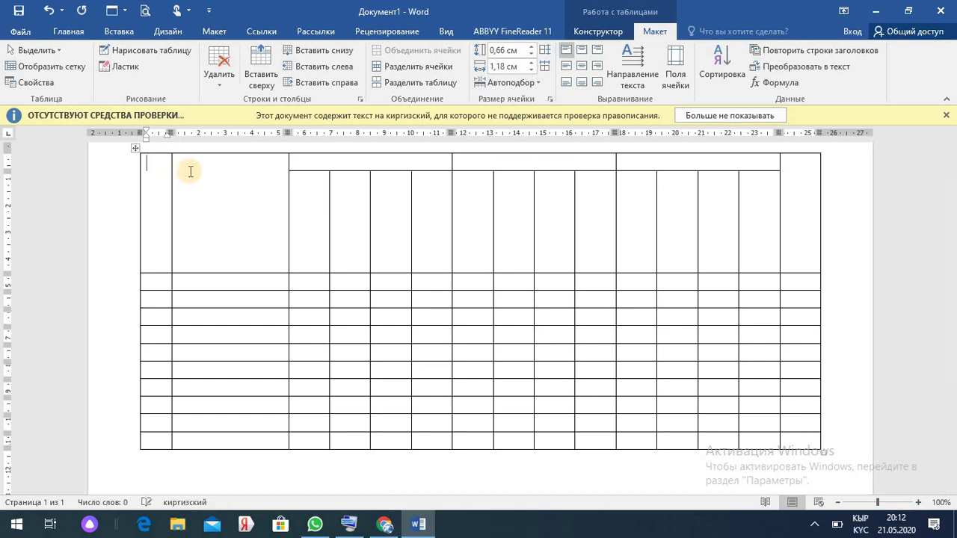
key(BackSpace)
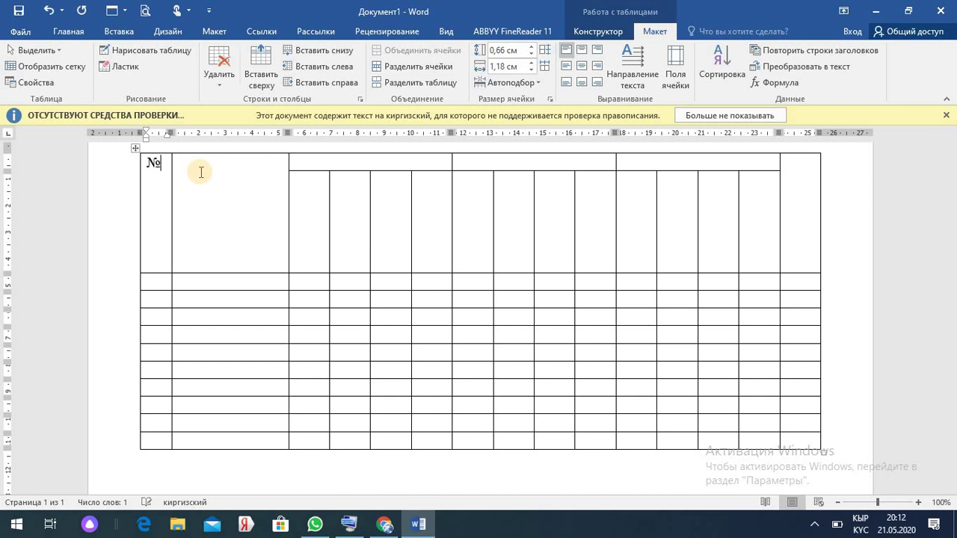
click(201, 166)
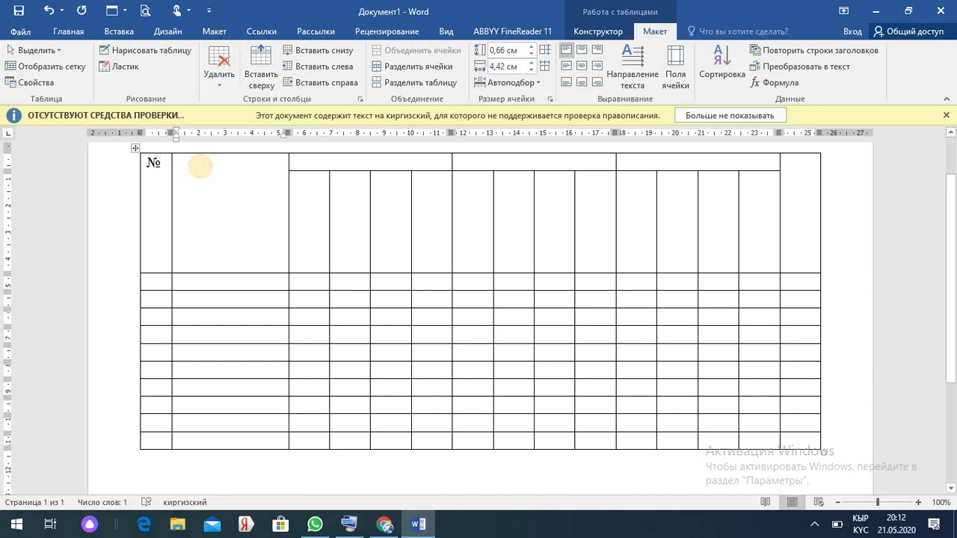
text(Окуучунун аты жөнү)
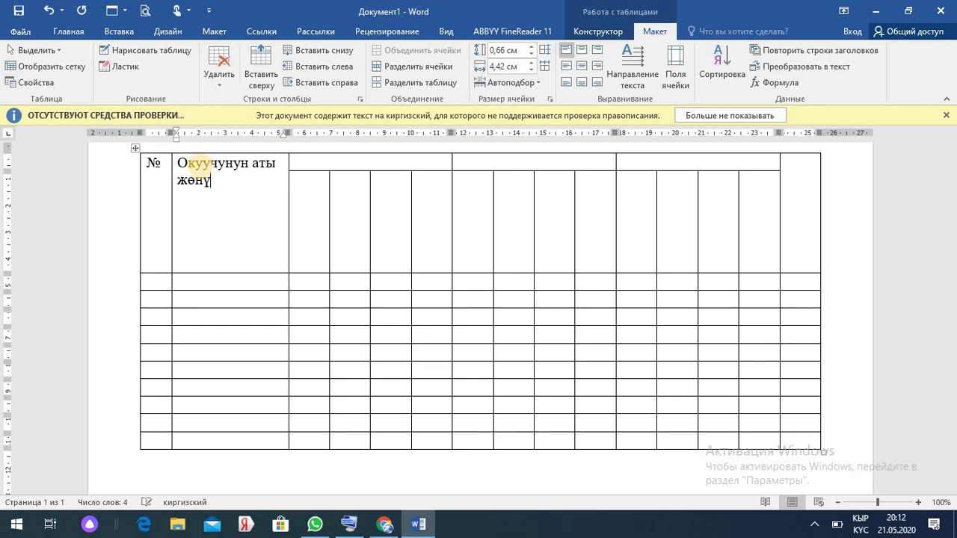
- Label the subject headers Кыргыз тили, Математика, Биология and the last header Катышуусу
click(336, 163)
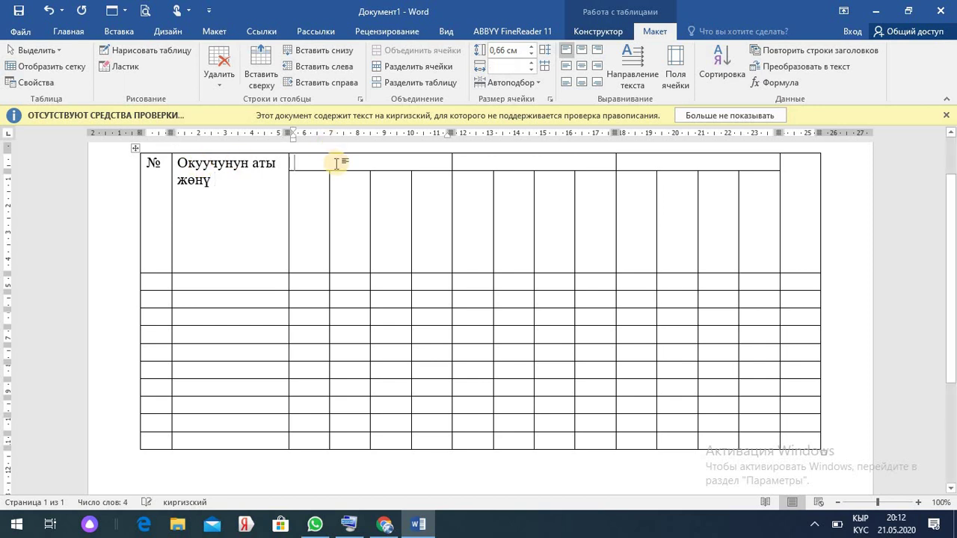
text(кыргыз тили)
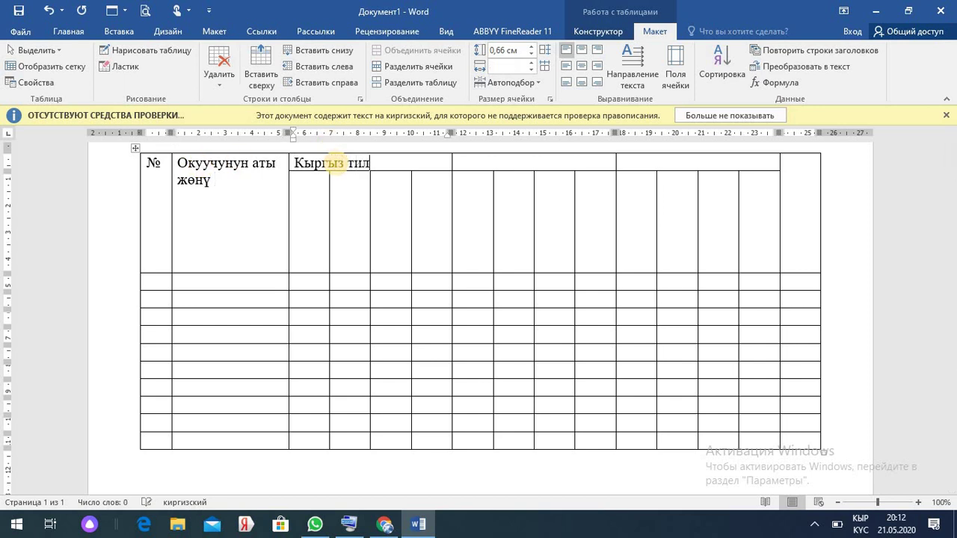
click(476, 160)
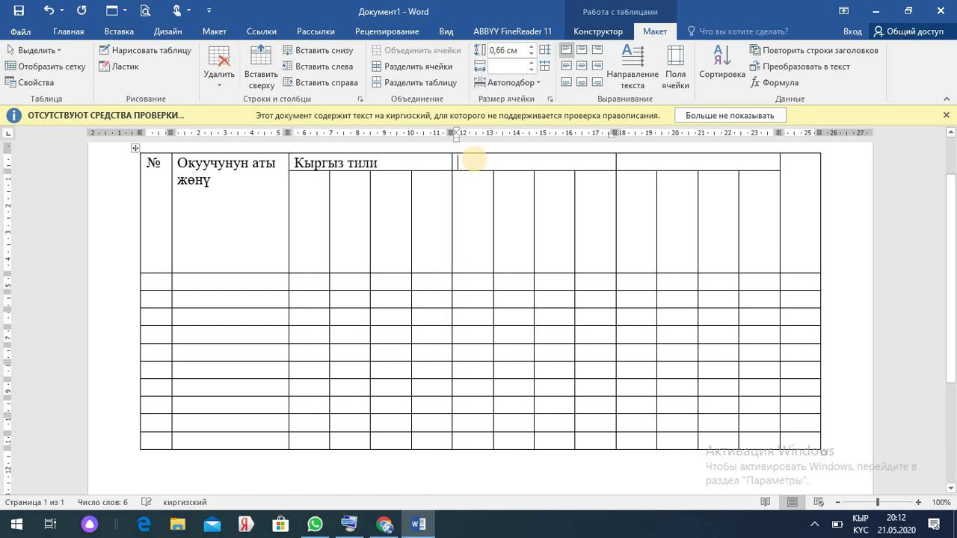
text(математика)
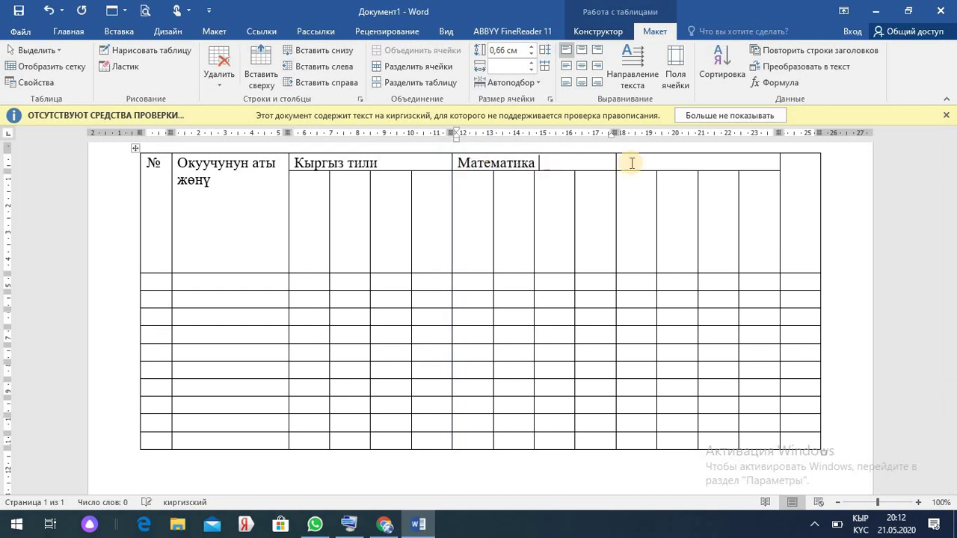
click(637, 161)
text(биоло)
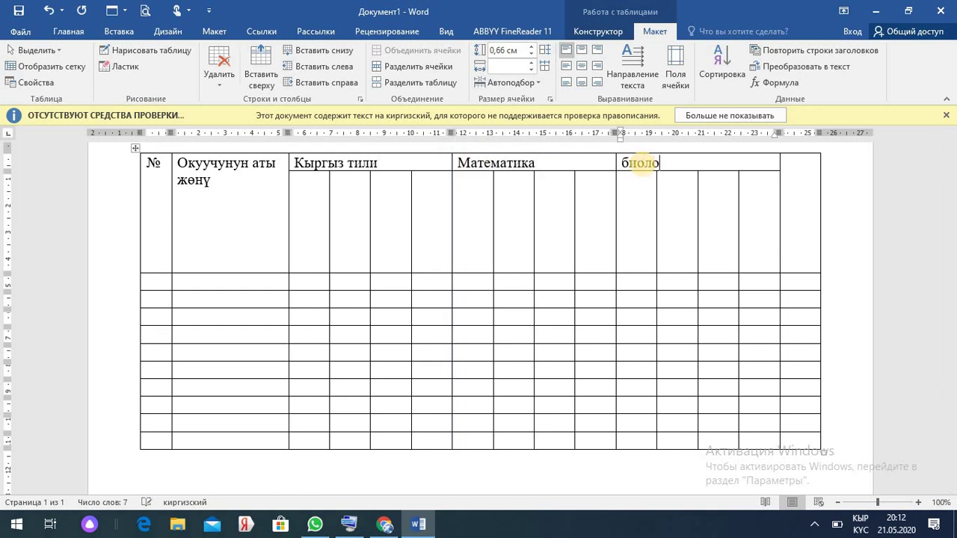
text(гия)
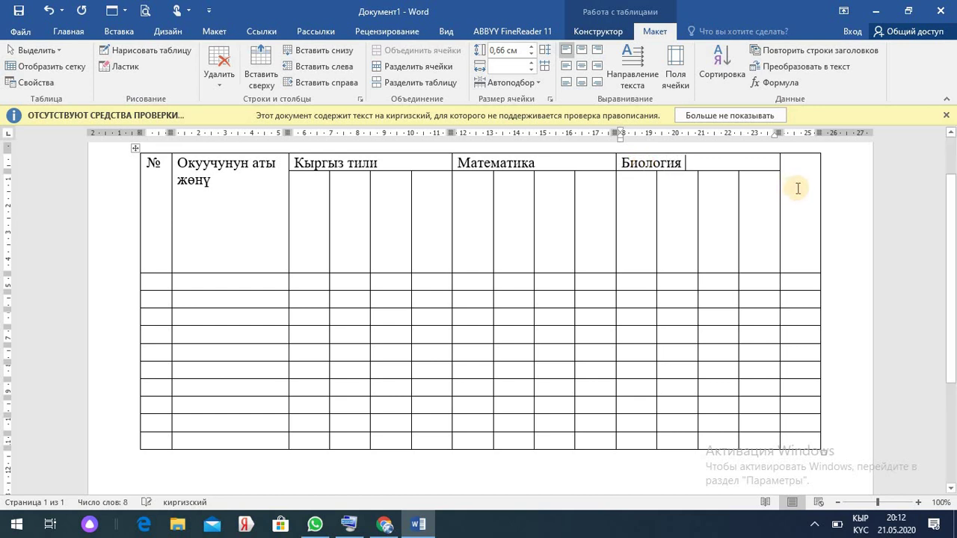
click(798, 188)
text(кап)
key(BackSpace)
key(BackSpace)
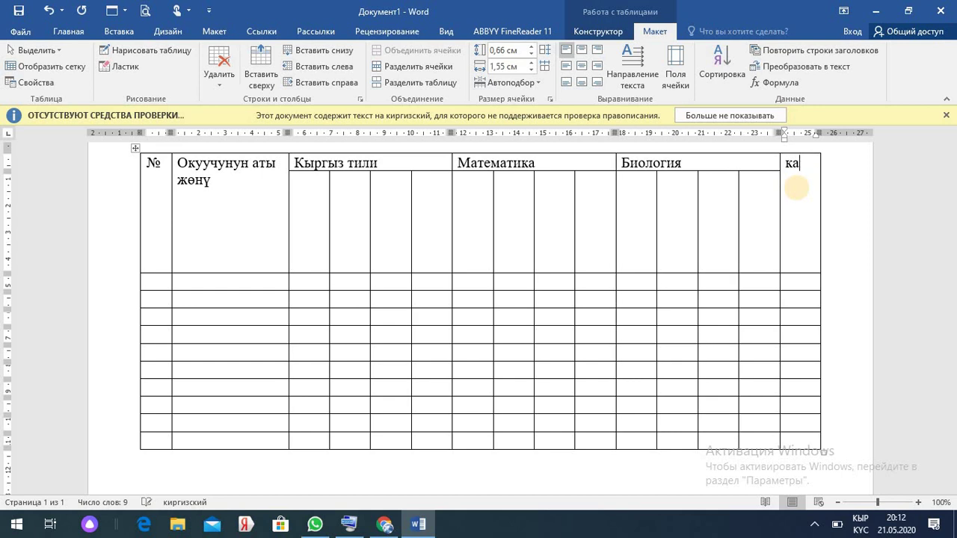
text(тышуусу)
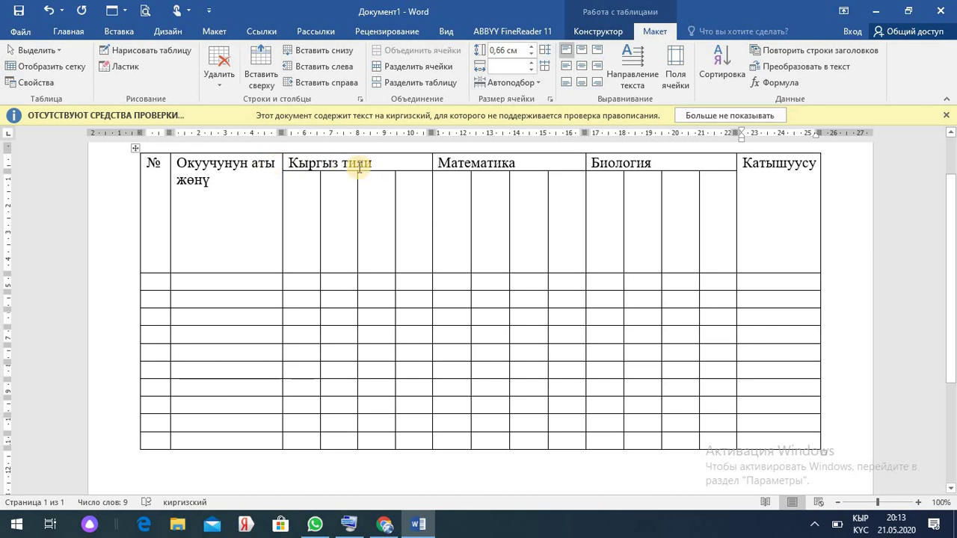
- Centre the Окуучунун аты жөнү heading and the three subject headings
click(210, 177)
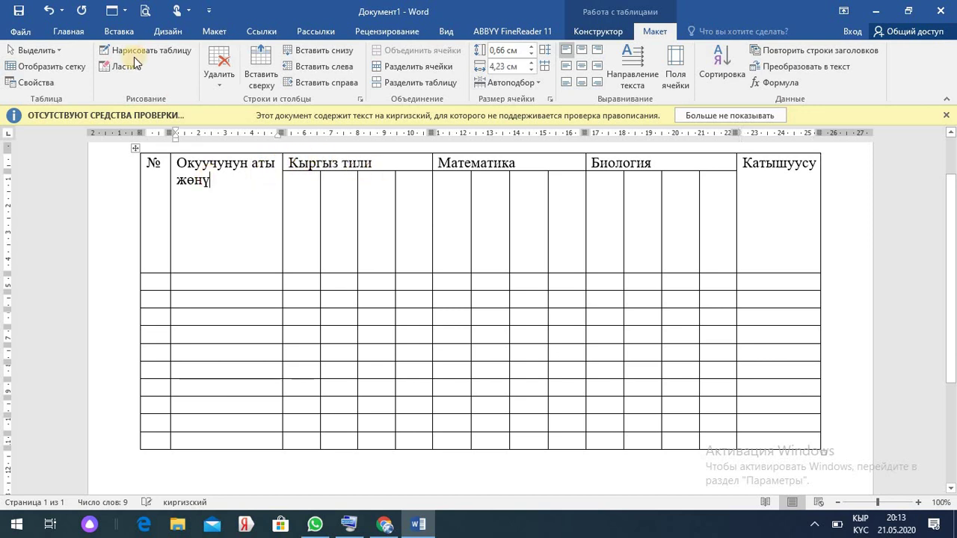
click(80, 32)
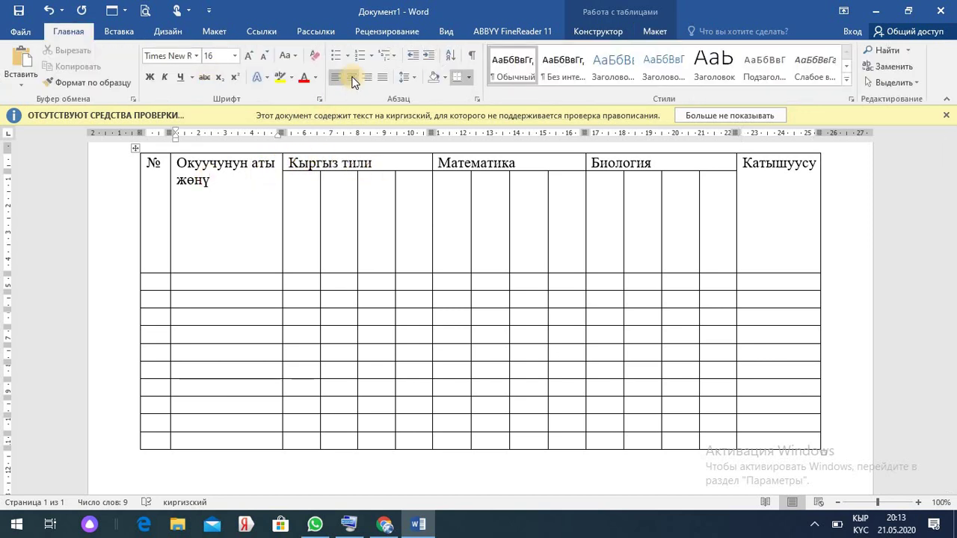
click(352, 78)
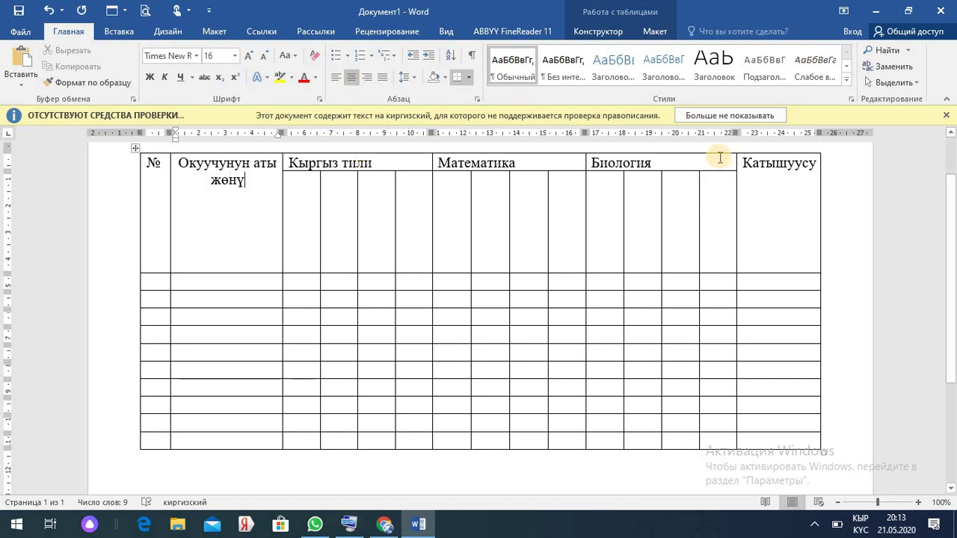
drag(619, 161, 401, 159)
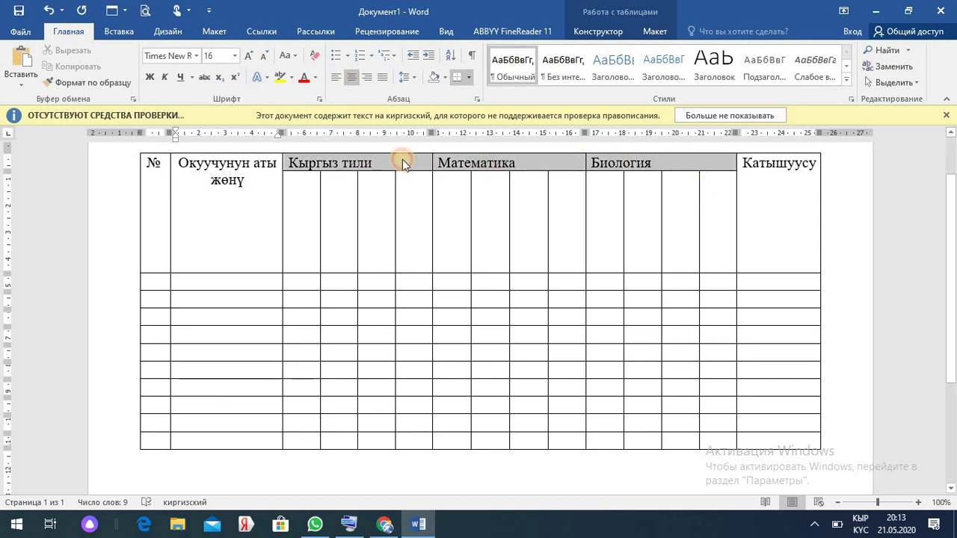
click(351, 77)
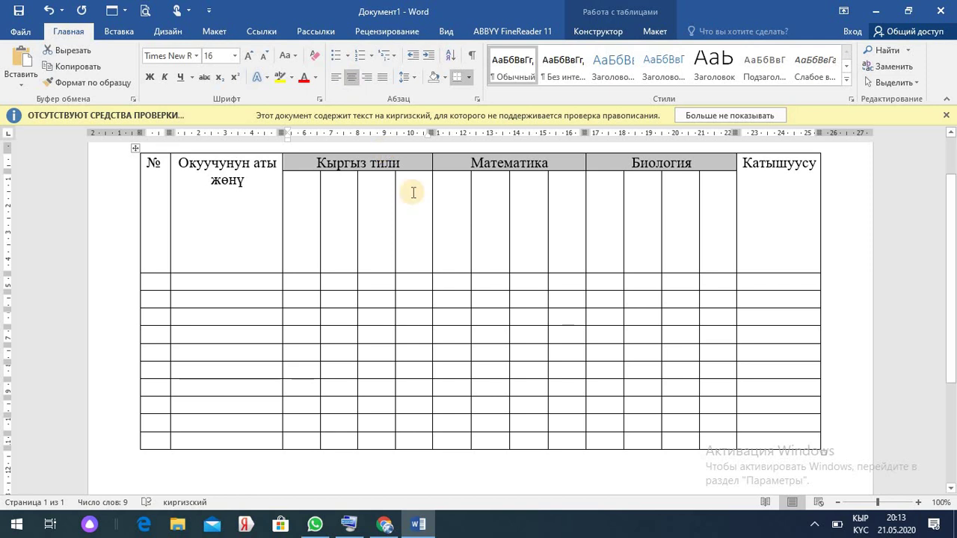
click(402, 162)
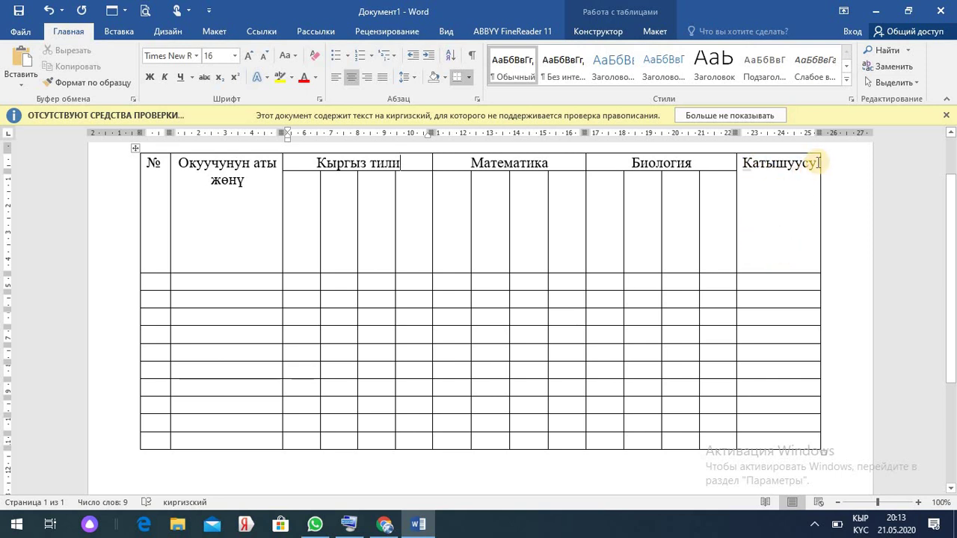
drag(815, 162, 746, 165)
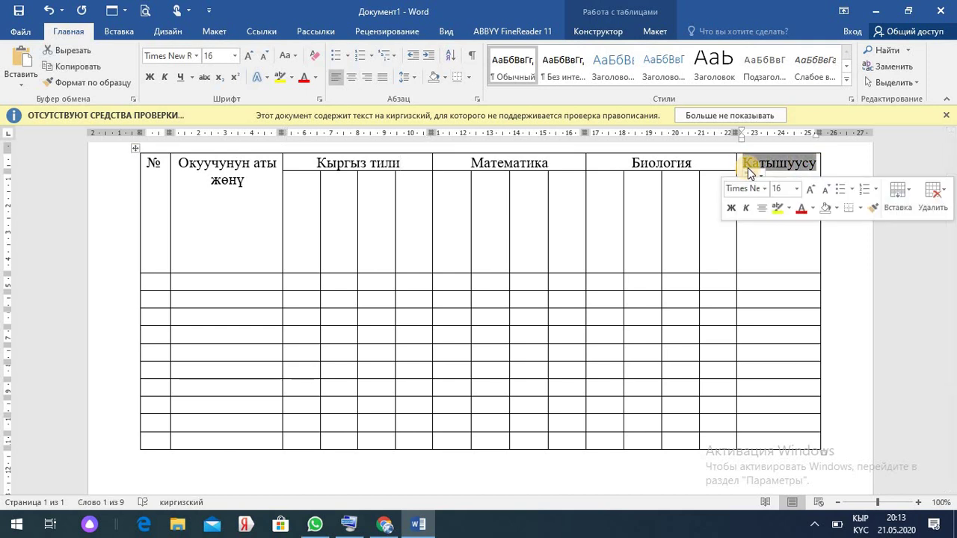
- Rotate the Катышуусу header text to read bottom to top, then select the blank subject subheader cells
click(677, 71)
click(657, 31)
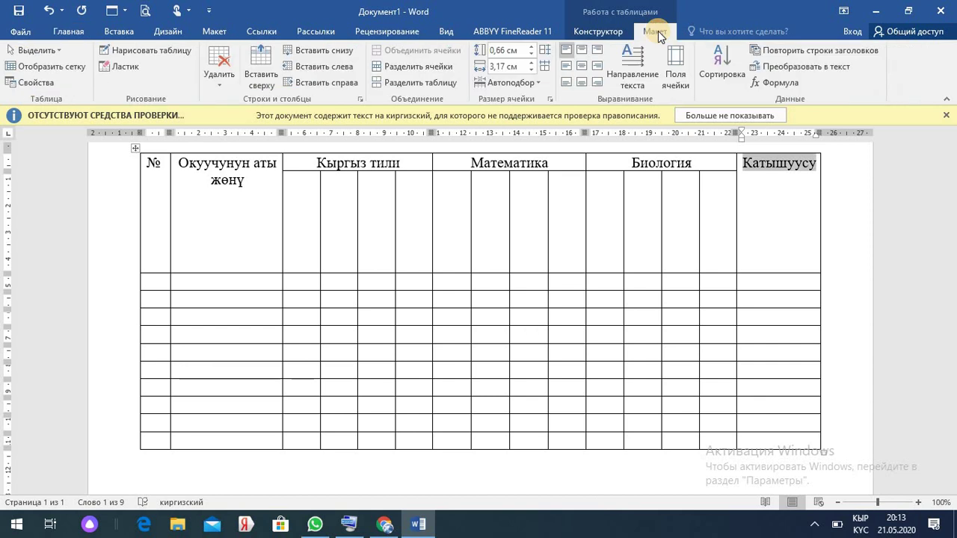
click(632, 58)
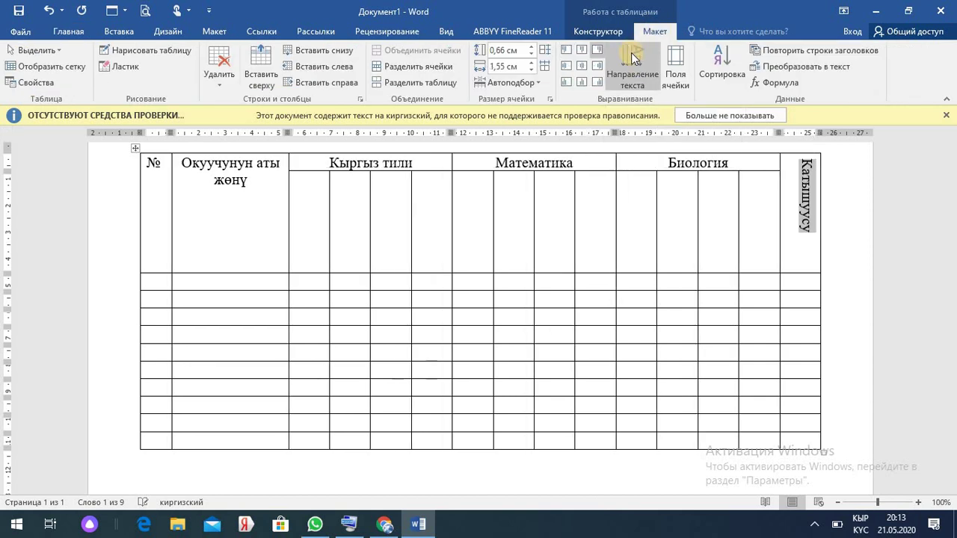
click(631, 56)
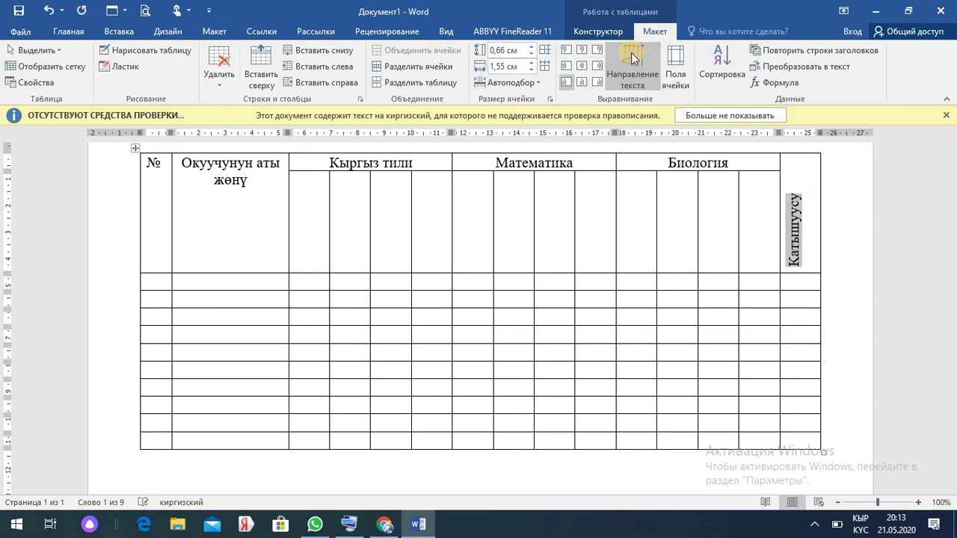
click(794, 183)
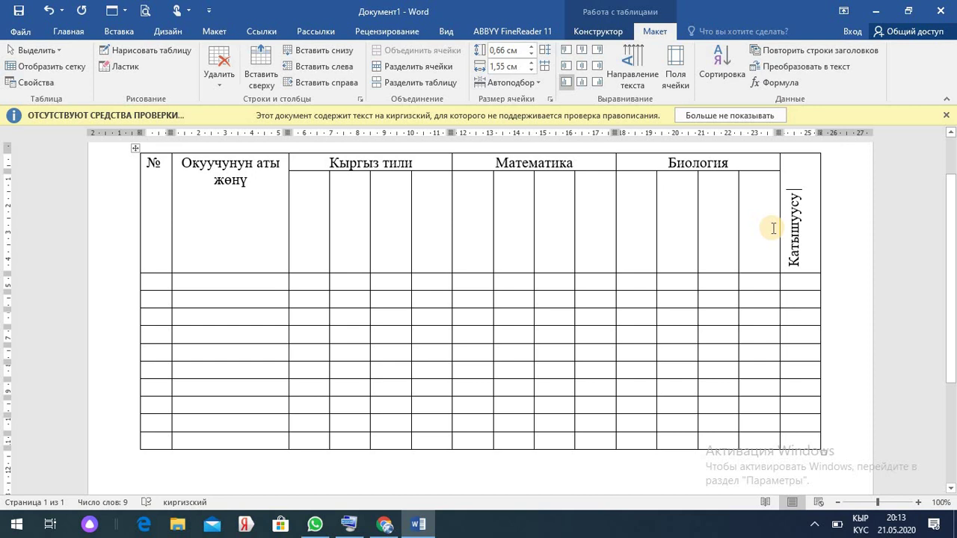
drag(772, 227, 311, 198)
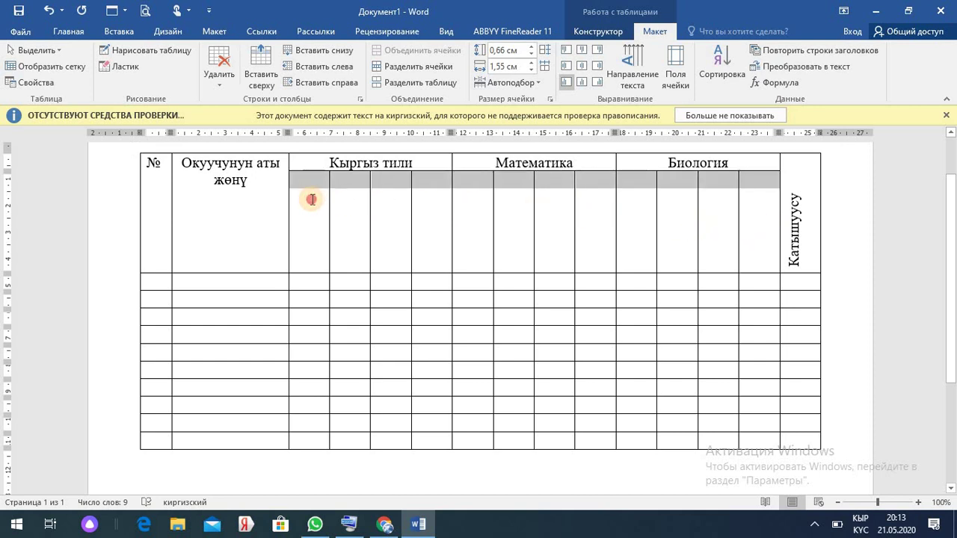
- Set the subheader cells to read bottom to top and label the first two Кыргыз тили subcells 1-чейрек and 2-чейрек
click(636, 60)
click(637, 62)
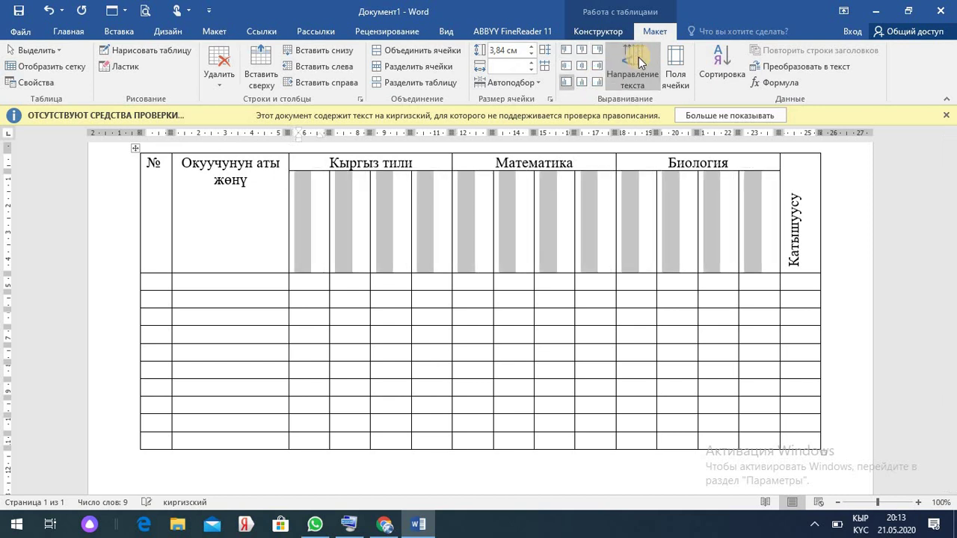
click(304, 266)
text(1-)
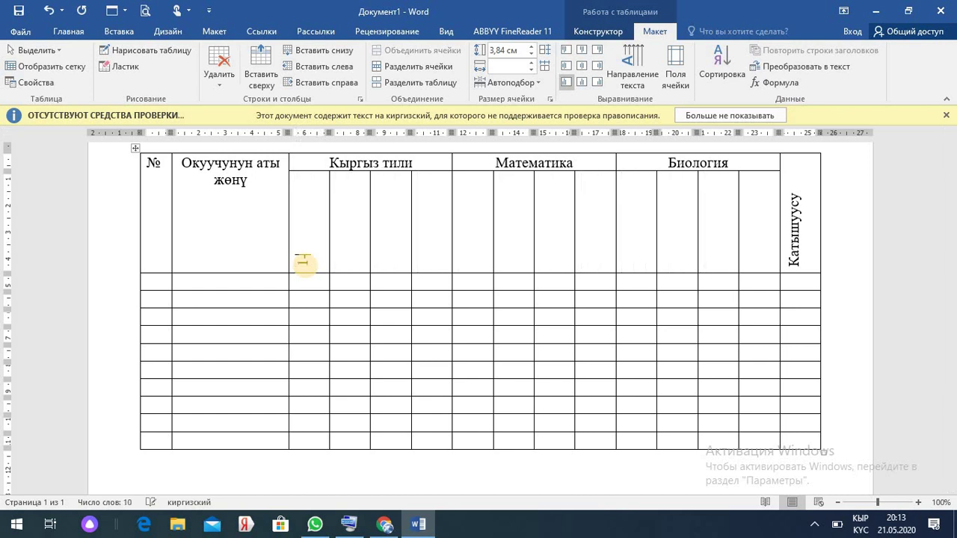
text(чейрек)
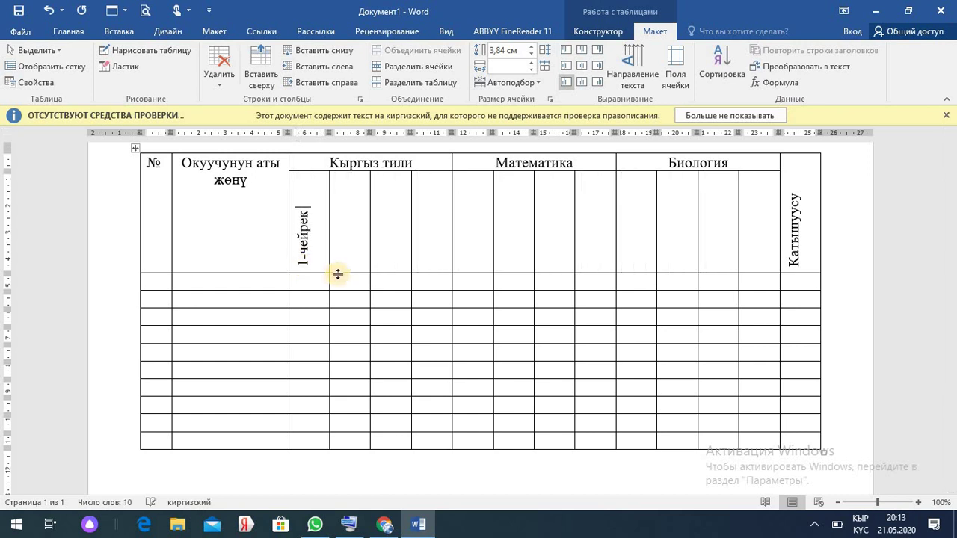
click(346, 263)
text(2-чейрек)
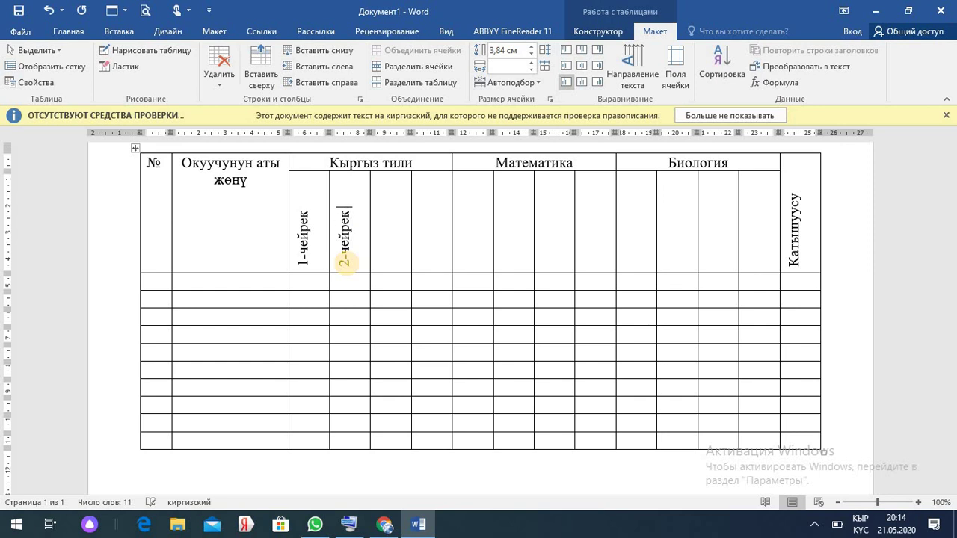
drag(345, 208, 345, 260)
key(ctrl+c)
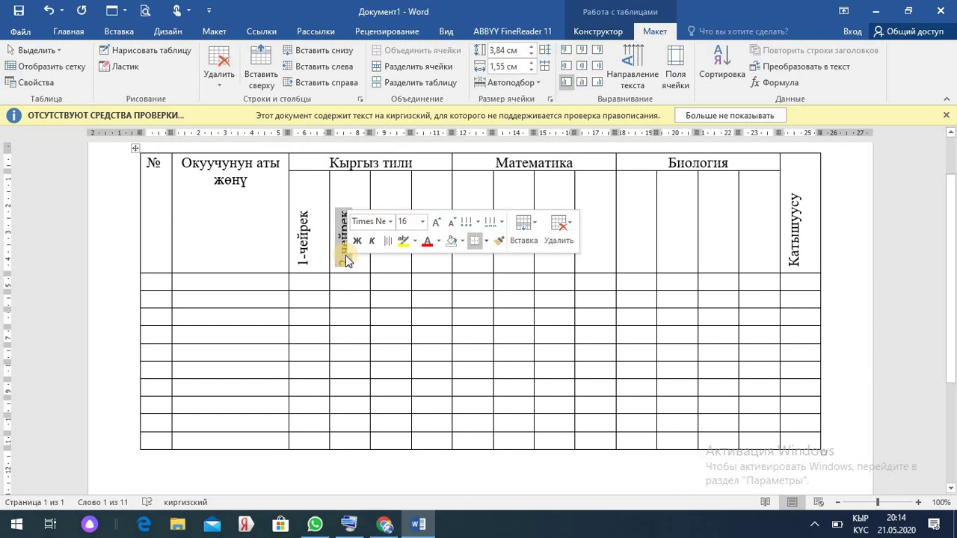
- Fill the third and fourth Кыргыз тили subcells with 3-чейрек and 4-чейрек
click(384, 249)
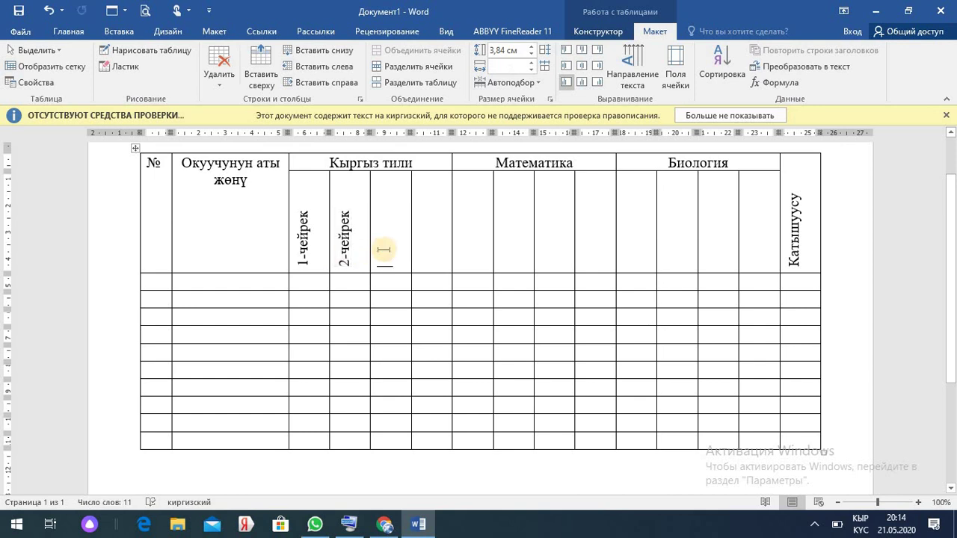
key(ctrl+v)
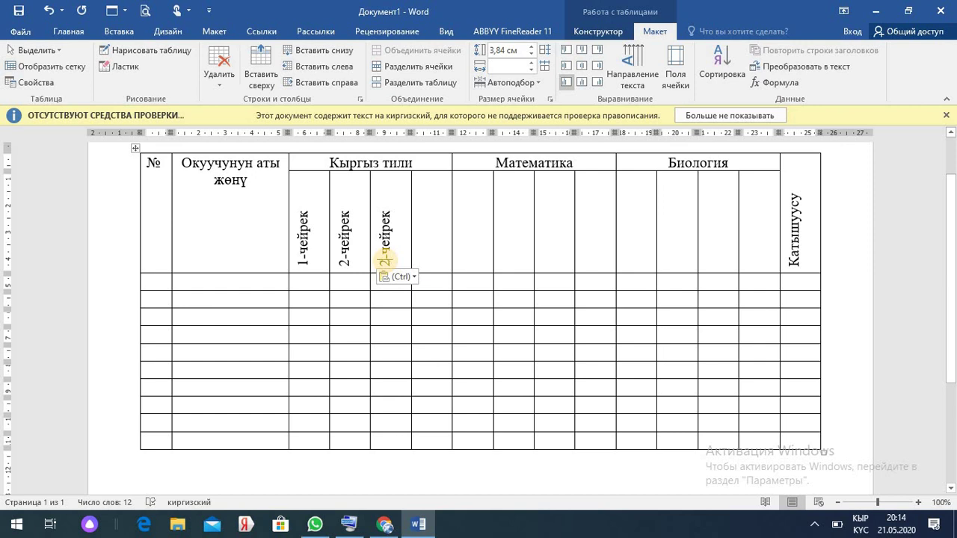
text(3)
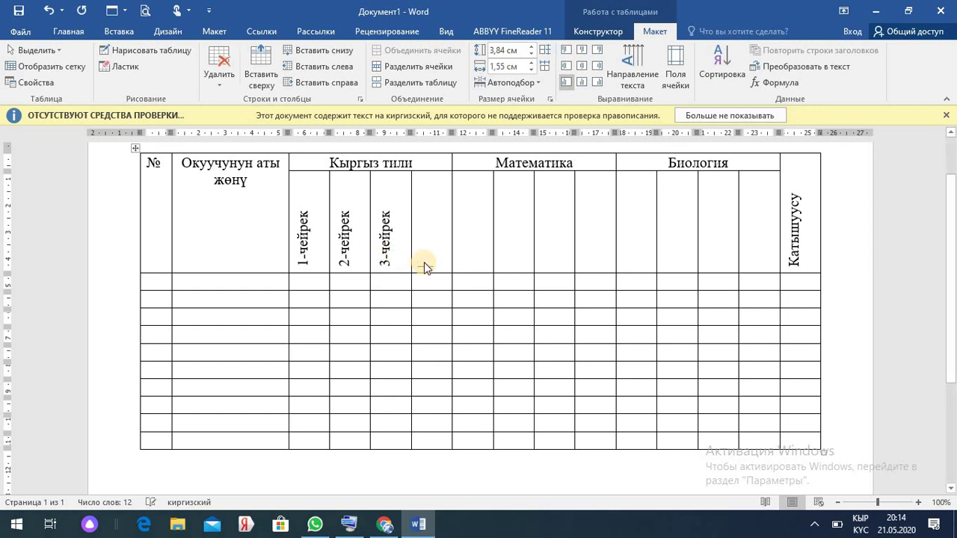
click(424, 267)
key(ctrl+v)
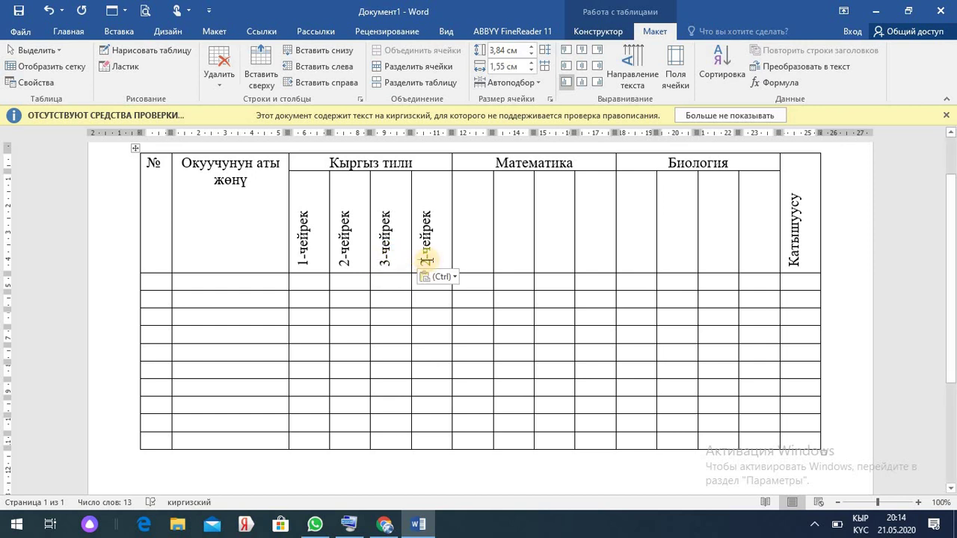
drag(426, 266, 426, 256)
text(4)
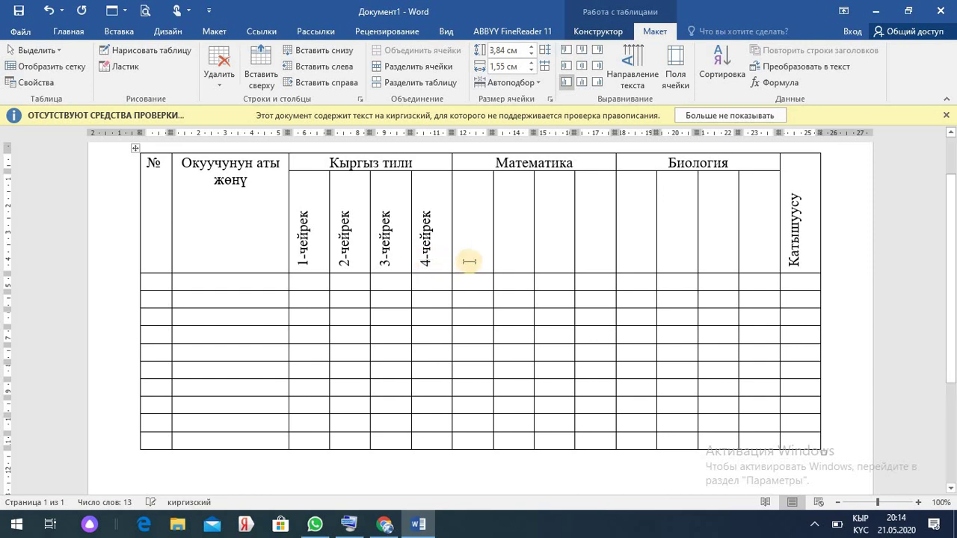
- Paste the чейрек label into every Математика and Биология subheader cell
click(470, 267)
key(ctrl+v)
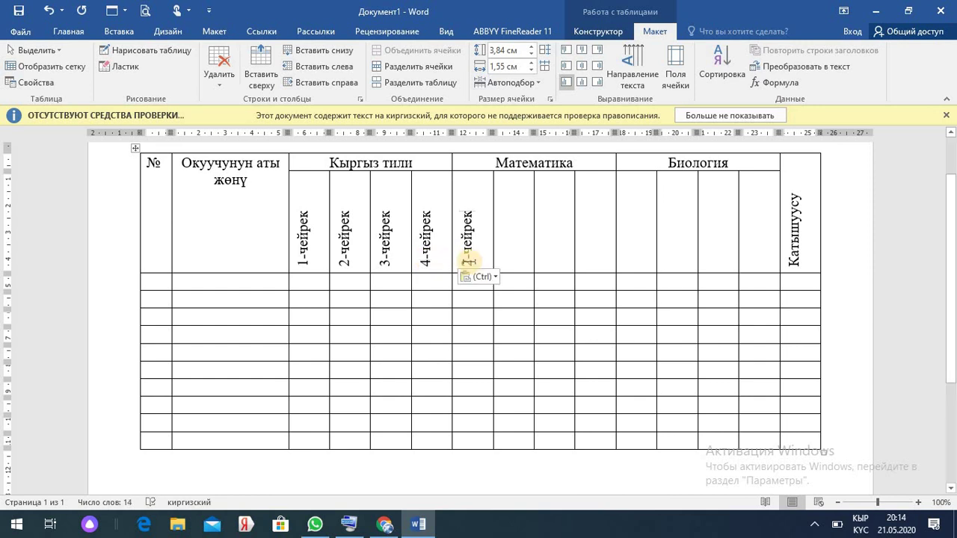
key(ctrl+v)
key(Tab)
key(ctrl+v)
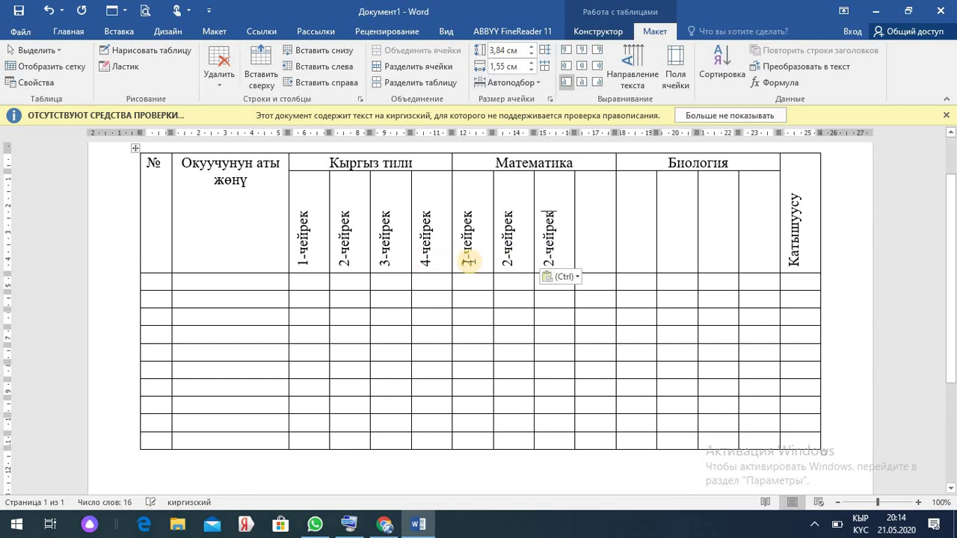
key(ctrl+v)
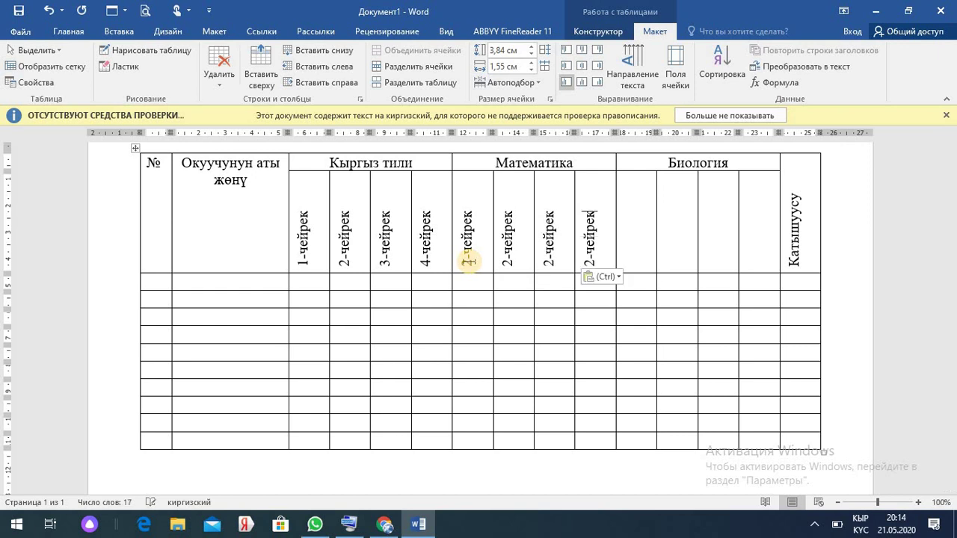
key(ctrl+v)
key(ctrl+v)
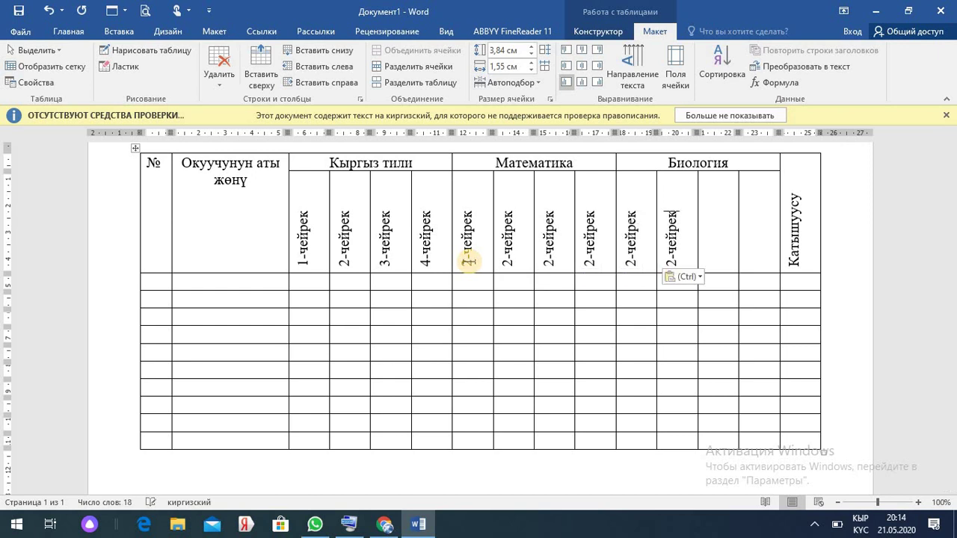
key(ctrl+v)
key(ctrl+v)
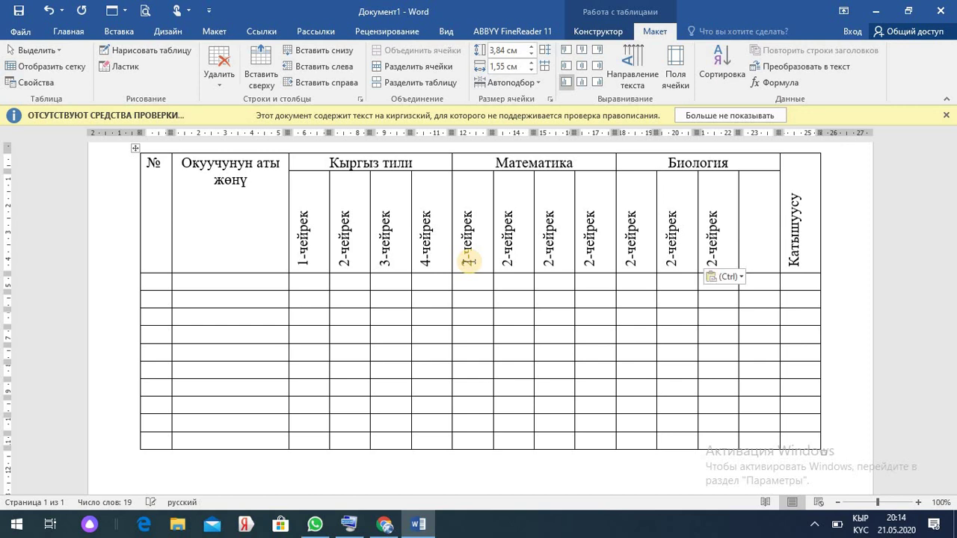
key(ctrl+v)
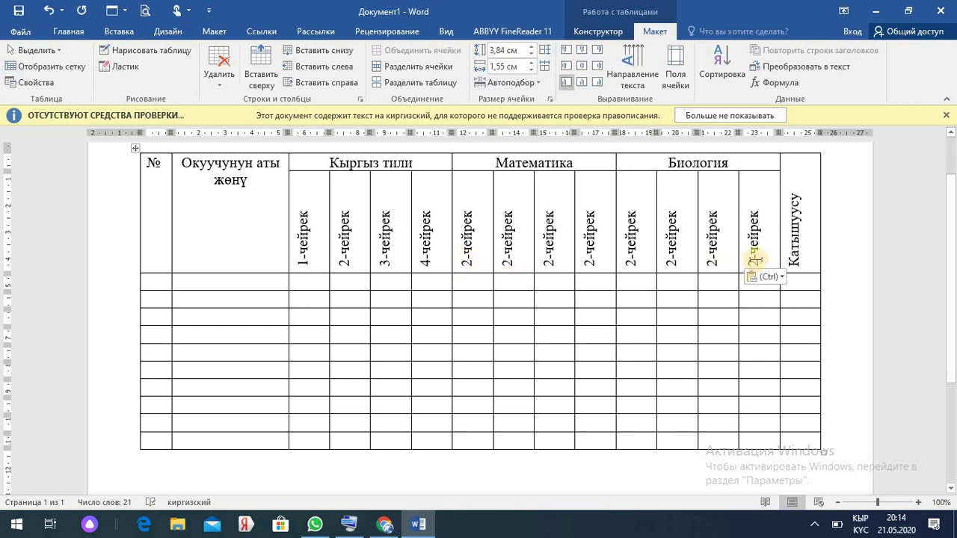
- Renumber the Биология subheaders to 1-чейрек, 3-чейрек and 4-чейрек
click(753, 262)
key(Delete)
text(4)
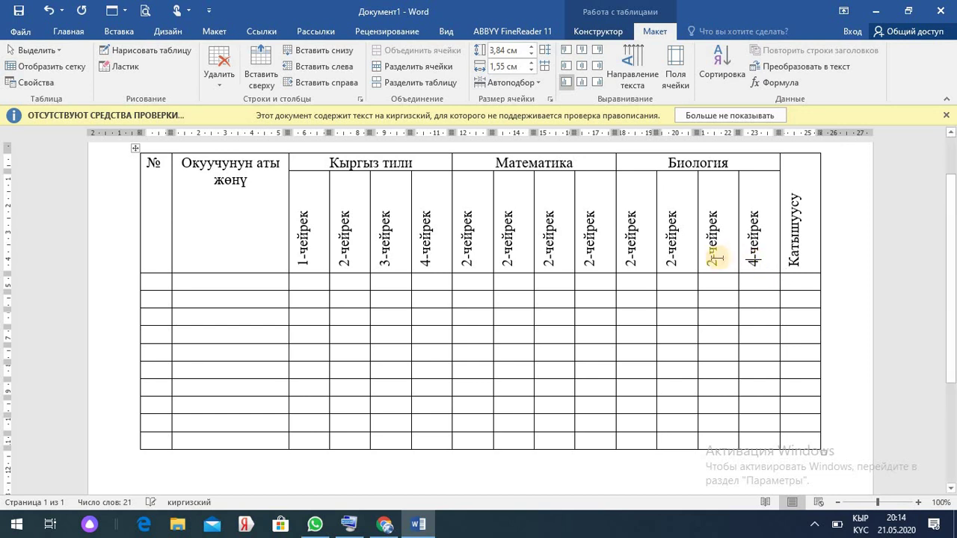
click(714, 259)
key(Delete)
text(3)
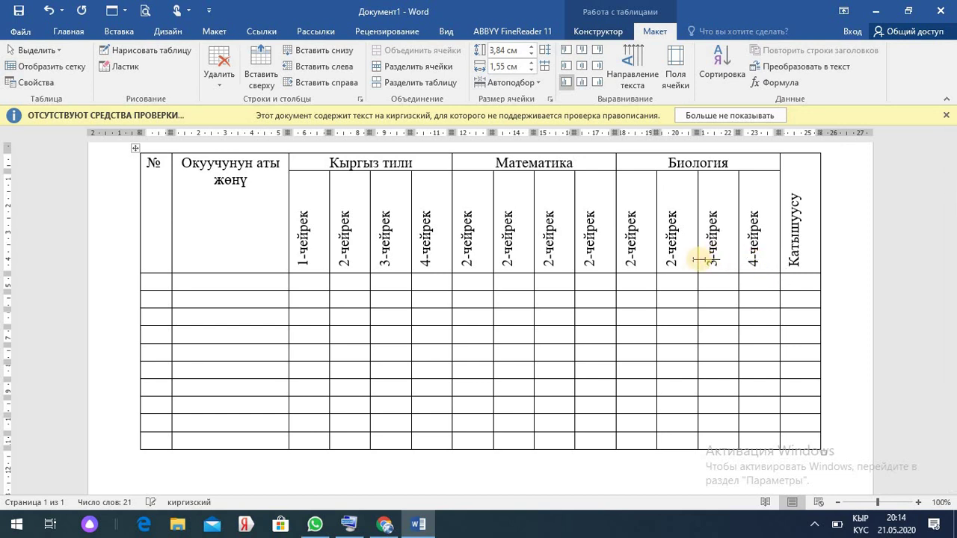
click(632, 260)
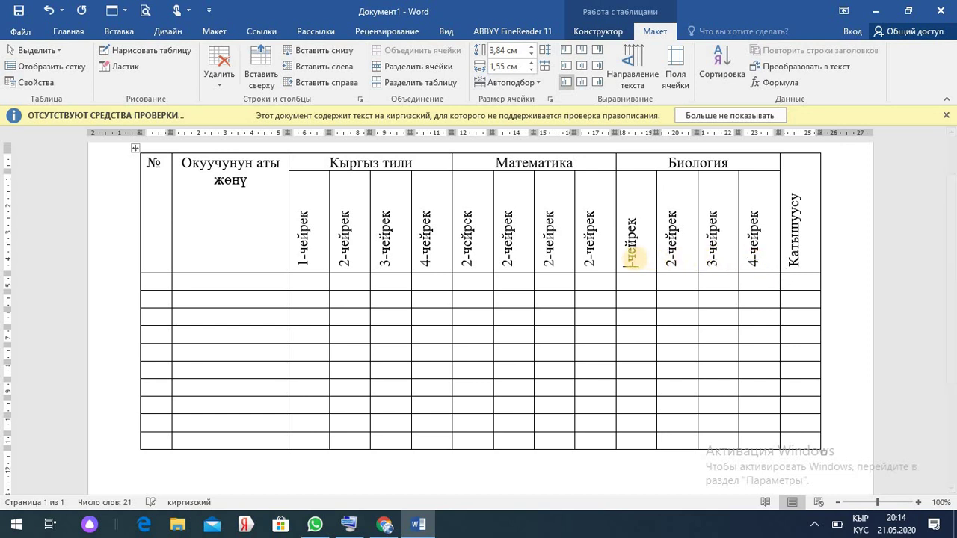
key(Delete)
text(1)
- Renumber the Математика subheaders to 1-чейрек, 3-чейрек and 4-чейрек
click(590, 259)
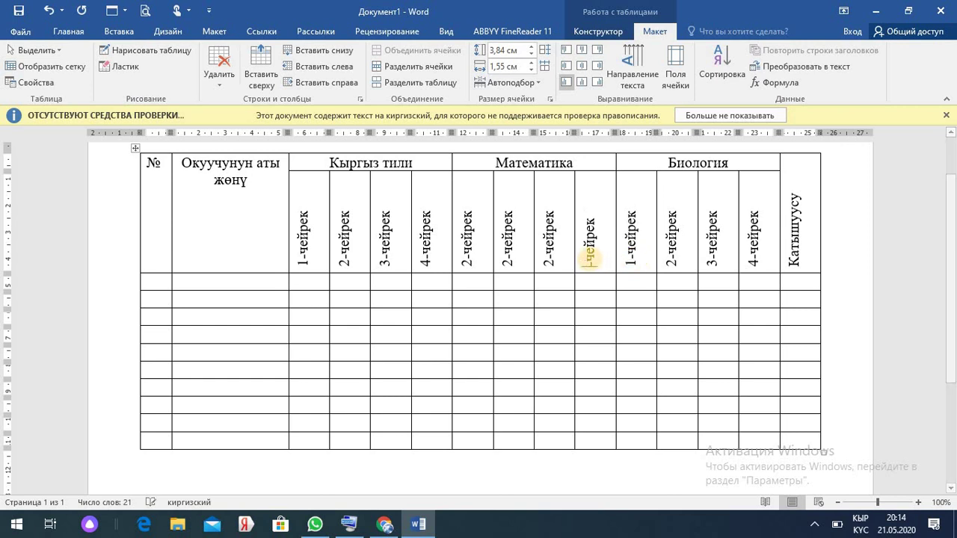
key(Delete)
text(4)
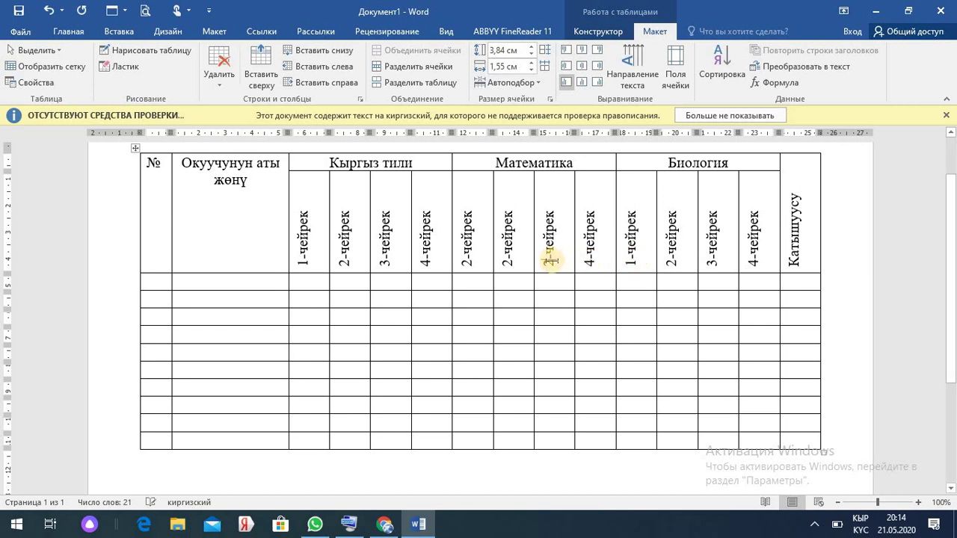
click(550, 260)
key(Delete)
text(3)
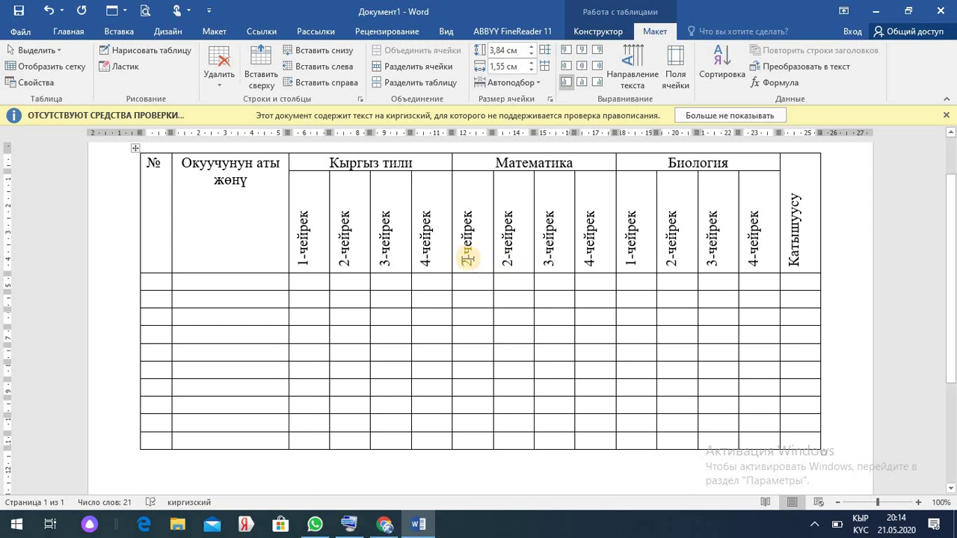
click(467, 258)
key(Delete)
text(1)
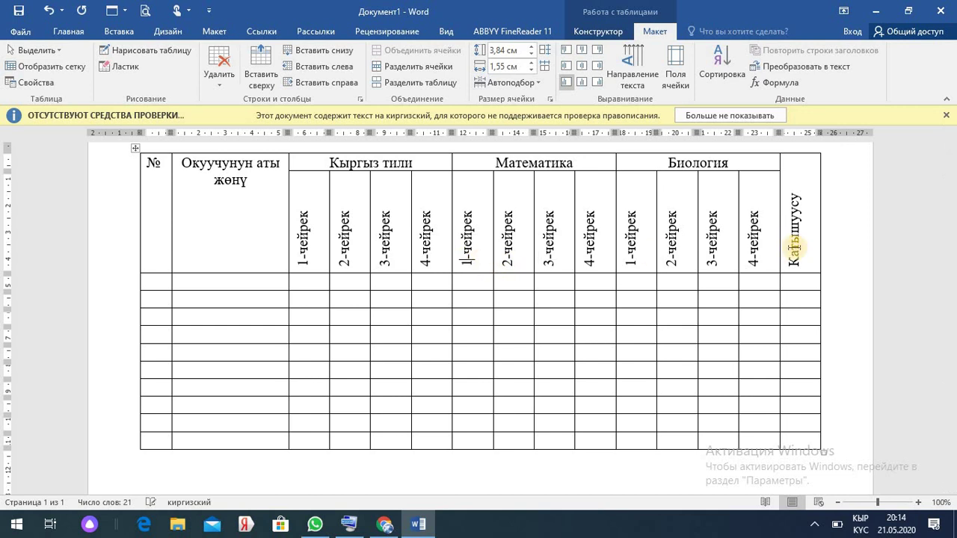
- Copy the Кыргыз тили columns' formatting onto the Биология columns
drag(948, 239, 950, 172)
click(204, 180)
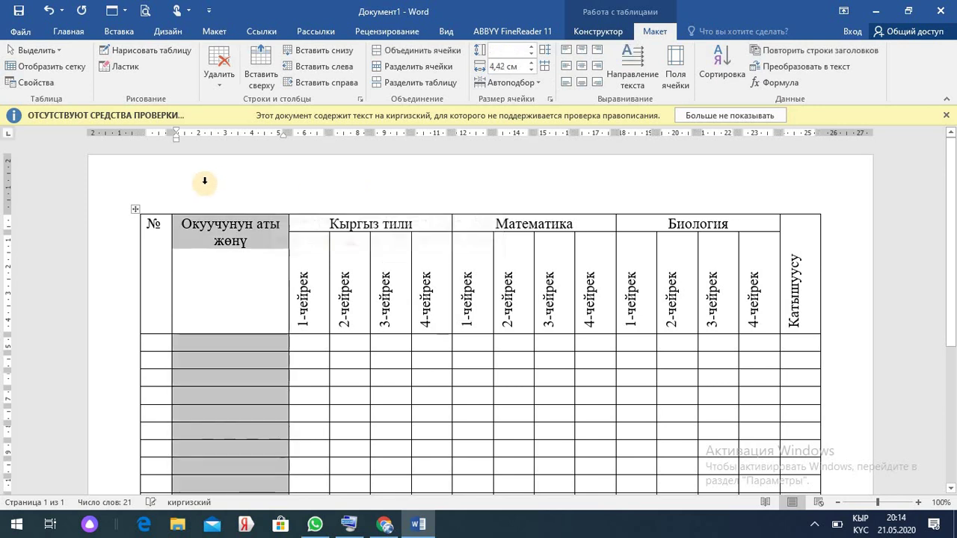
click(404, 210)
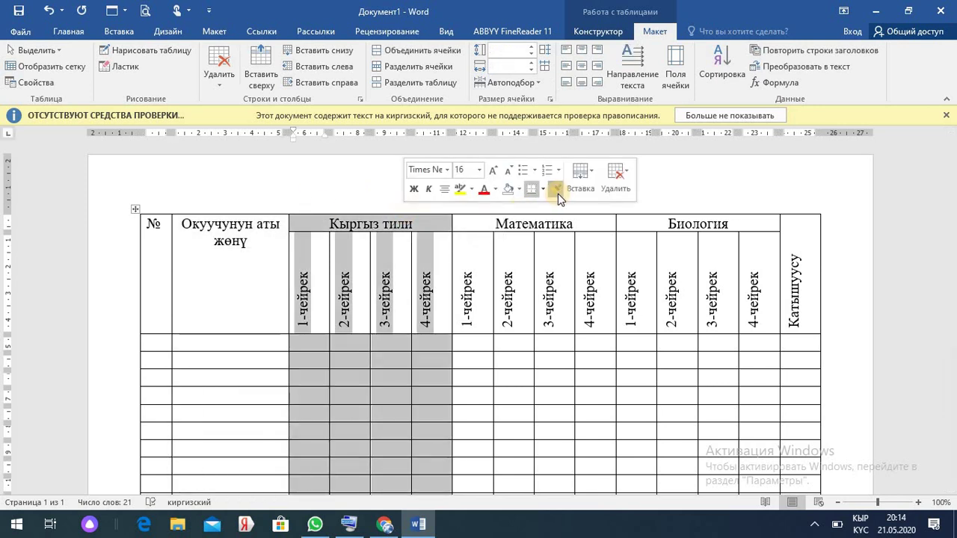
click(558, 192)
click(703, 189)
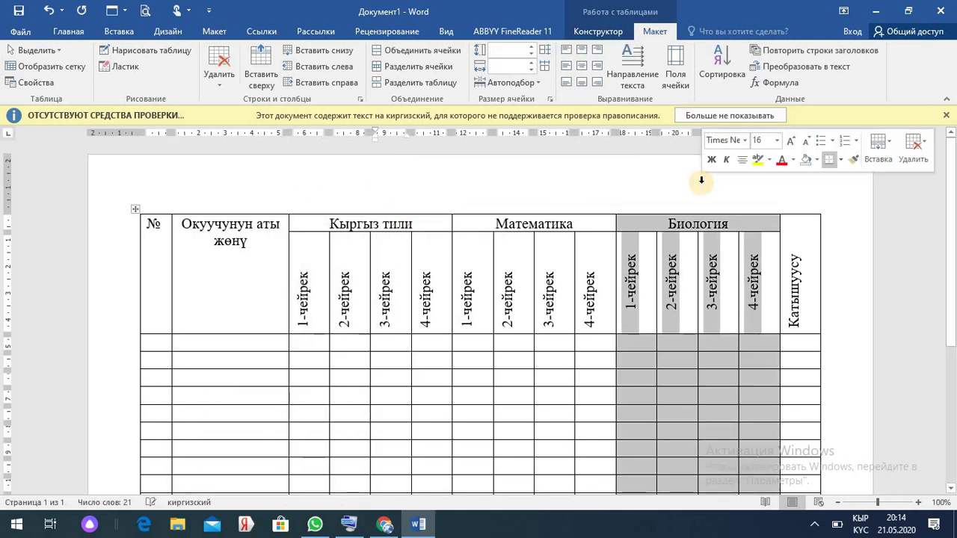
click(592, 187)
click(894, 414)
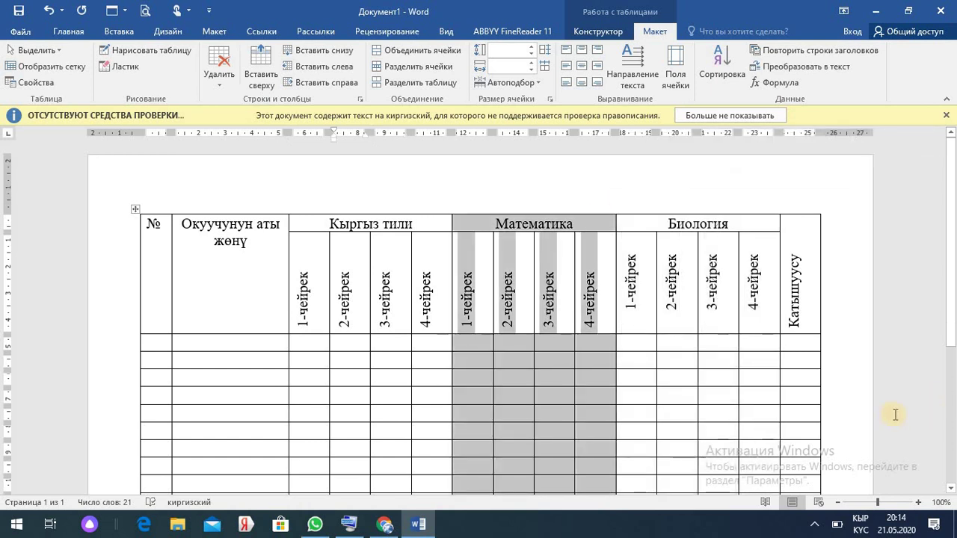
click(927, 422)
click(143, 222)
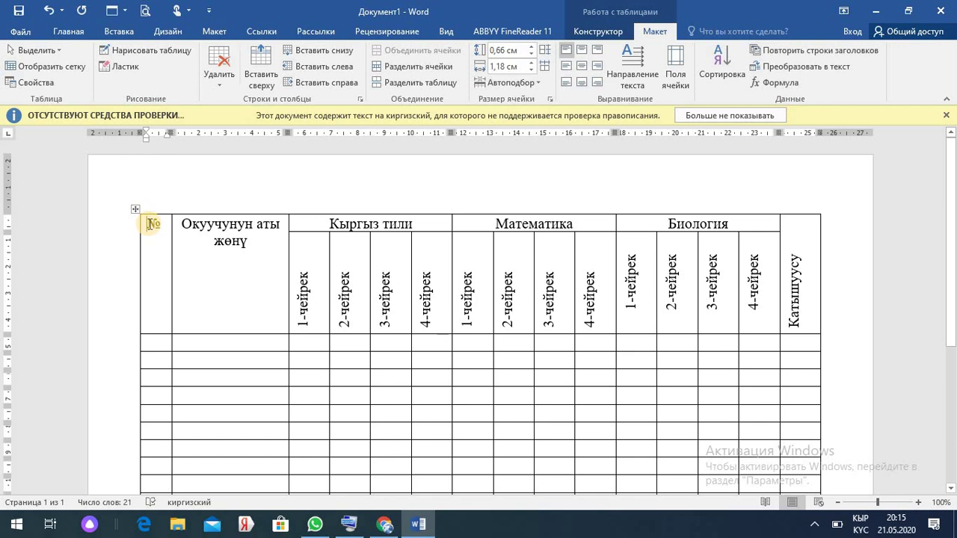
- Add a centred line “Арал” орто мектебинин above the table
key(Return)
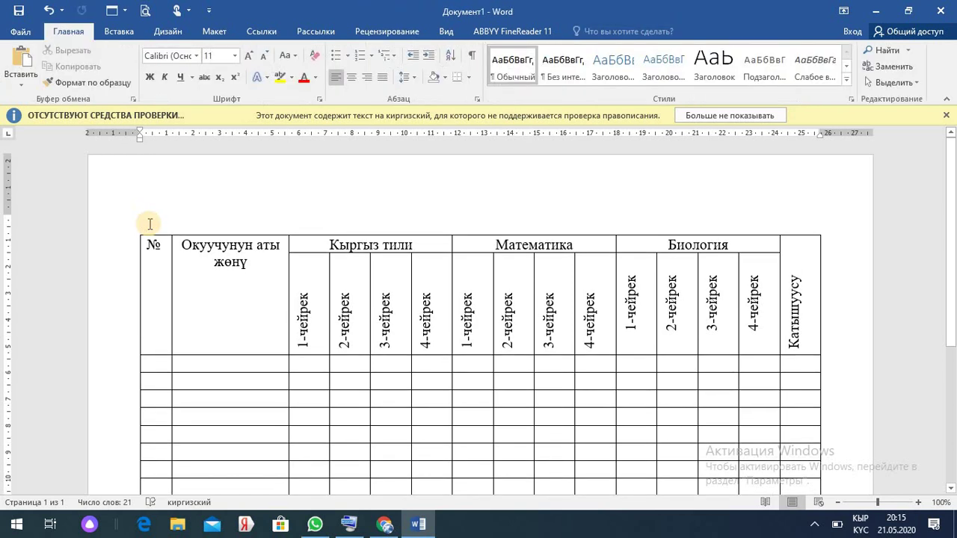
click(149, 221)
text(“Арал” орто мектебинин)
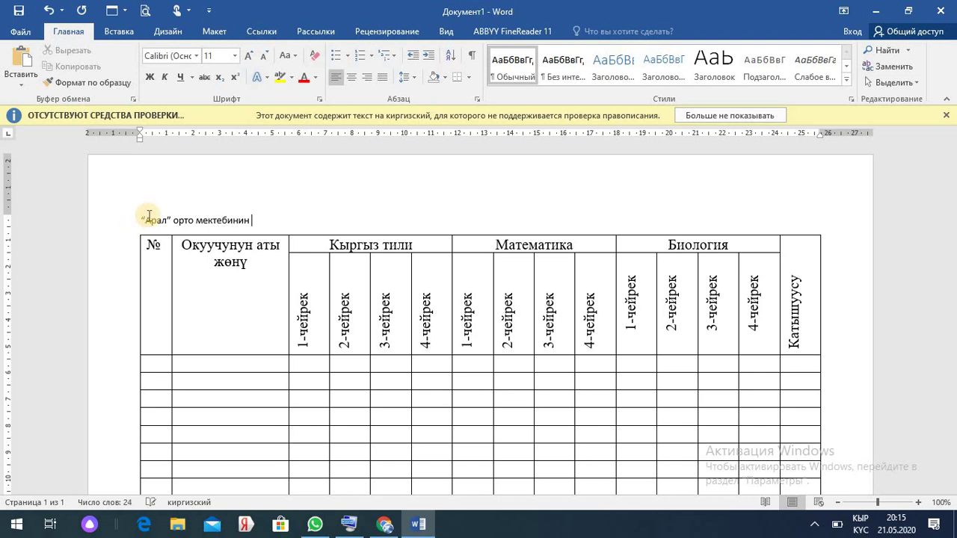
click(352, 78)
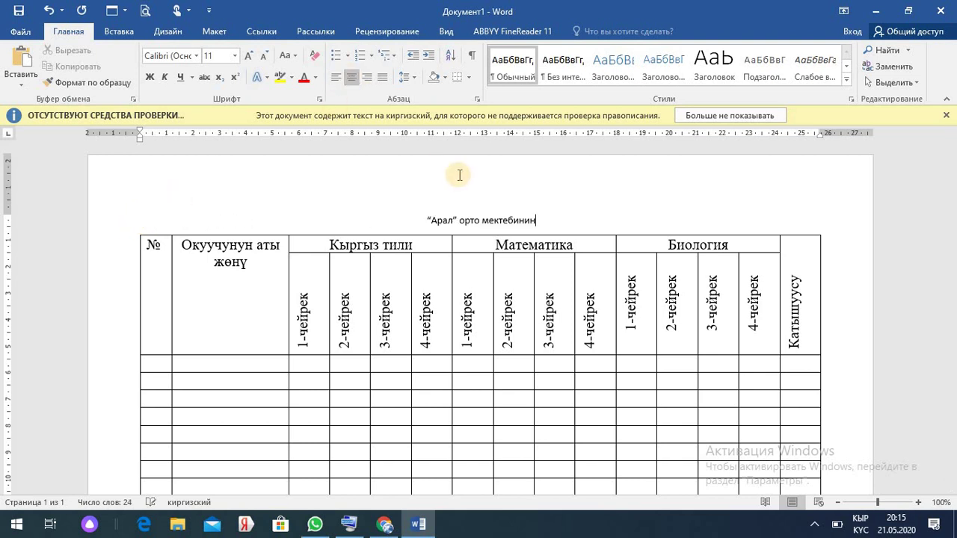
- Format the school-name heading in Times New Roman, size 16
drag(538, 218, 426, 219)
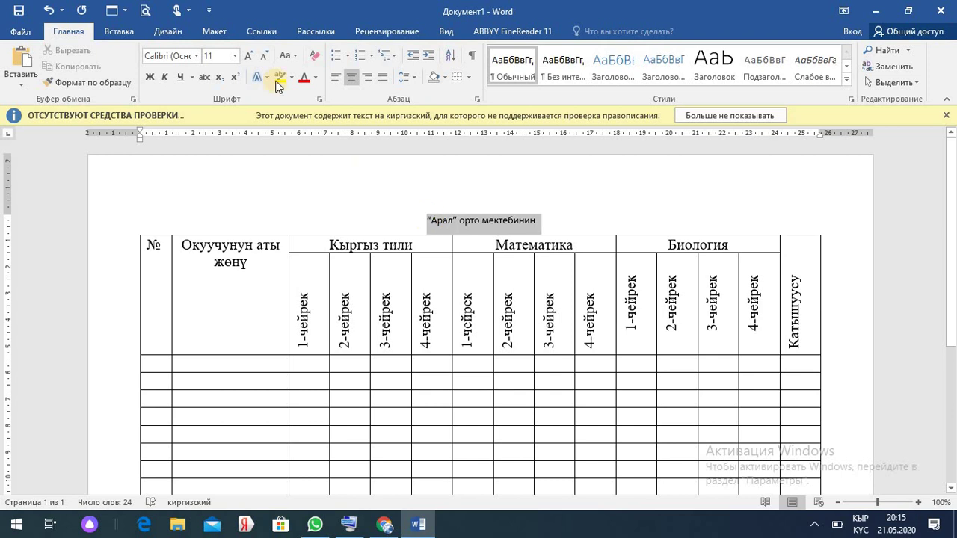
click(196, 57)
click(210, 142)
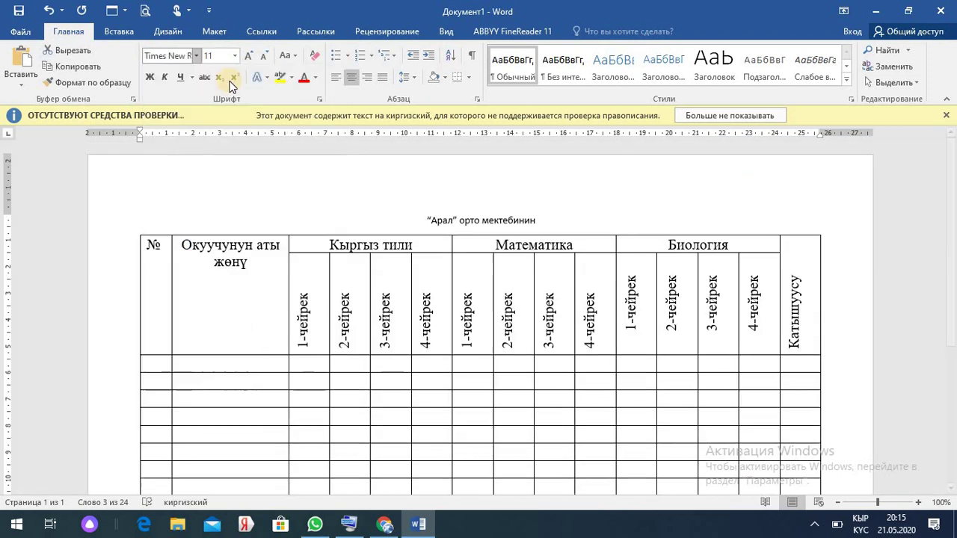
click(236, 57)
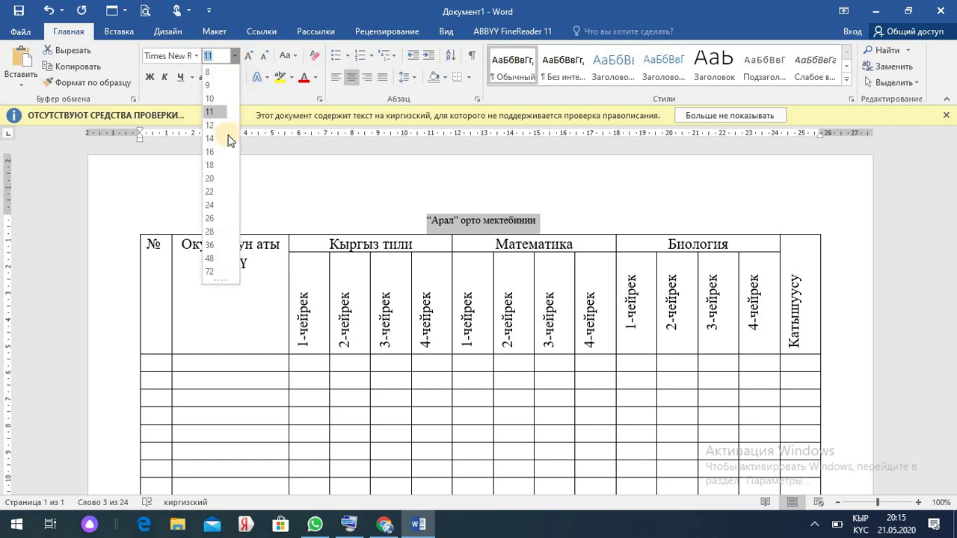
click(215, 152)
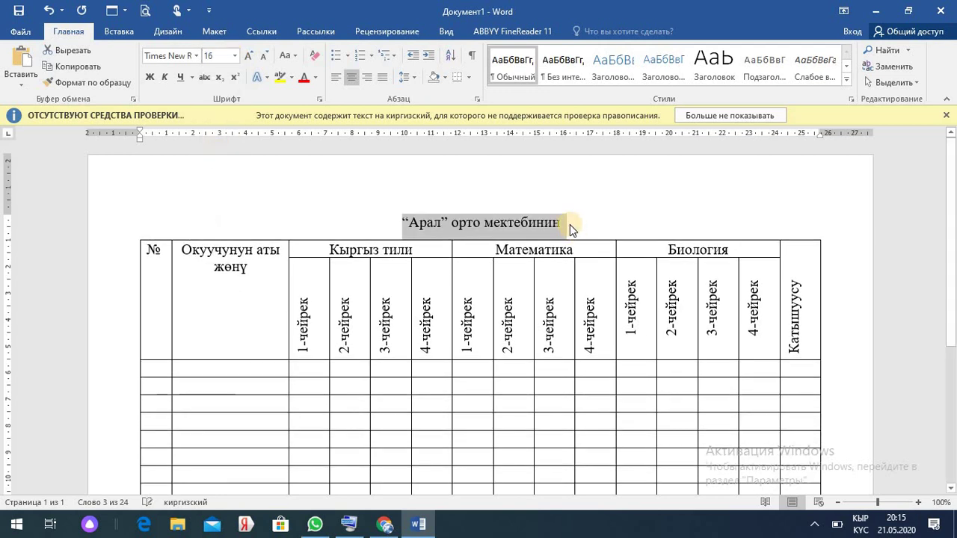
click(570, 225)
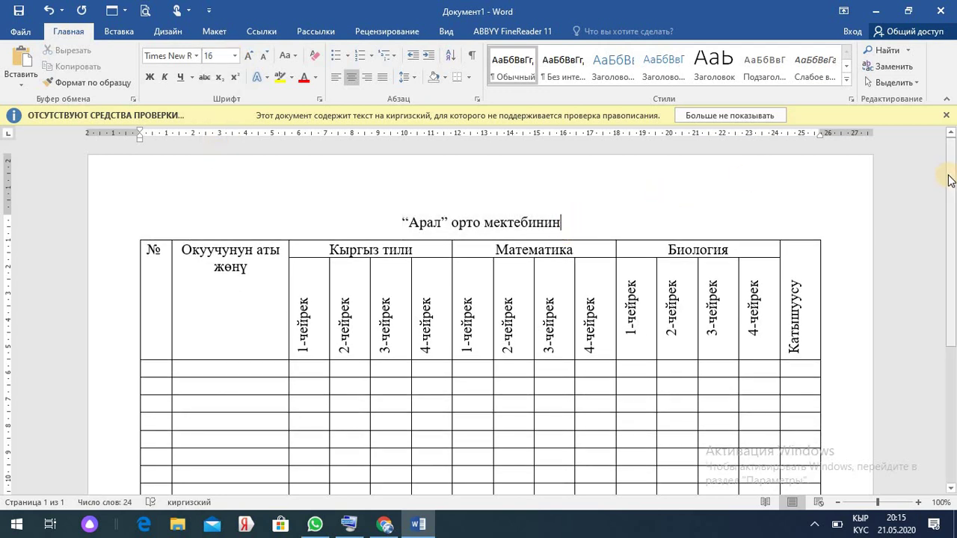
drag(949, 179, 950, 218)
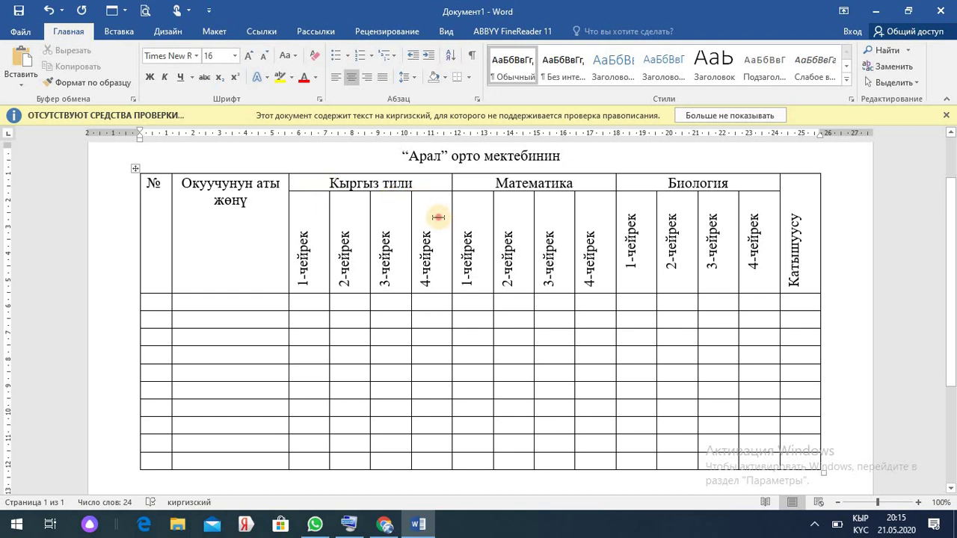
click(438, 217)
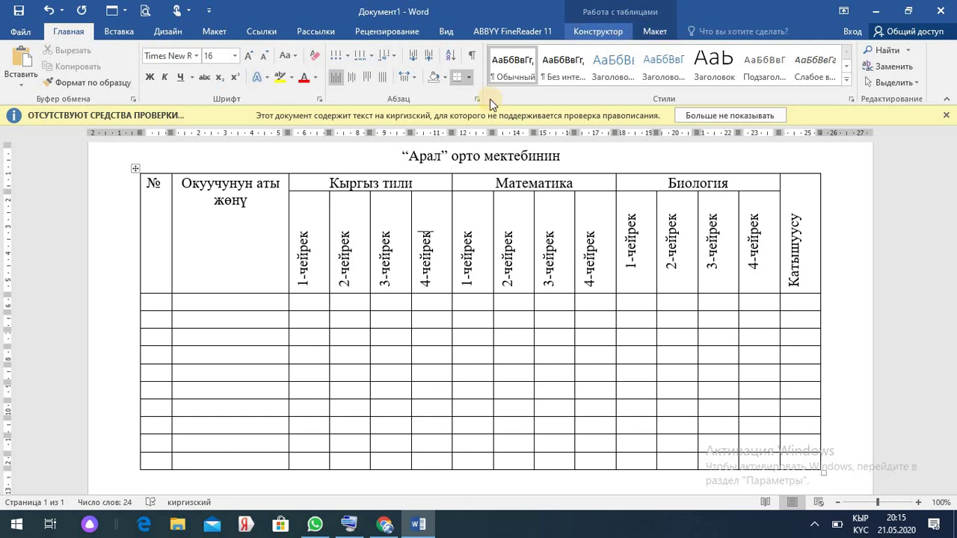
click(485, 158)
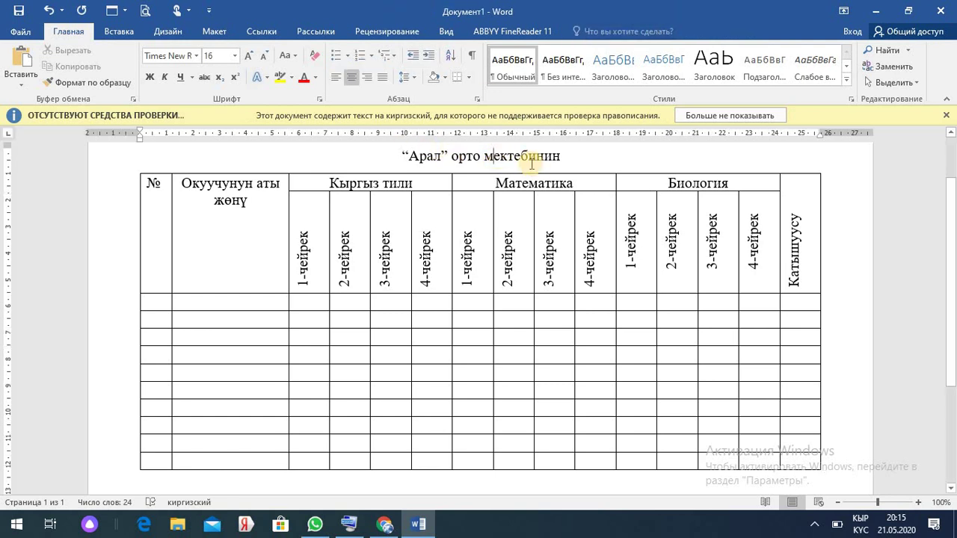
click(564, 156)
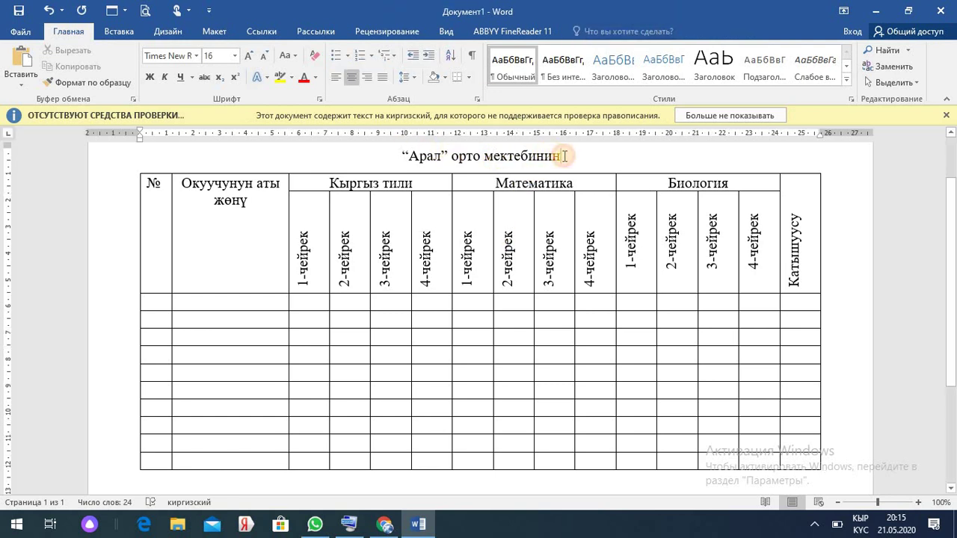
click(553, 233)
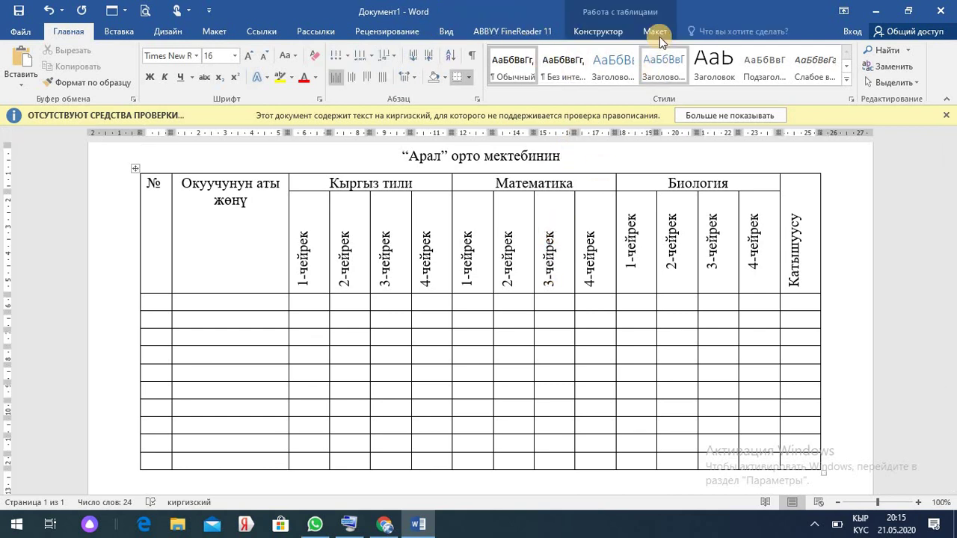
- Set the table border pen to Blue with a 4,5 pt weight
click(611, 35)
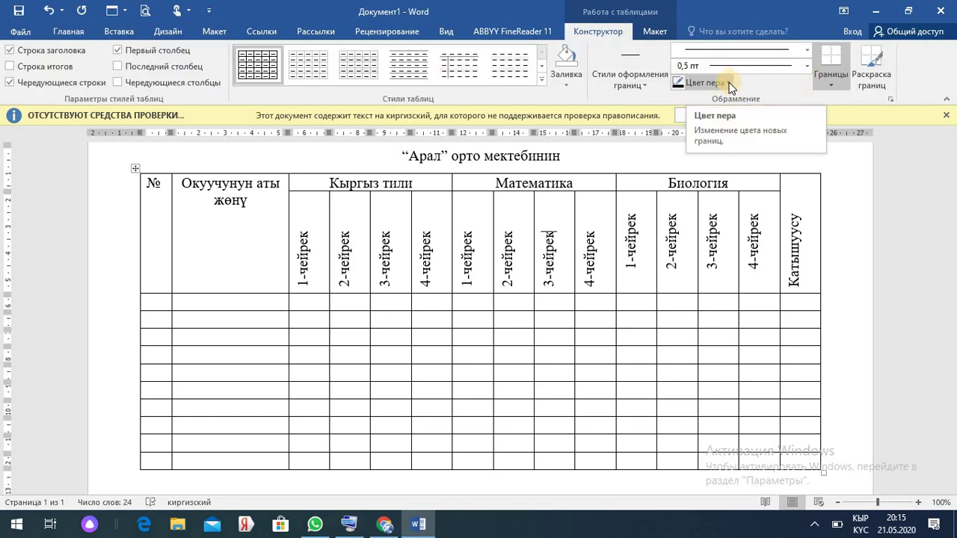
click(729, 83)
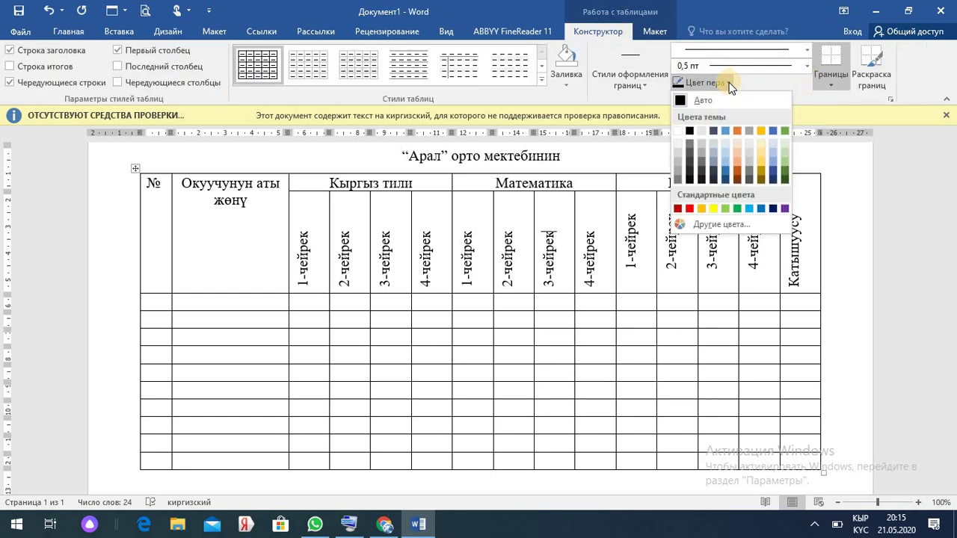
click(761, 208)
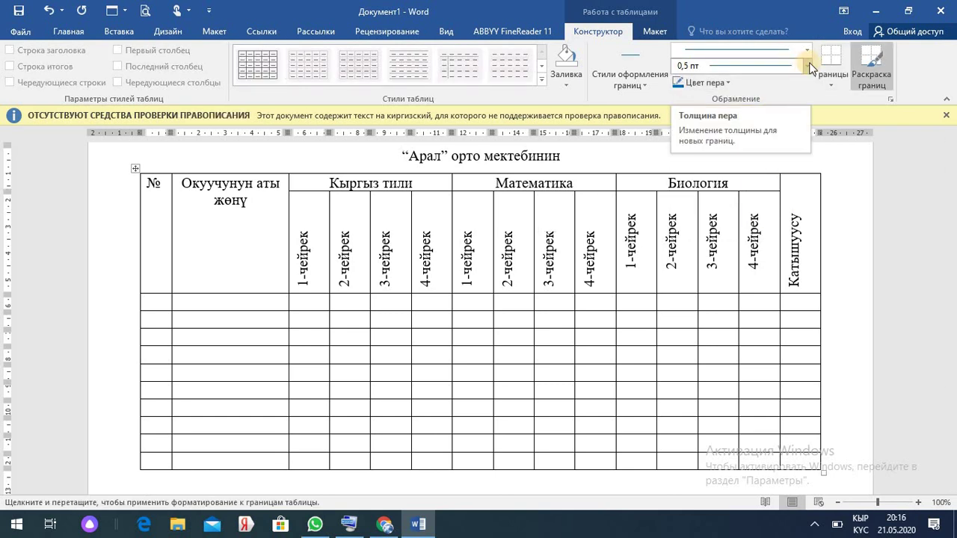
click(807, 65)
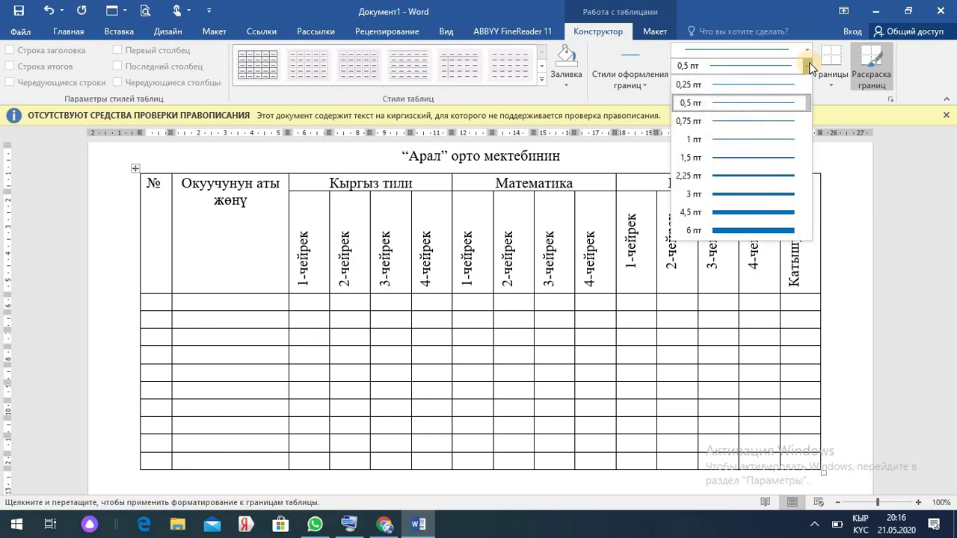
click(778, 211)
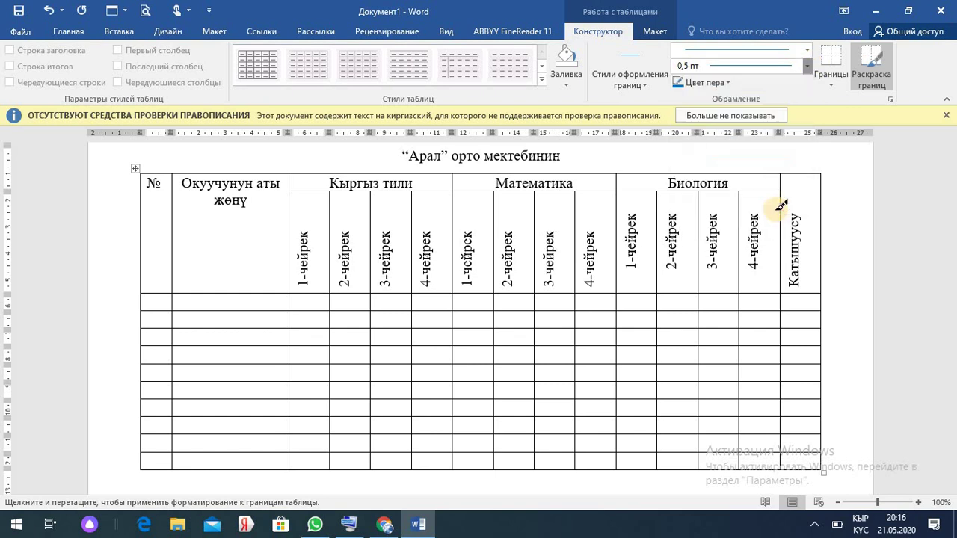
- Paint the blue 4,5 pt line along the header's bottom edge across the full table width
click(169, 293)
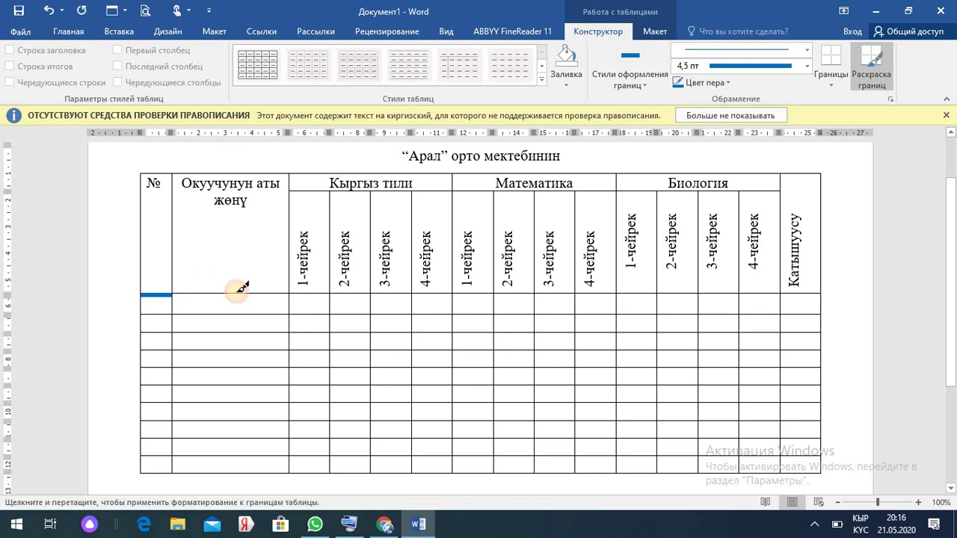
click(227, 293)
click(314, 292)
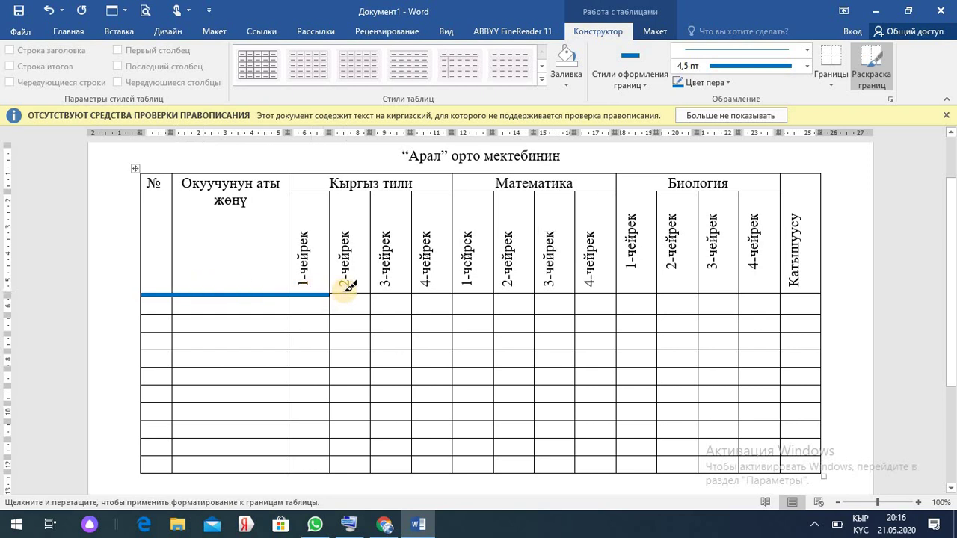
click(352, 292)
click(392, 292)
click(432, 292)
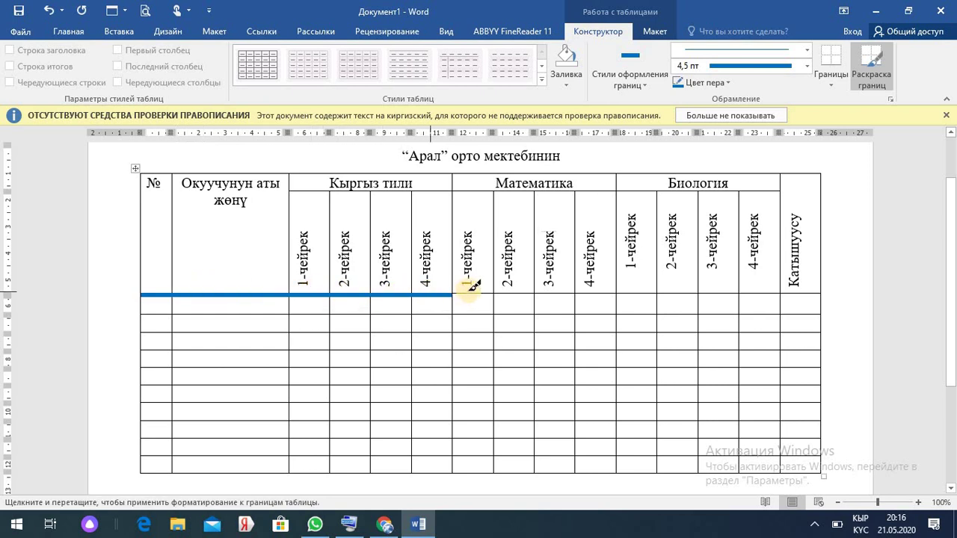
click(472, 292)
click(515, 292)
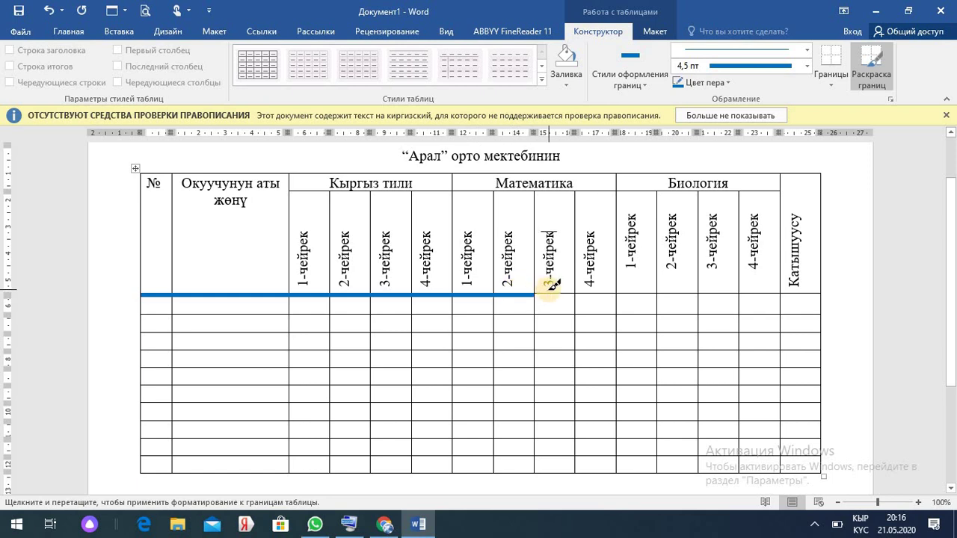
click(555, 292)
drag(634, 288, 795, 295)
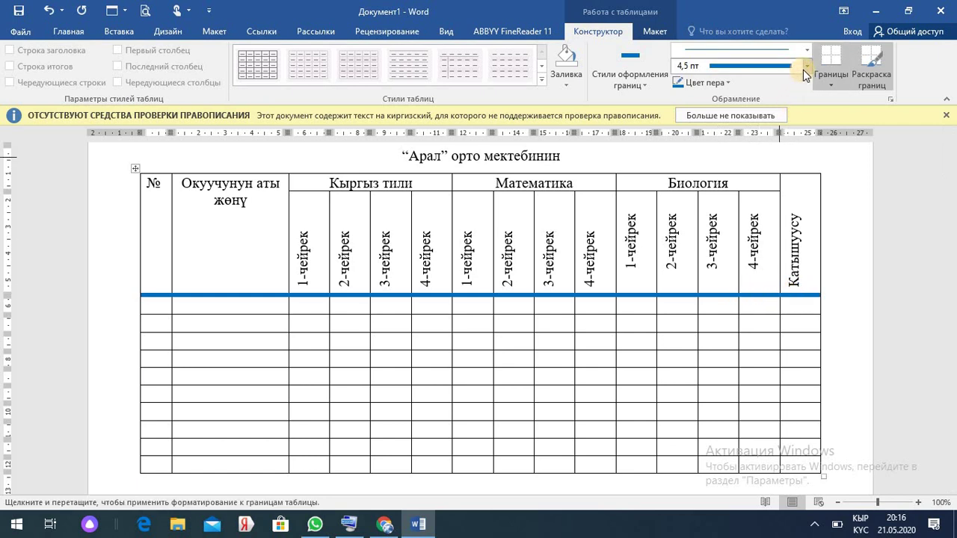
click(871, 65)
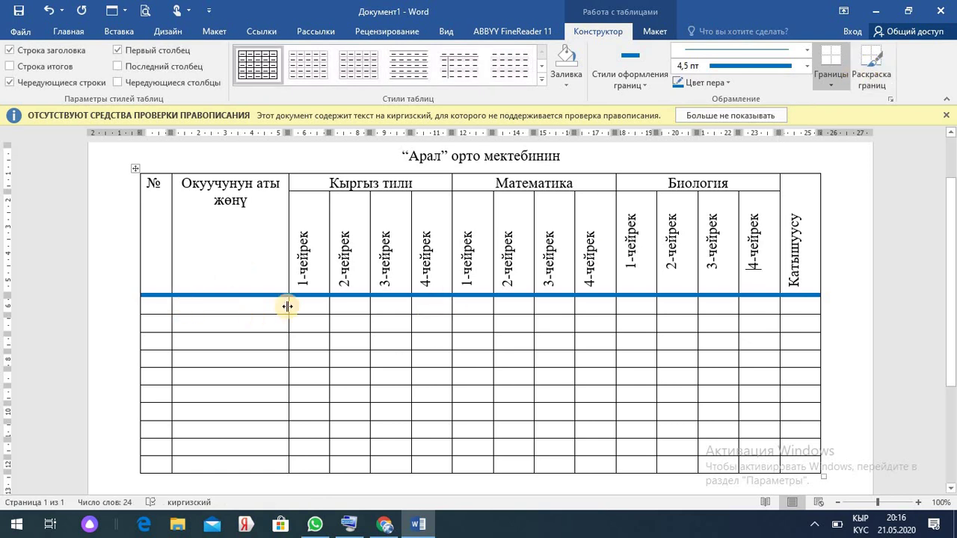
- Shade the four Кыргыз тили quarter columns yellow
drag(306, 302, 312, 482)
click(311, 301)
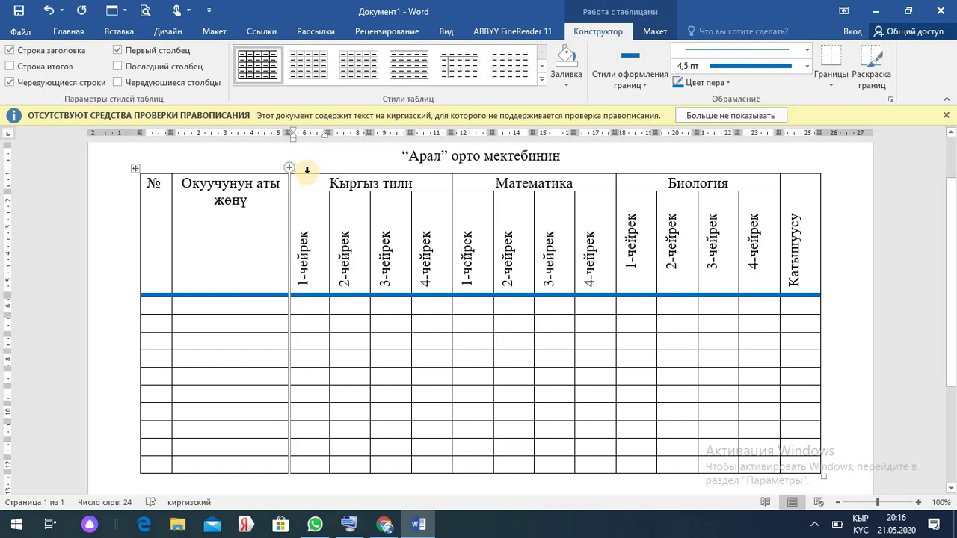
click(306, 170)
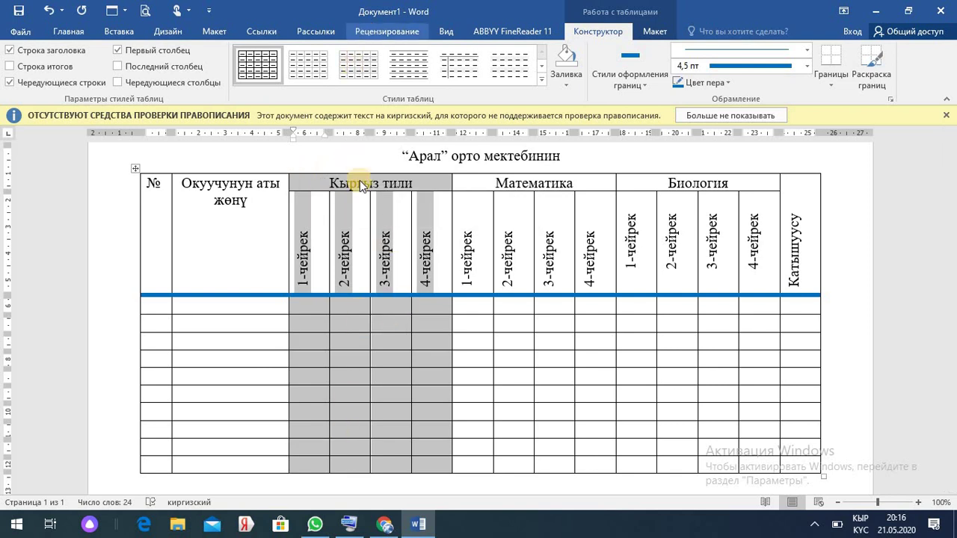
click(483, 304)
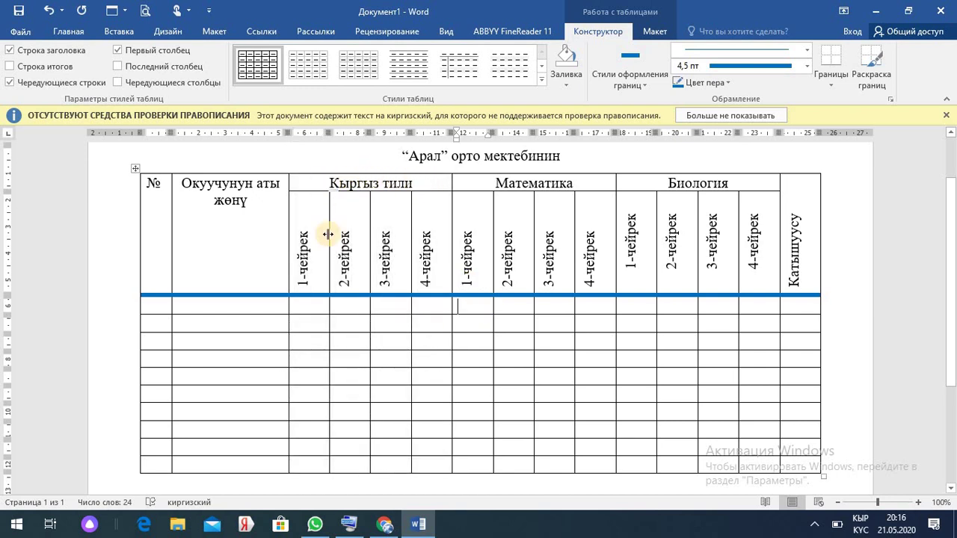
click(311, 176)
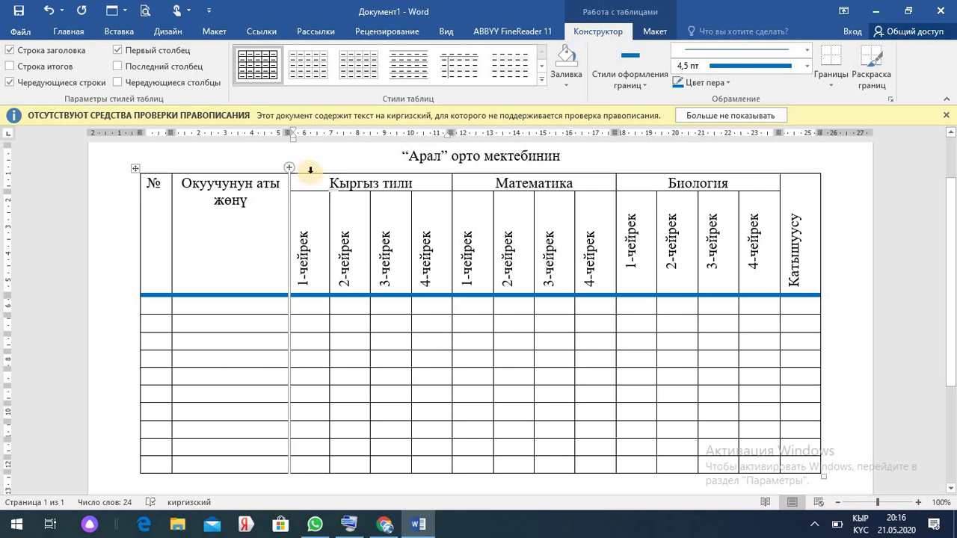
click(311, 171)
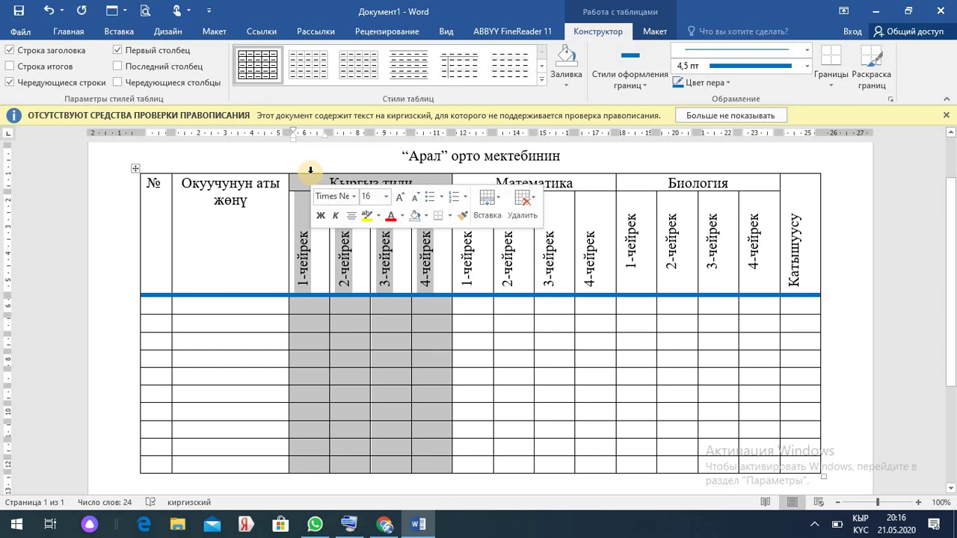
click(75, 31)
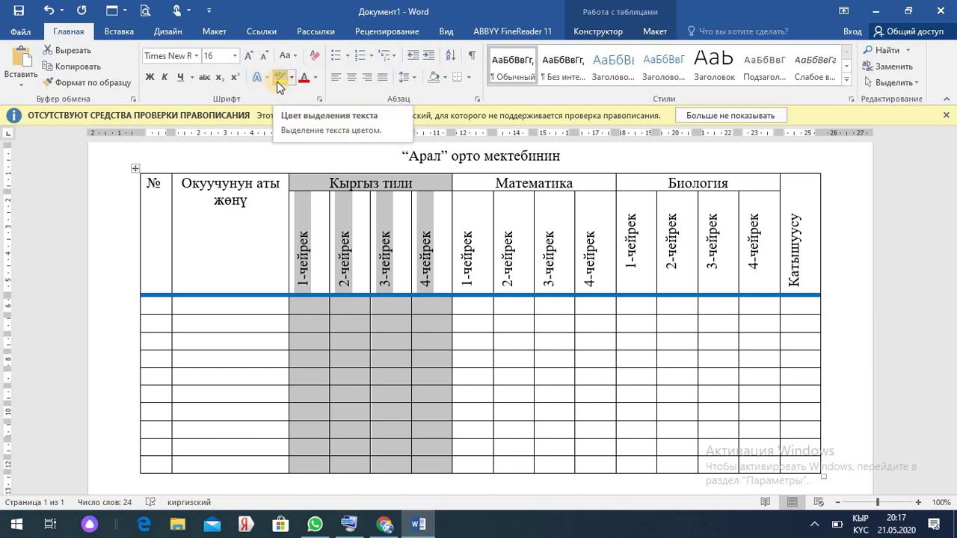
click(444, 78)
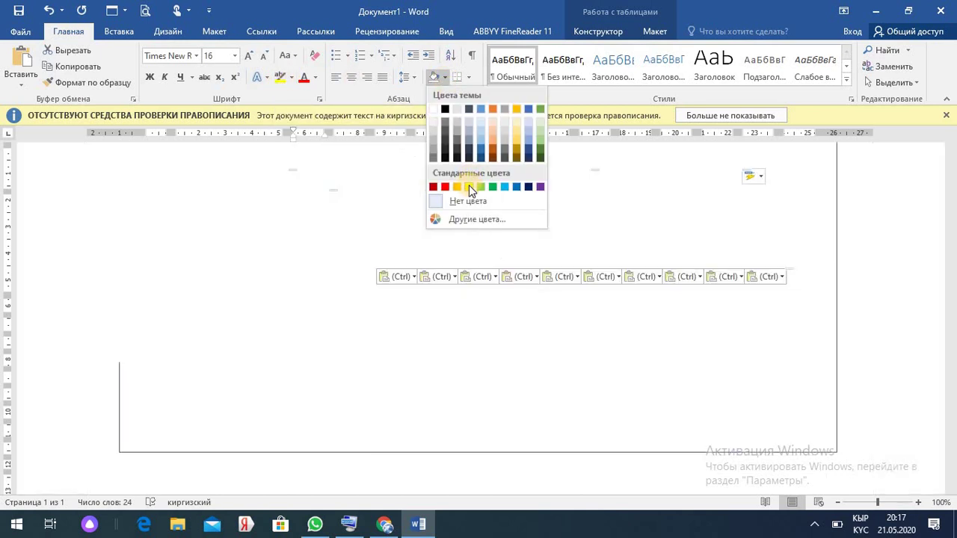
click(468, 188)
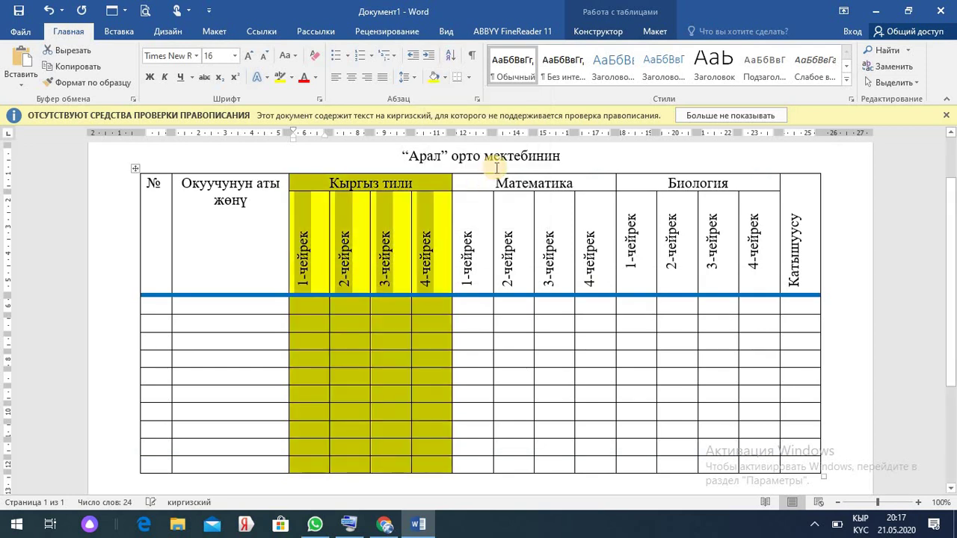
- Shade the Математика columns light blue and the Биология columns light green
click(486, 171)
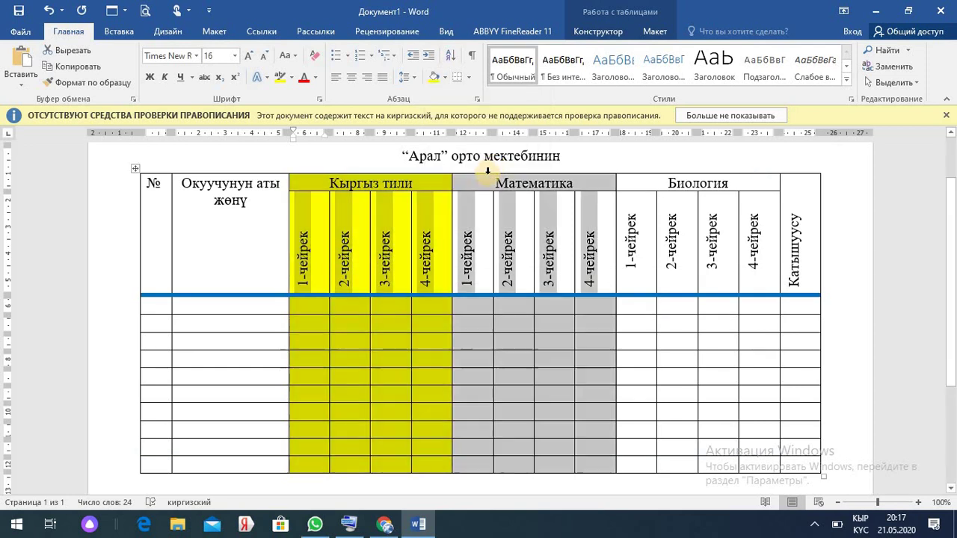
click(447, 78)
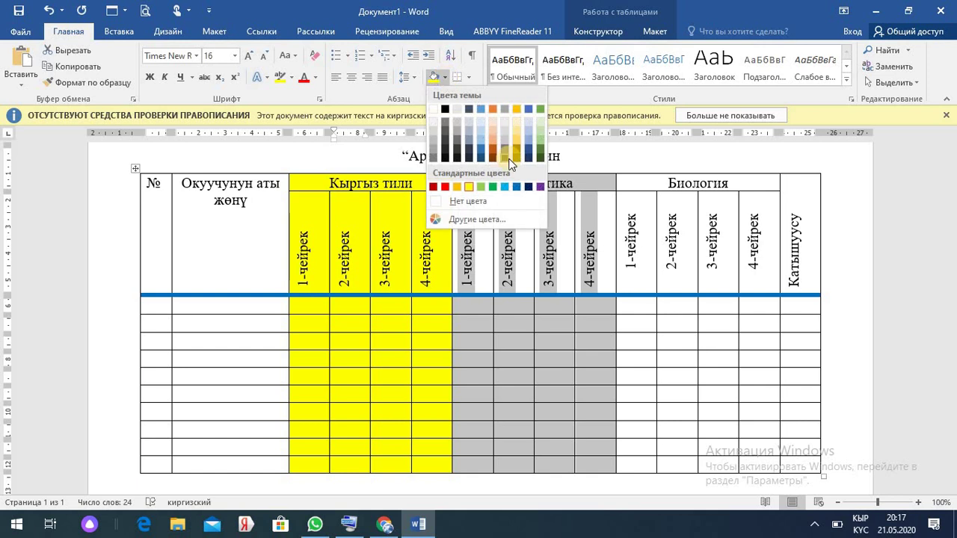
click(505, 188)
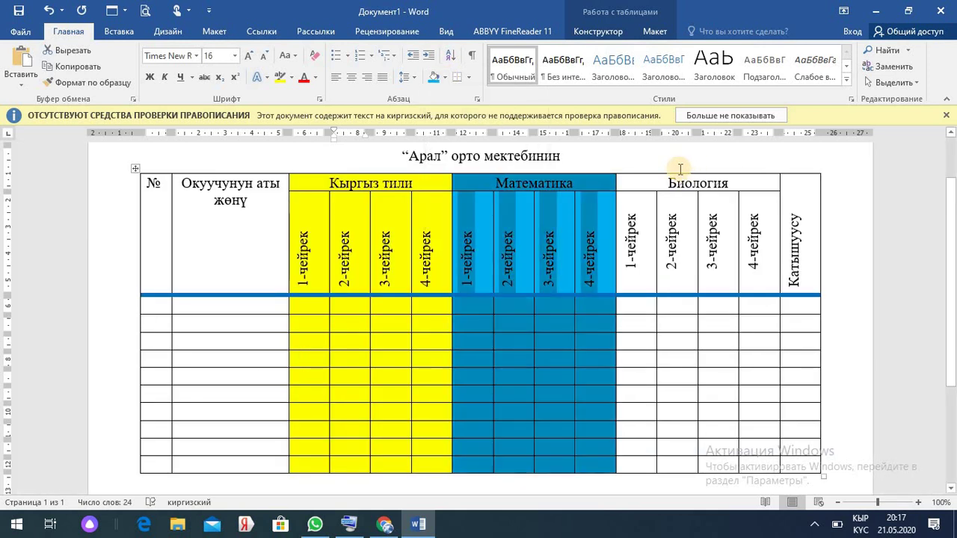
click(677, 165)
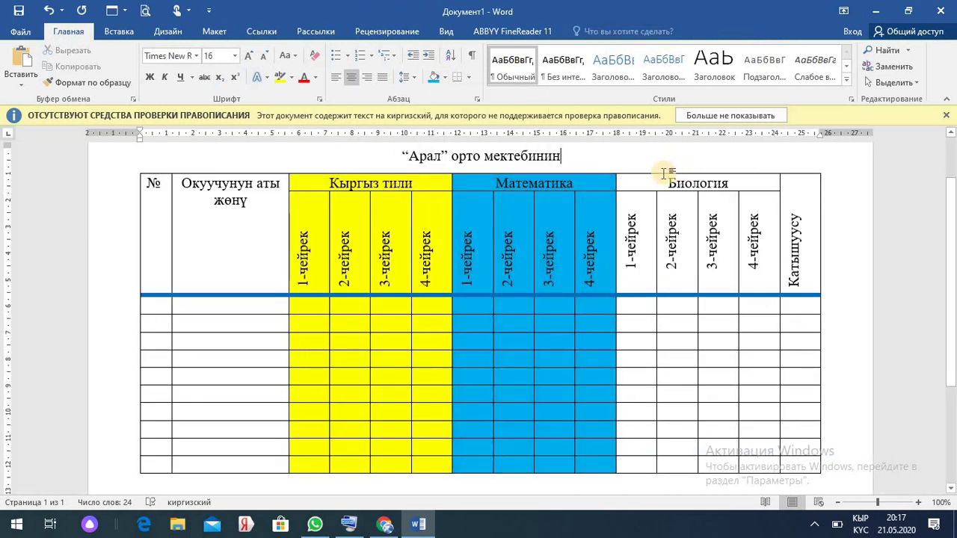
click(660, 171)
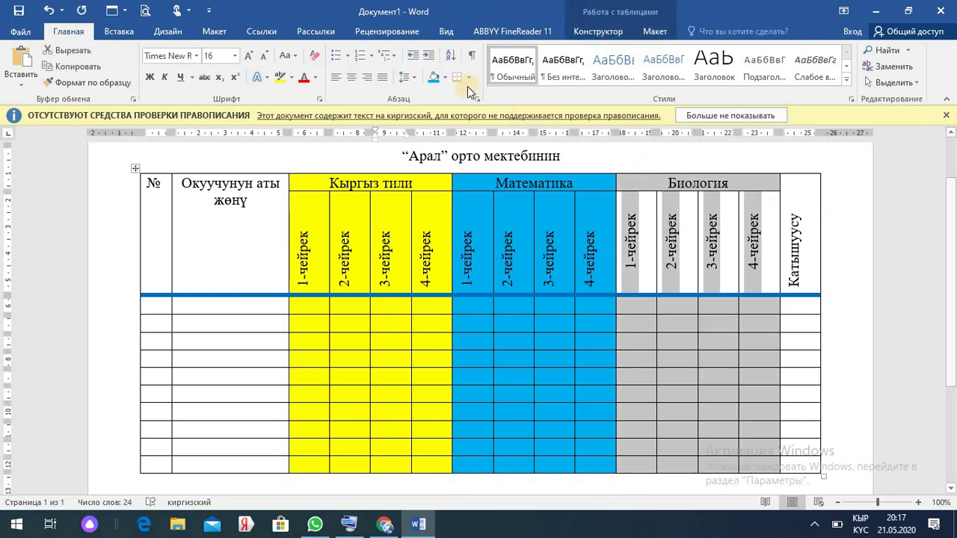
click(446, 79)
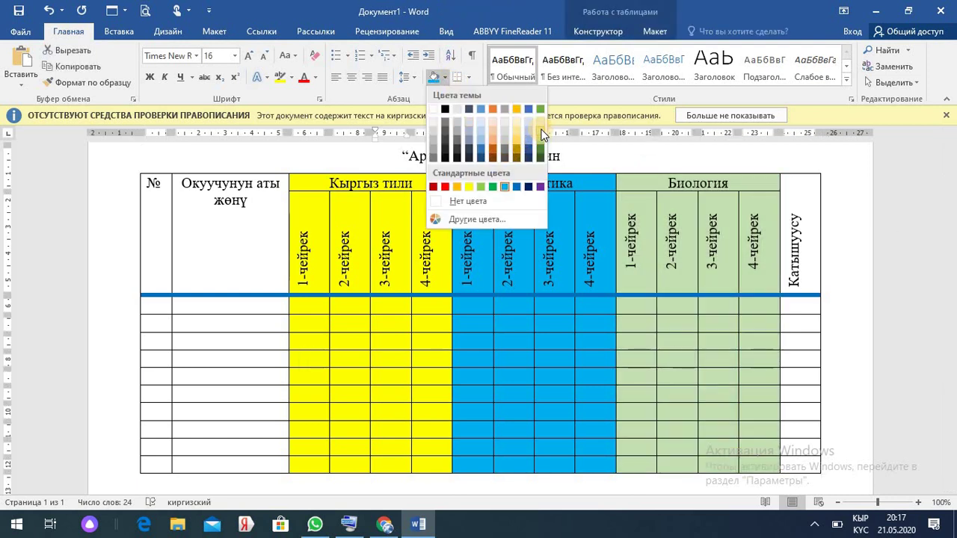
click(540, 133)
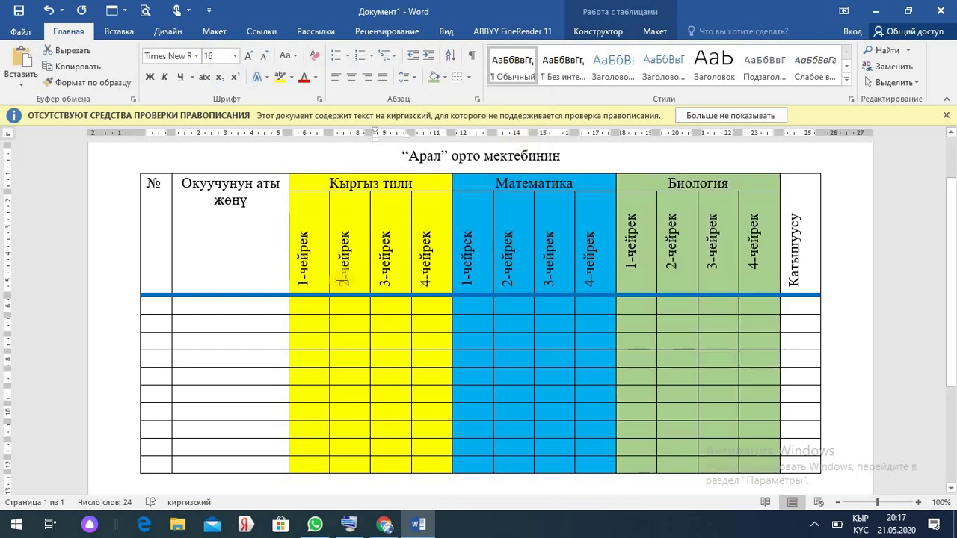
click(244, 305)
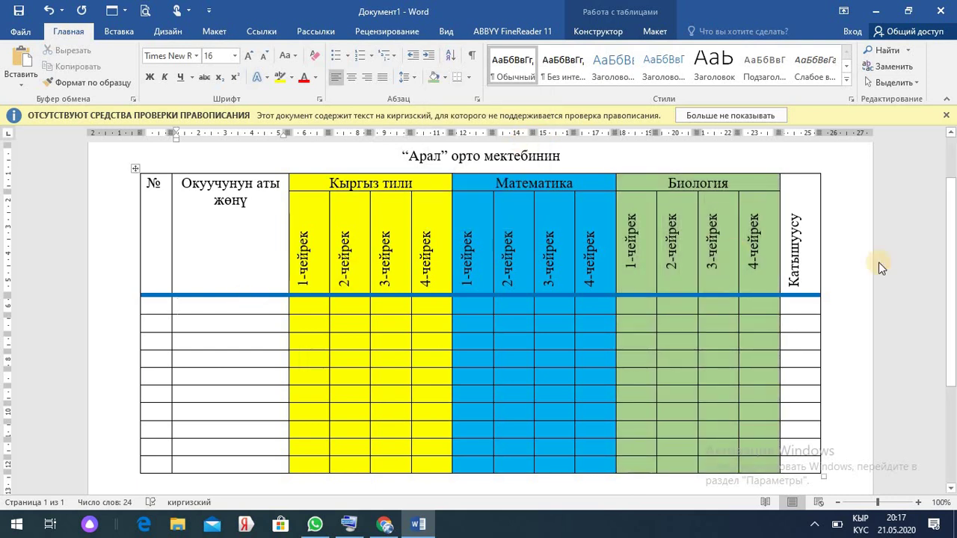
- Select the № column cells and apply 1. 2. 3. numbering to rows 1 through 10
scroll(953, 258, down, 3)
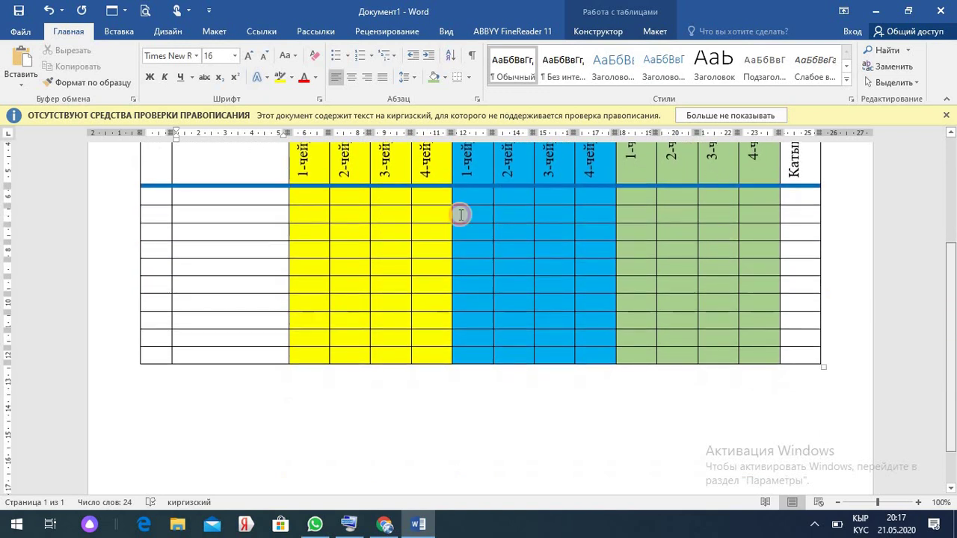
click(159, 198)
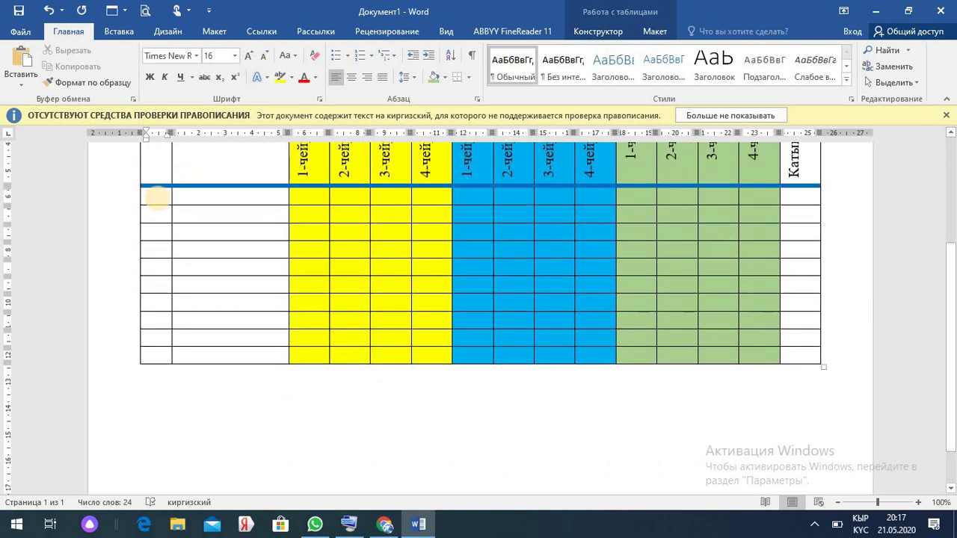
text(1)
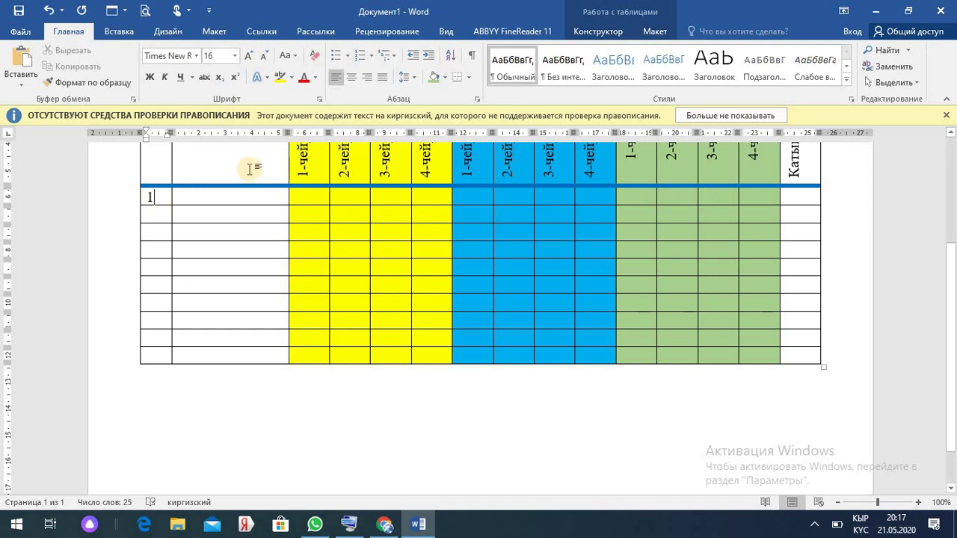
click(146, 192)
key(Delete)
drag(158, 252, 158, 357)
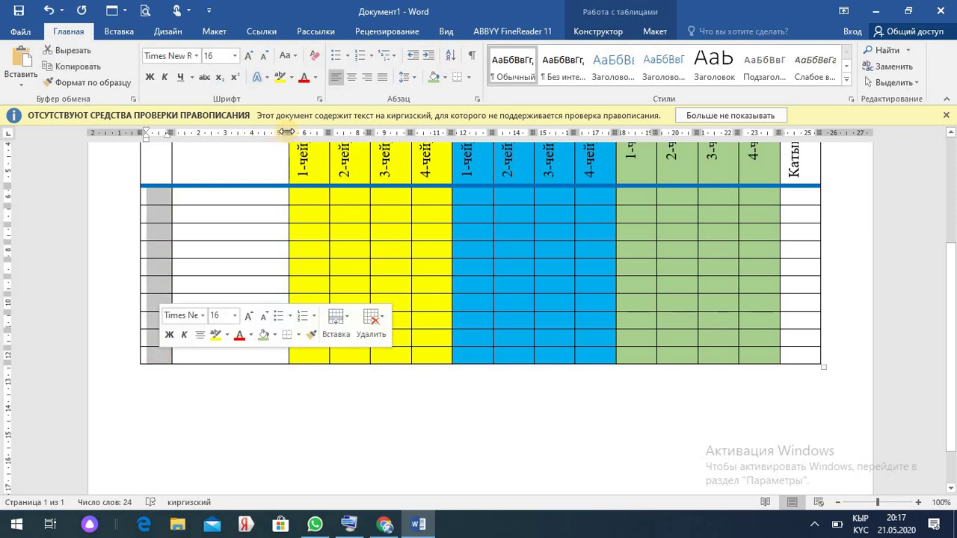
click(372, 58)
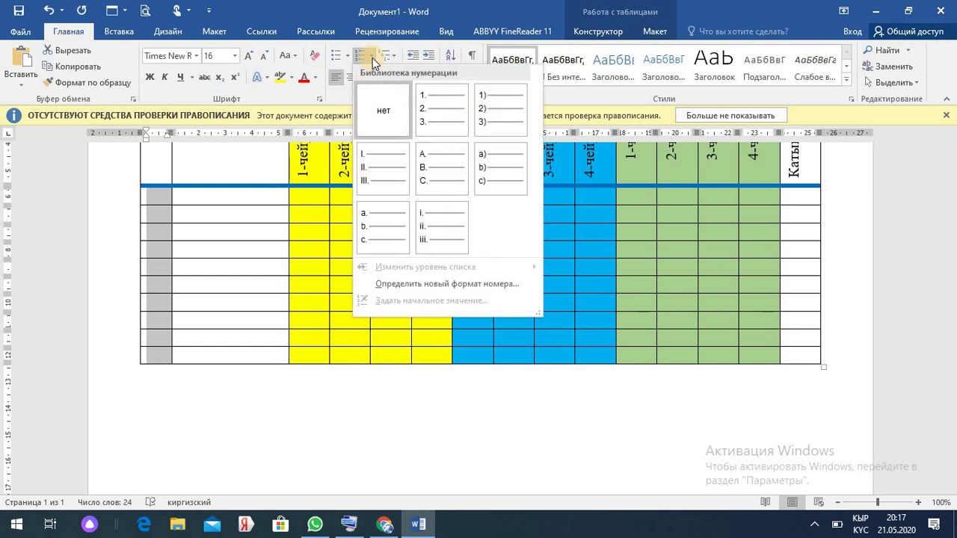
click(421, 98)
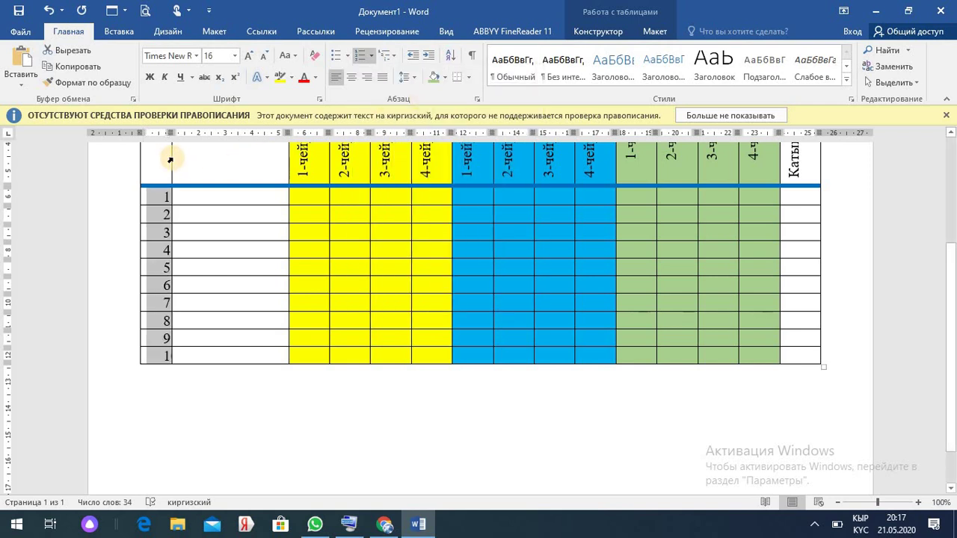
- Widen the № column so the numbers fit, then type the first student's name
drag(170, 157, 186, 157)
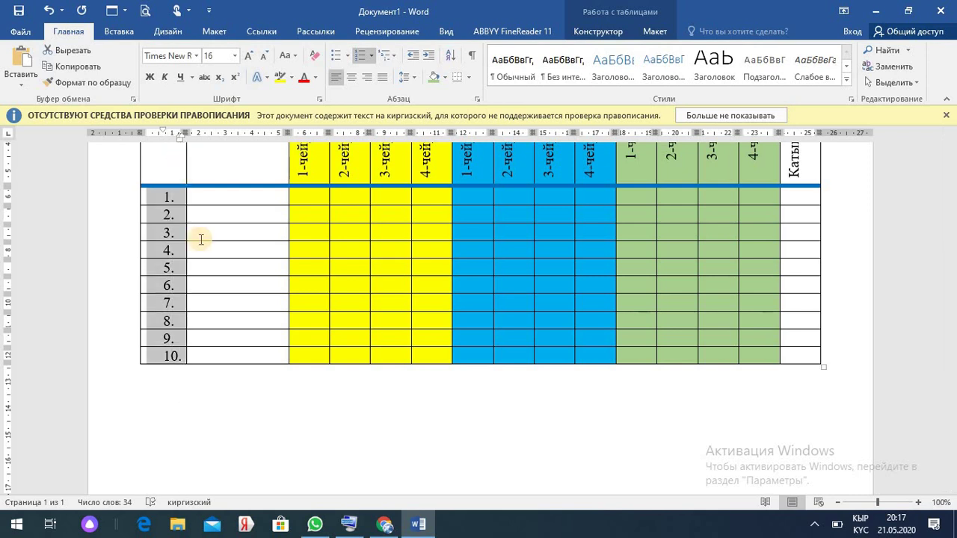
click(235, 354)
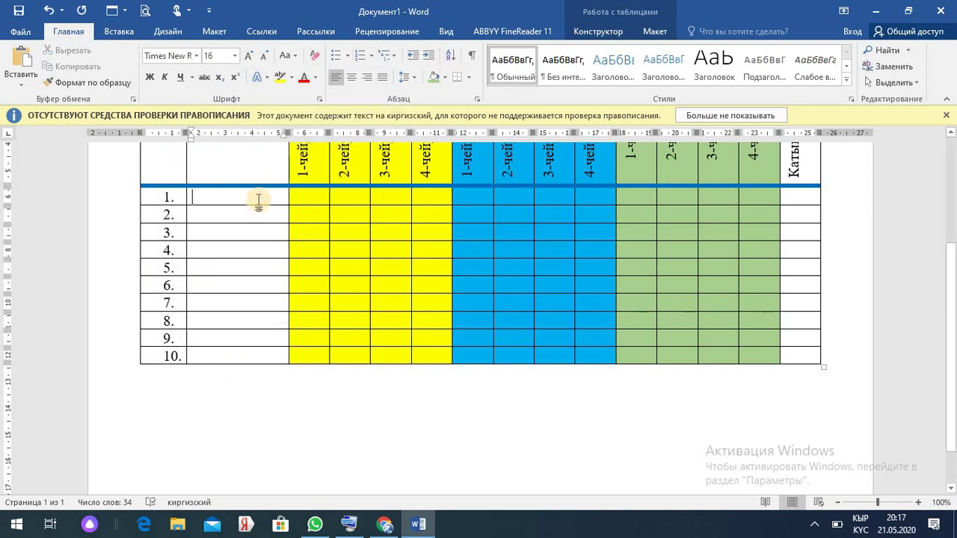
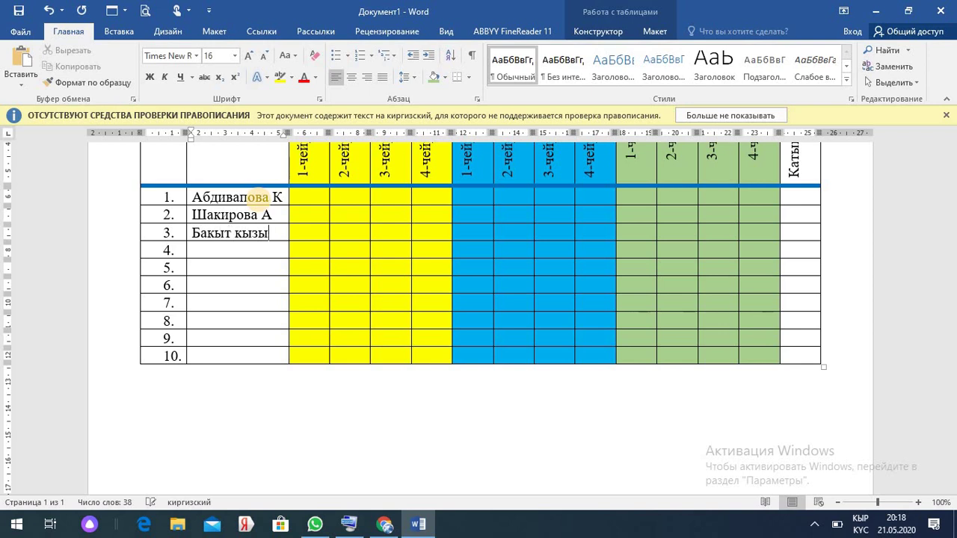
- Fill the name cells of rows 2 through 7 with student names, correcting the seventh name's ending
key(Down)
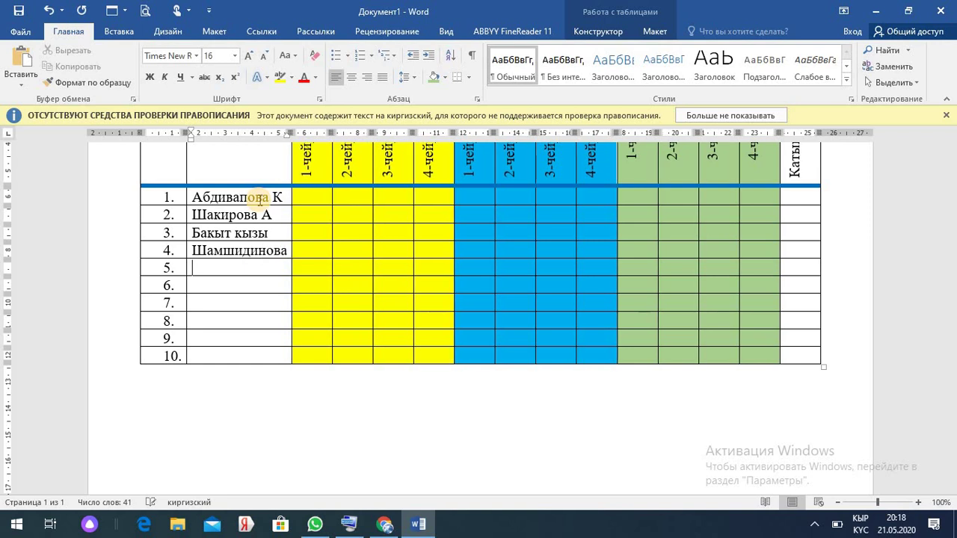
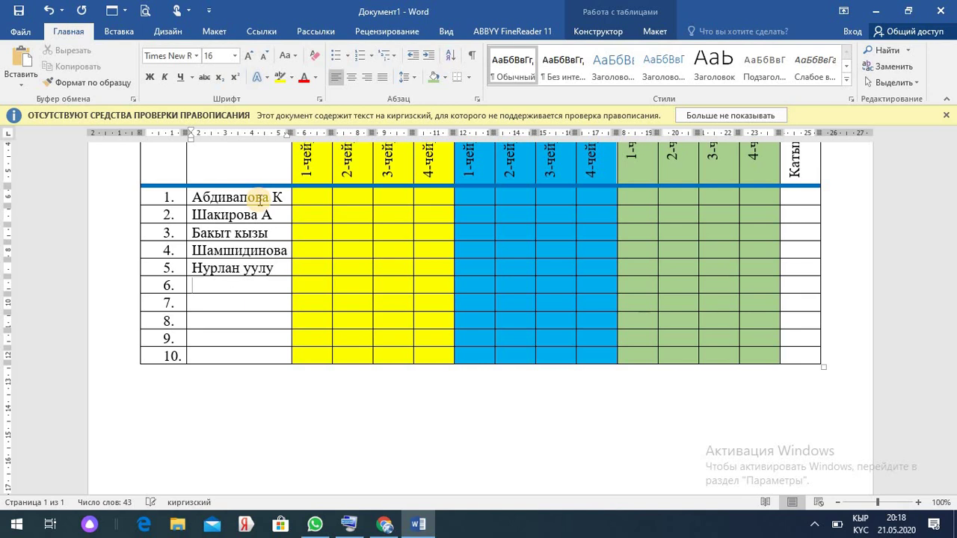
text(Акимова)
text(Эсенкуллв)
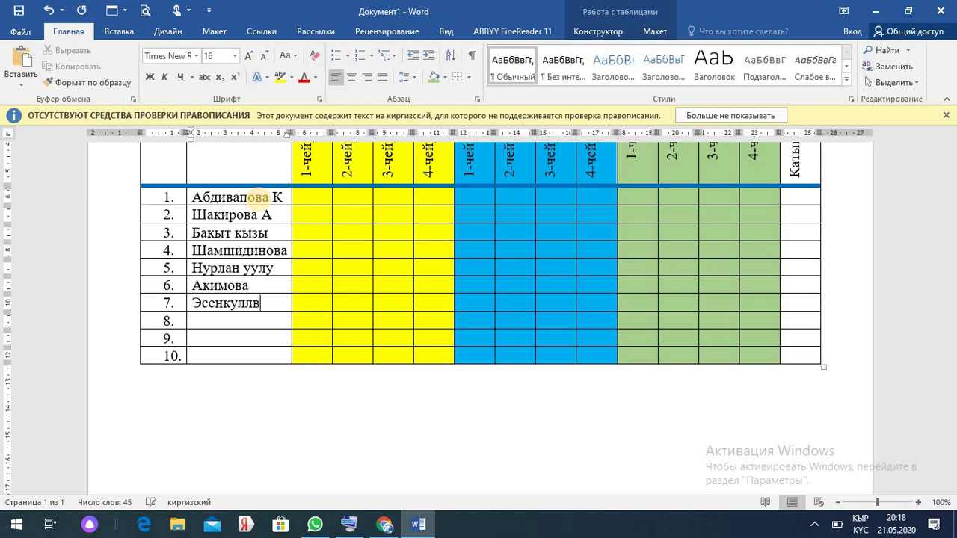
key(BackSpace)
key(BackSpace)
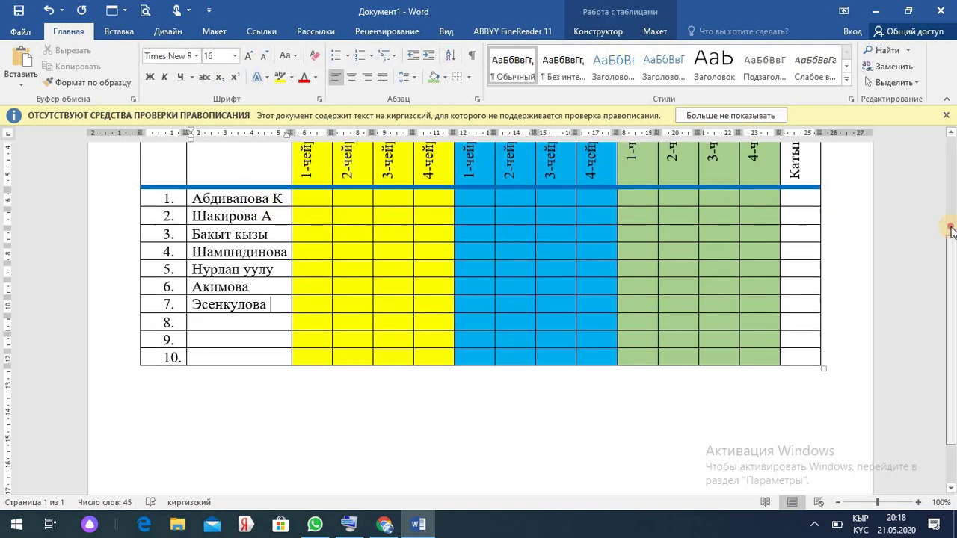
scroll(508, 336, up, 3)
scroll(508, 384, down, 3)
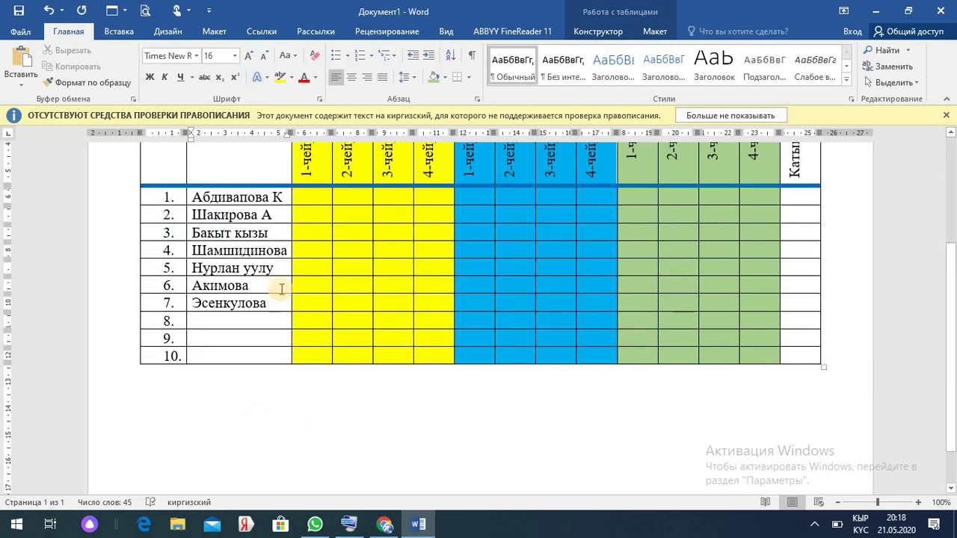
- Sort the seven name cells ascending by column 2 text so names are alphabetical
drag(271, 302, 187, 194)
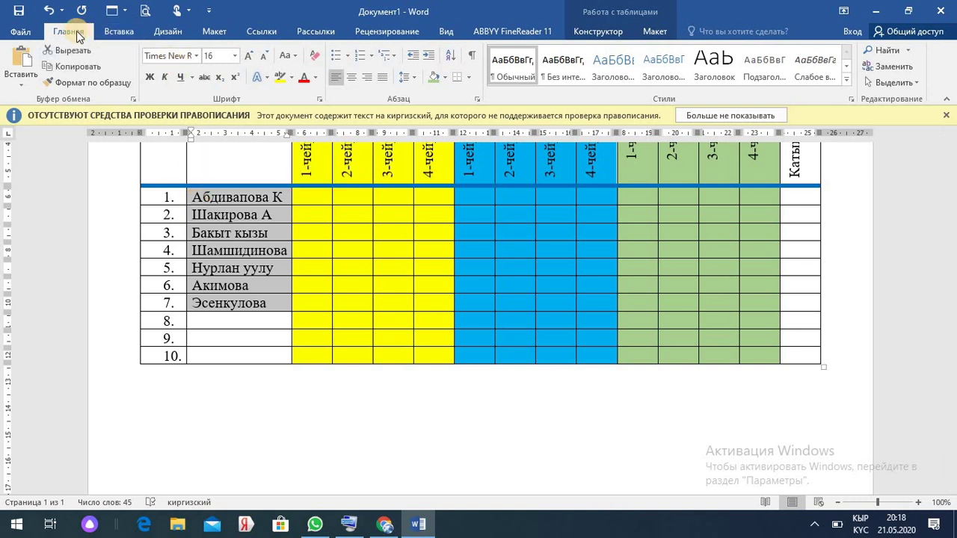
click(454, 60)
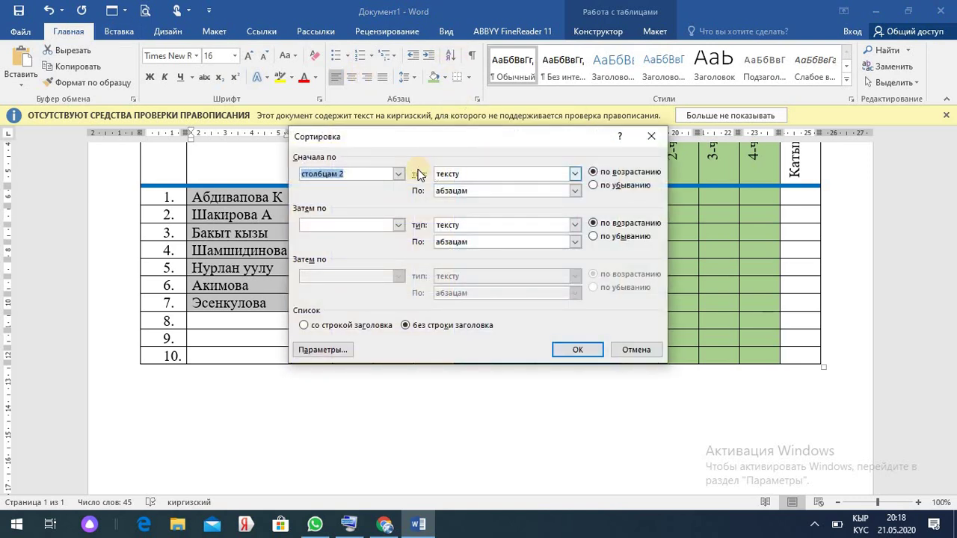
click(399, 174)
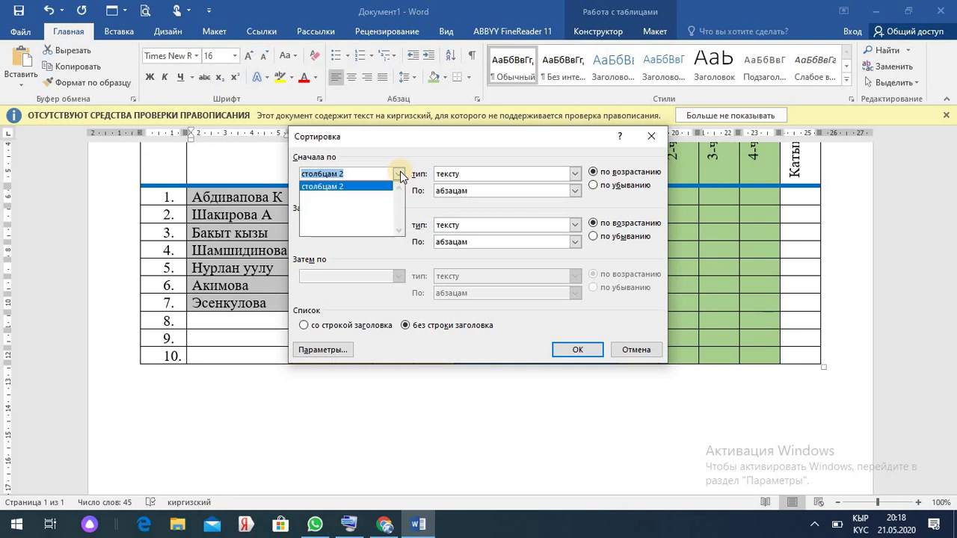
click(400, 174)
click(577, 352)
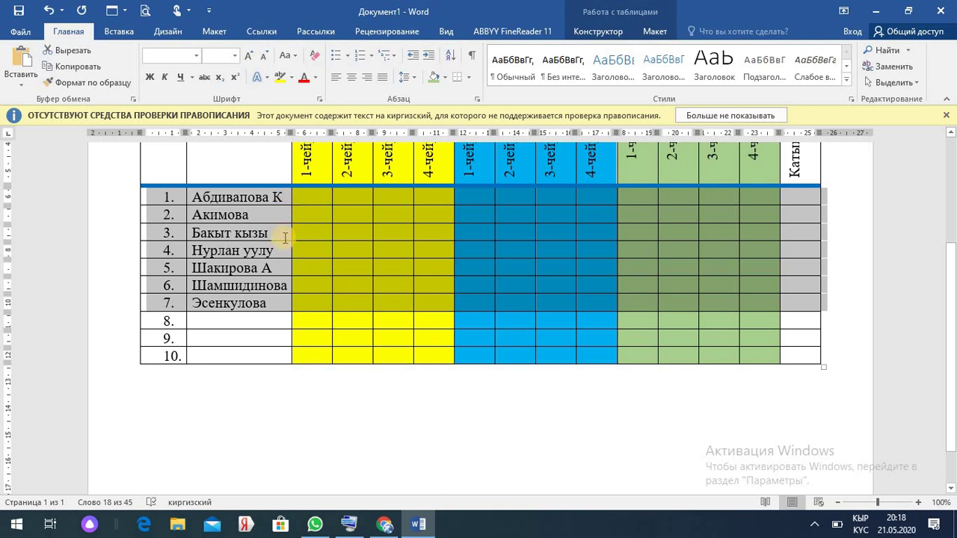
click(275, 304)
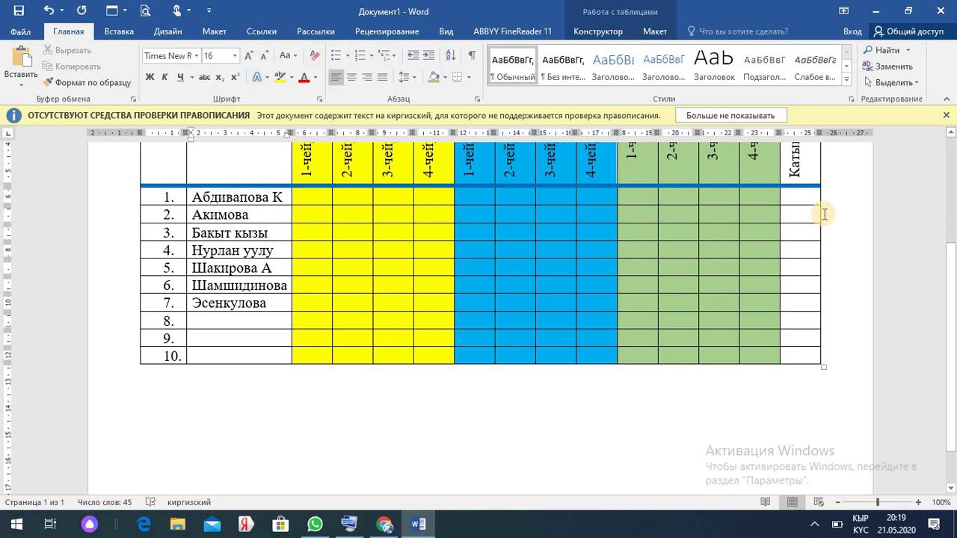
- Insert a new row 3 below the second student and enter another student's surname in it
click(823, 213)
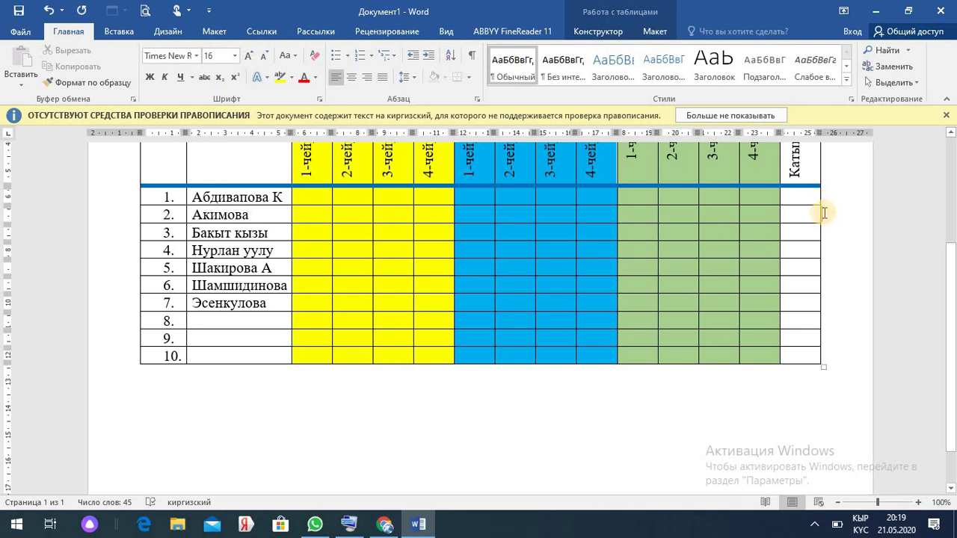
key(Return)
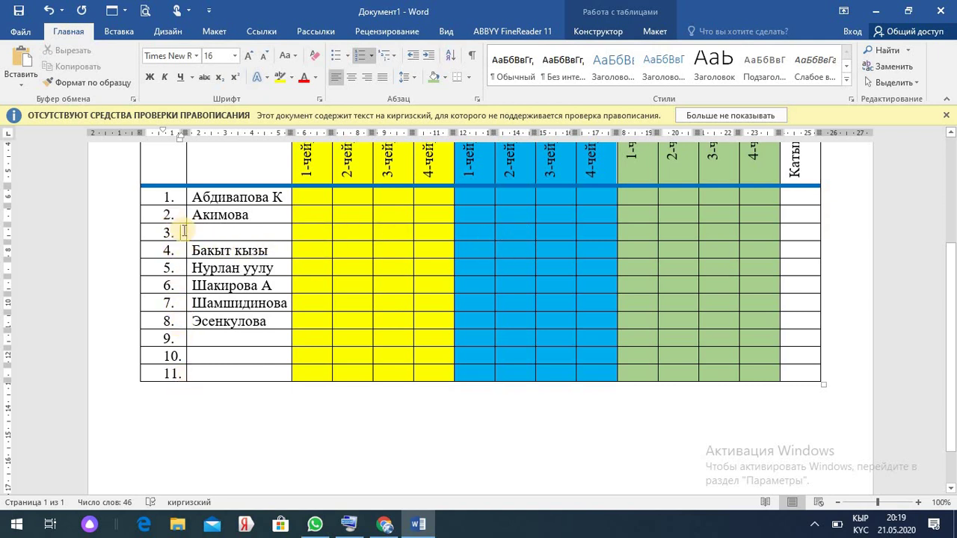
click(201, 235)
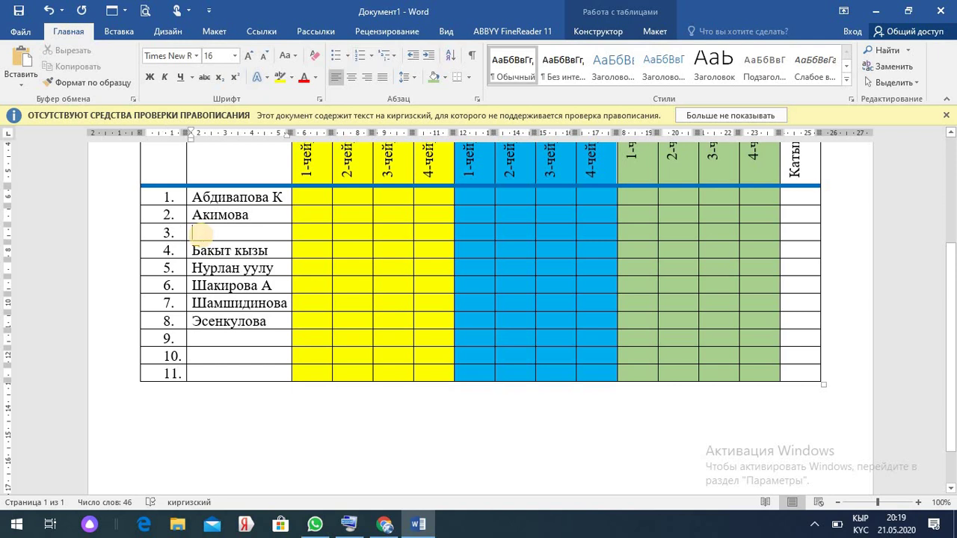
text(Арапова)
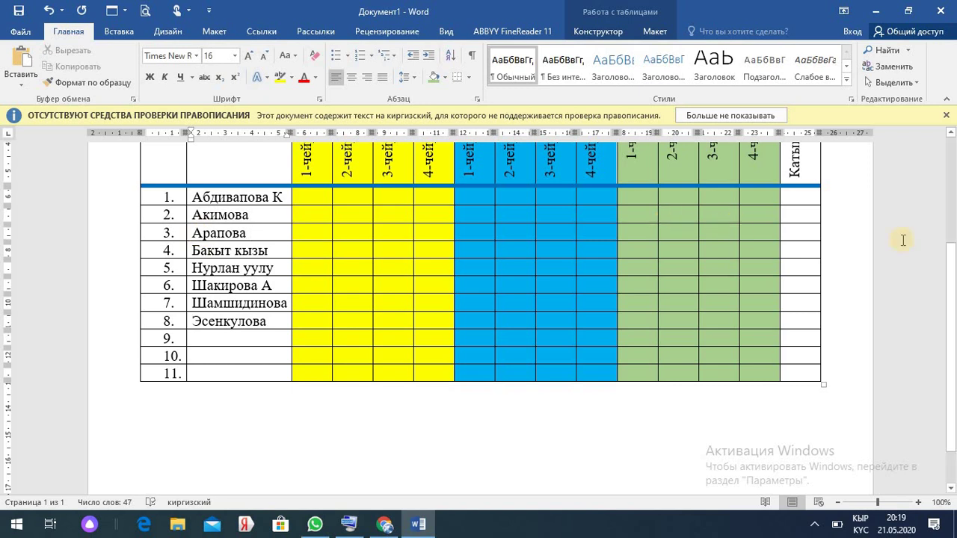
mouse_move(950, 258)
mouse_down()
mouse_move(951, 149)
mouse_move(953, 260)
mouse_up()
- Add an extra column at the table's right edge, then delete it again
drag(953, 291, 953, 200)
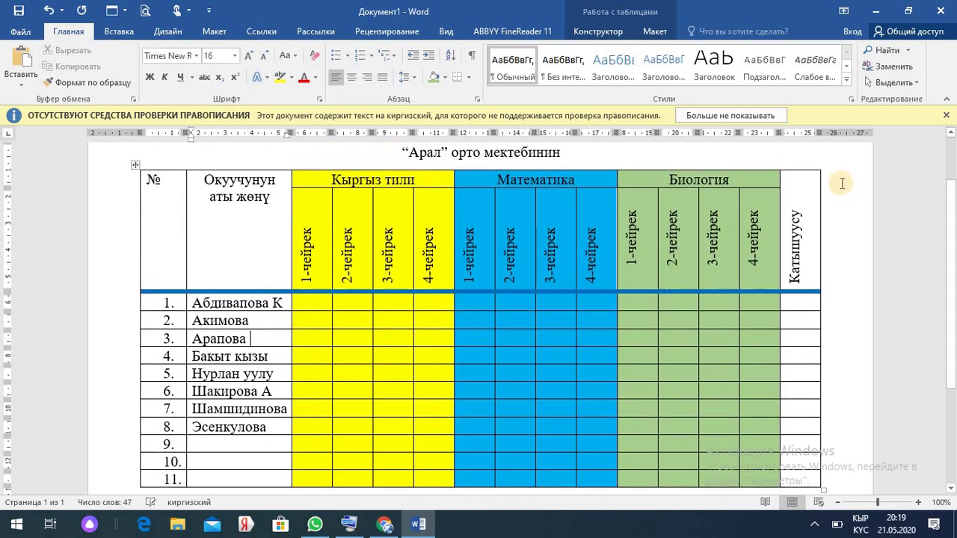
click(822, 178)
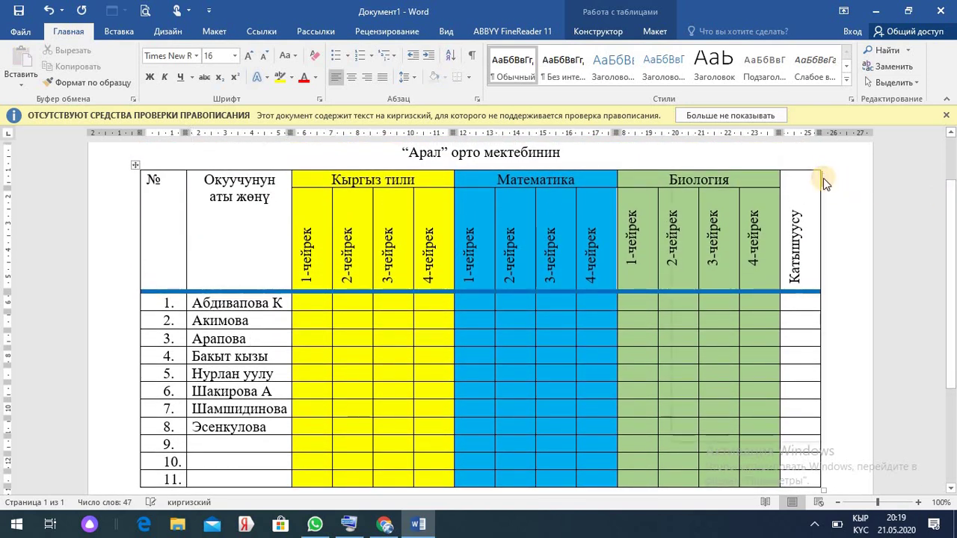
right_click(823, 178)
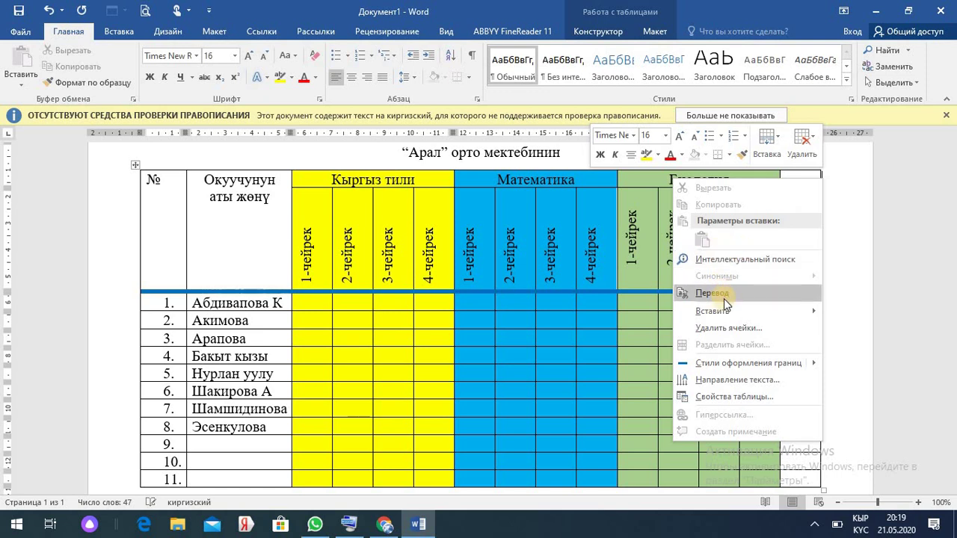
mouse_move(720, 311)
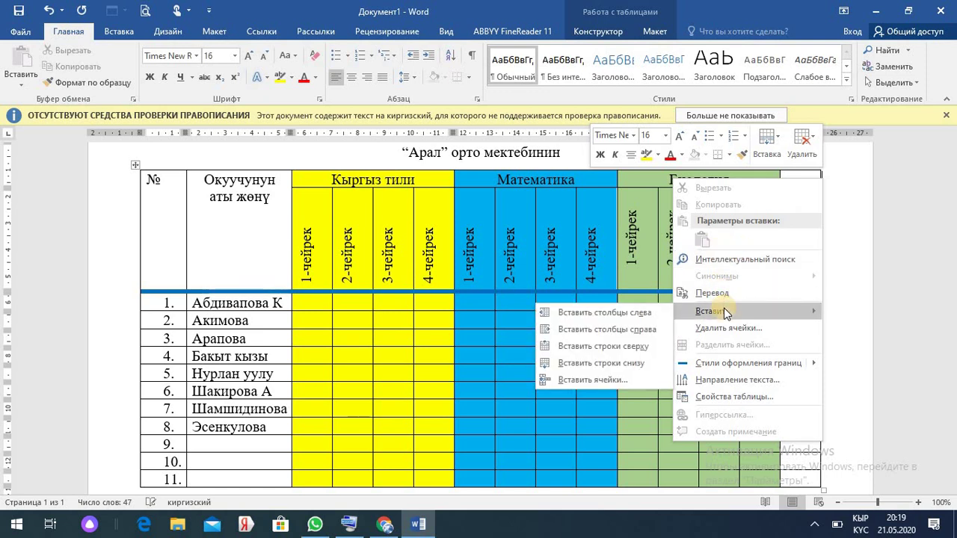
click(639, 319)
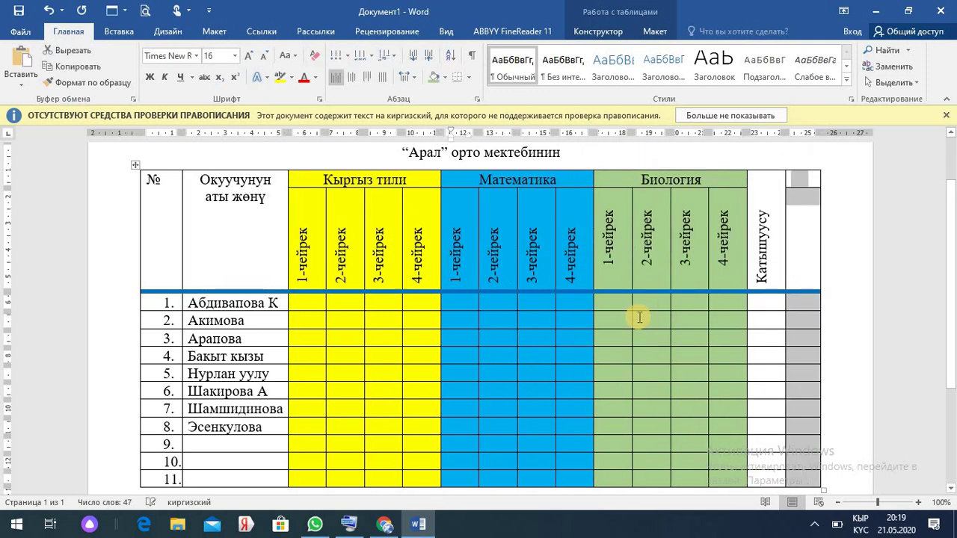
click(803, 215)
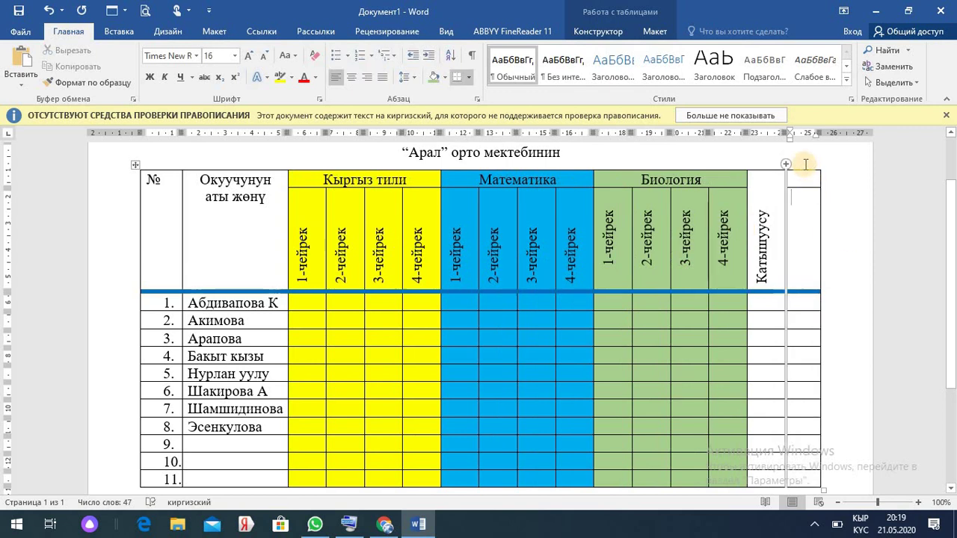
mouse_move(808, 155)
click(799, 168)
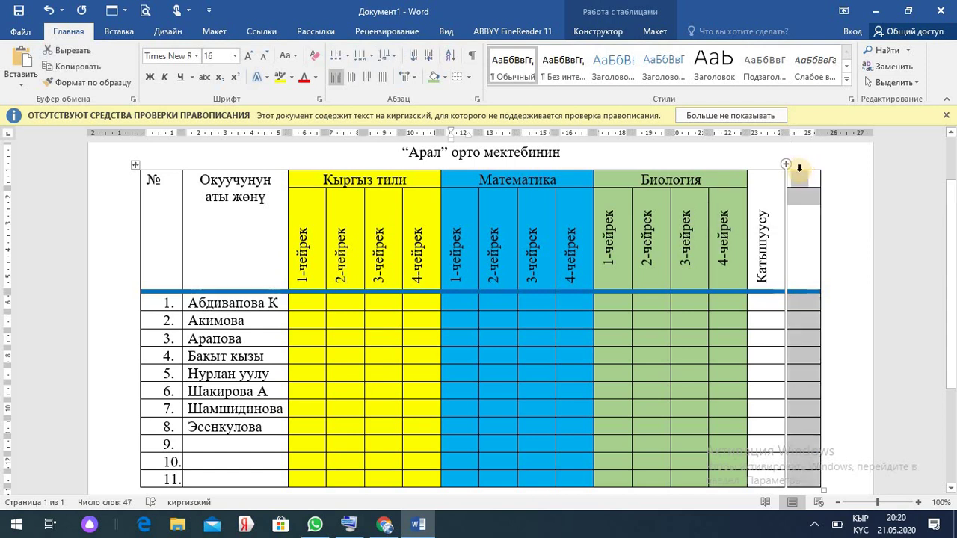
key(BackSpace)
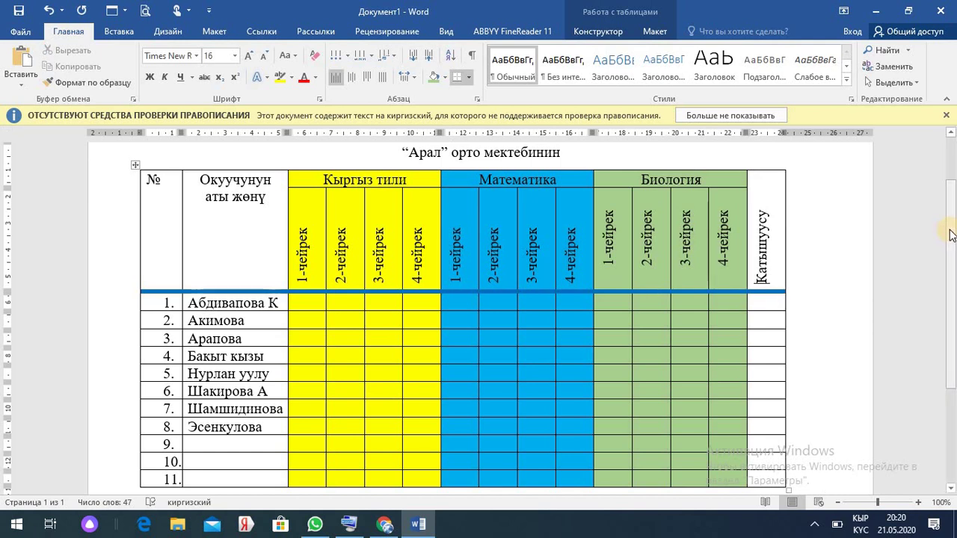
- Delete the empty rows 9 through 11 so the table ends at row 8
scroll(919, 269, down, 3)
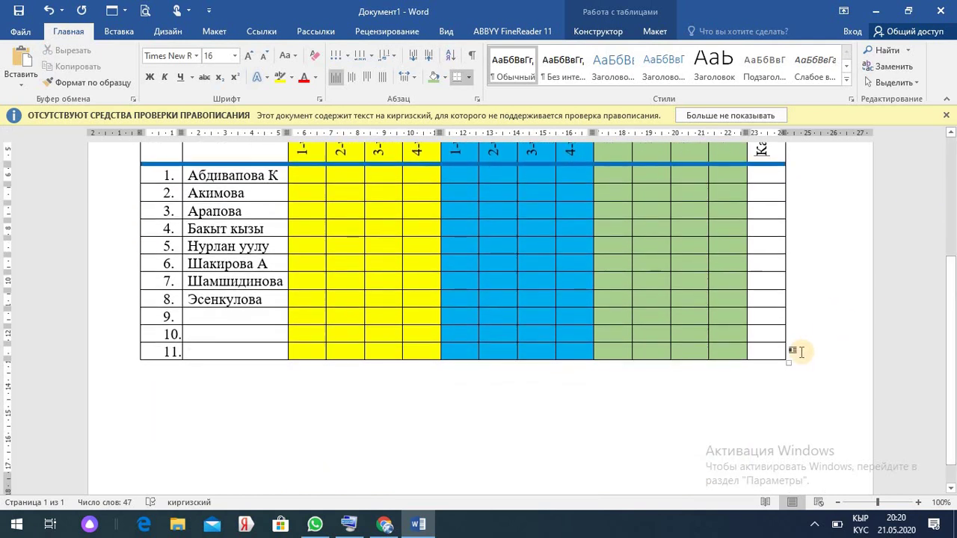
drag(796, 351, 153, 322)
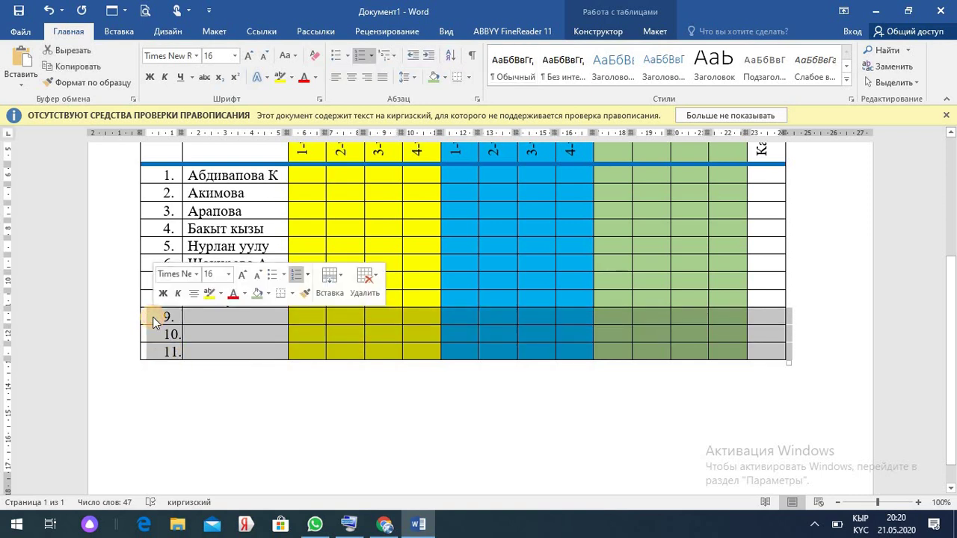
key(BackSpace)
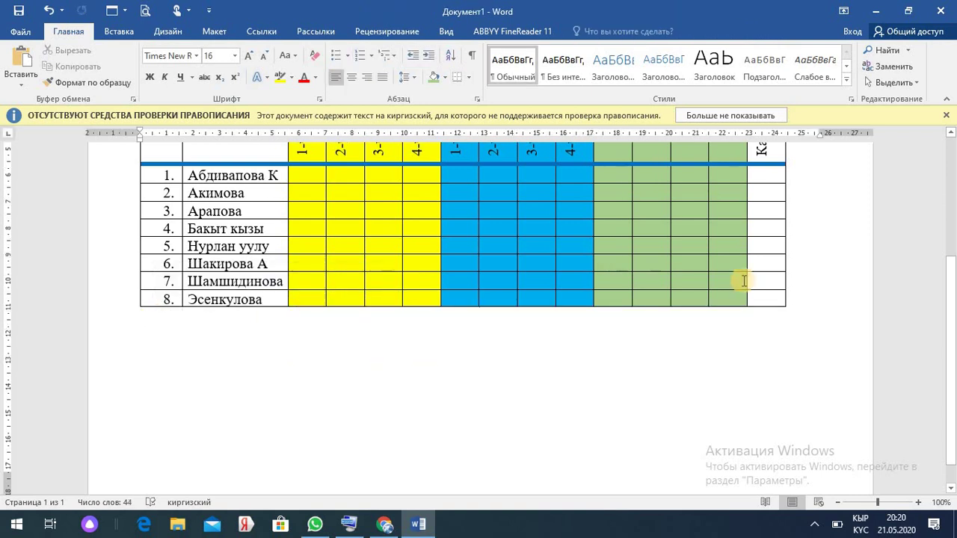
drag(949, 312, 951, 220)
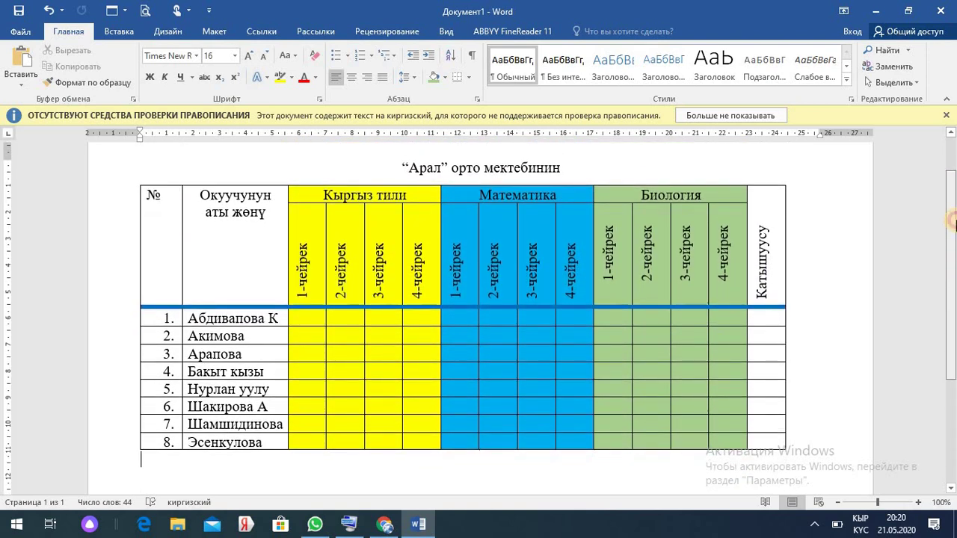
- Save the gradebook as 'Док 1' on Local Disk (D:) and close the document
click(27, 34)
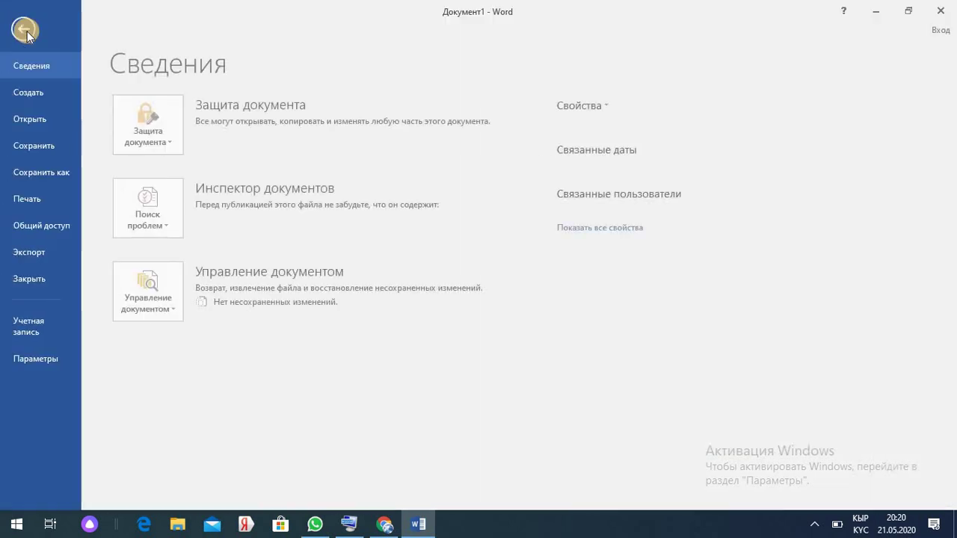
click(49, 172)
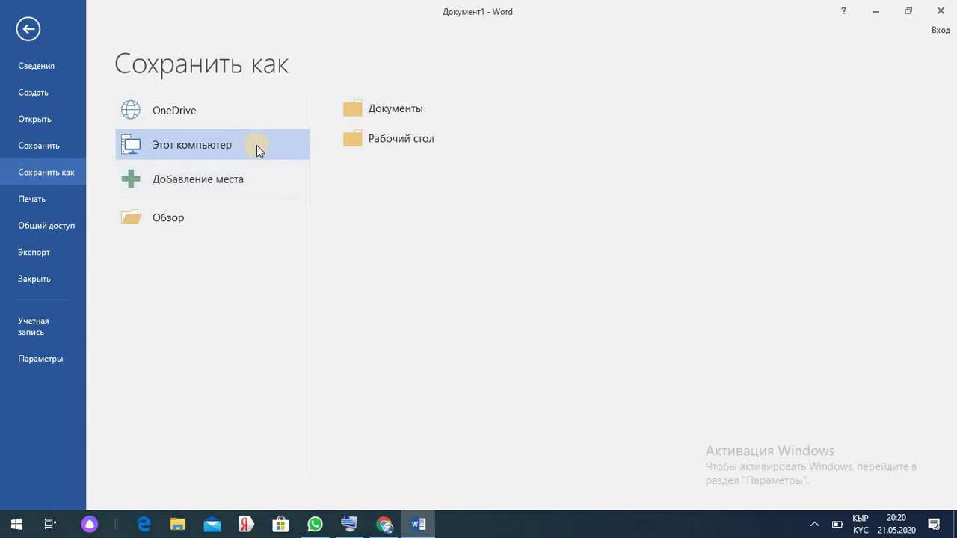
click(256, 145)
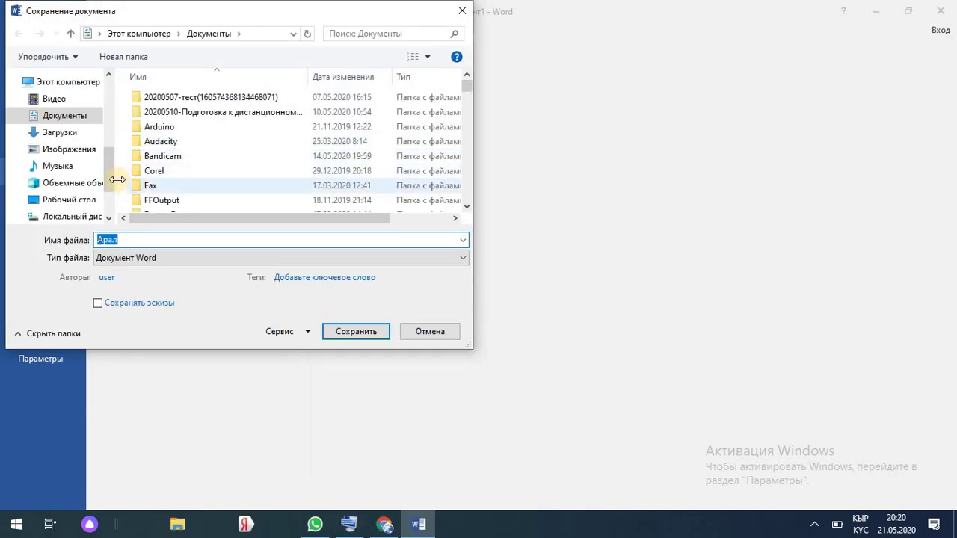
drag(109, 175, 109, 190)
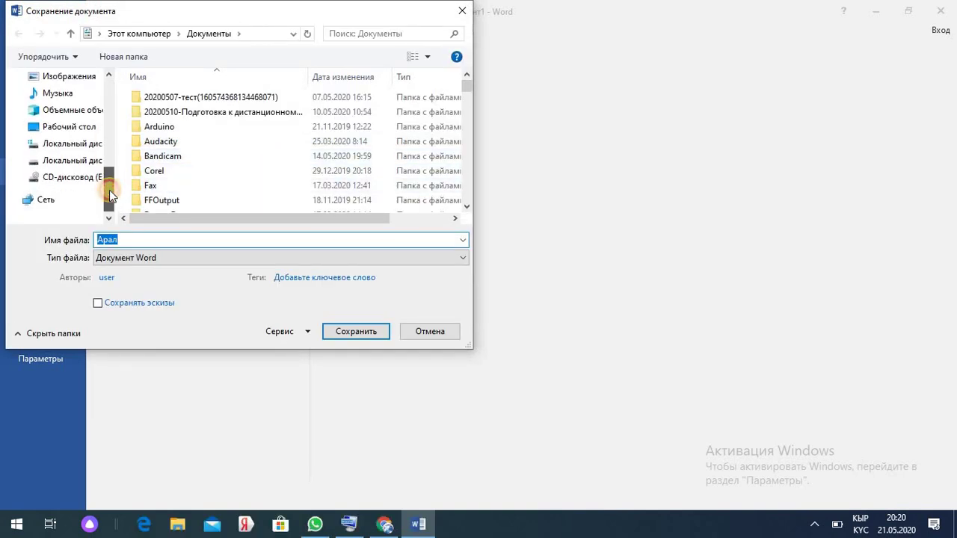
click(79, 160)
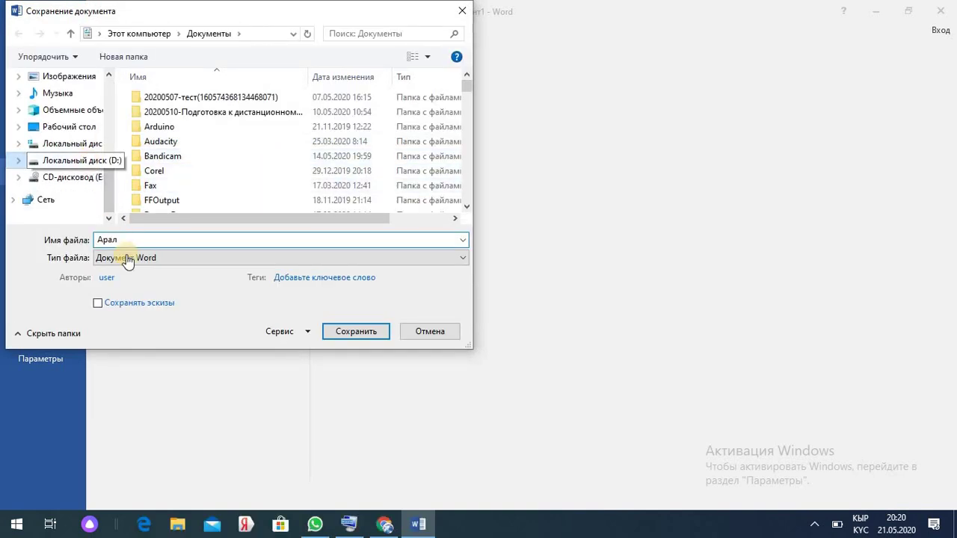
click(124, 239)
double_click(124, 239)
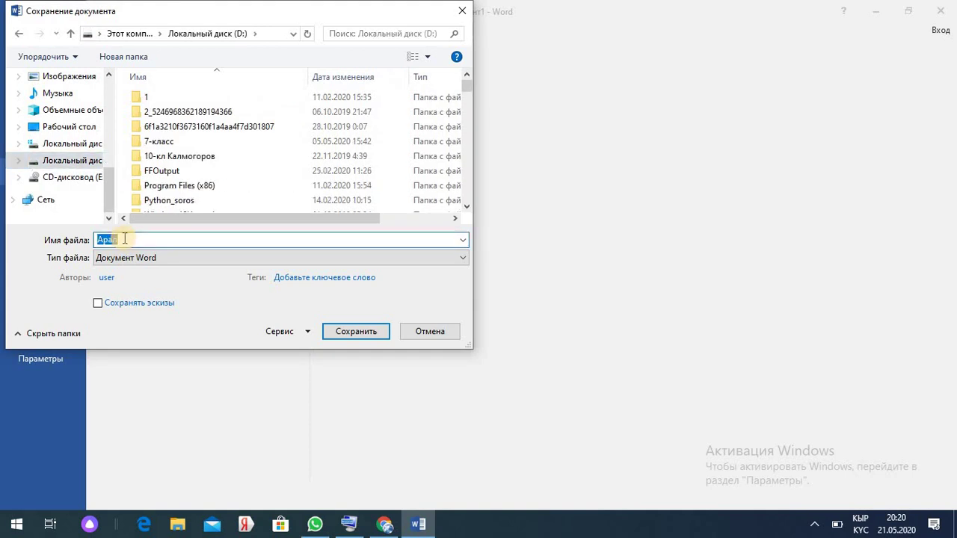
text(Док)
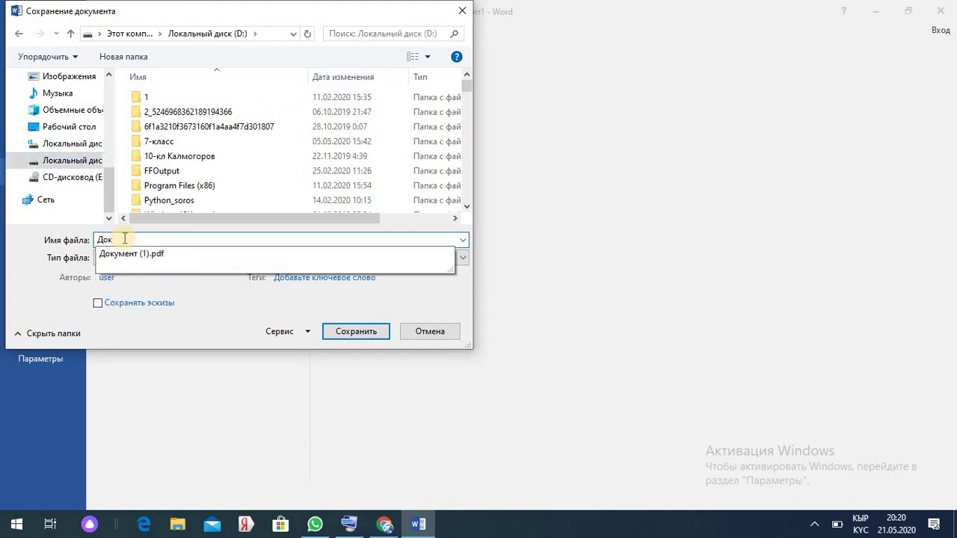
key(Escape)
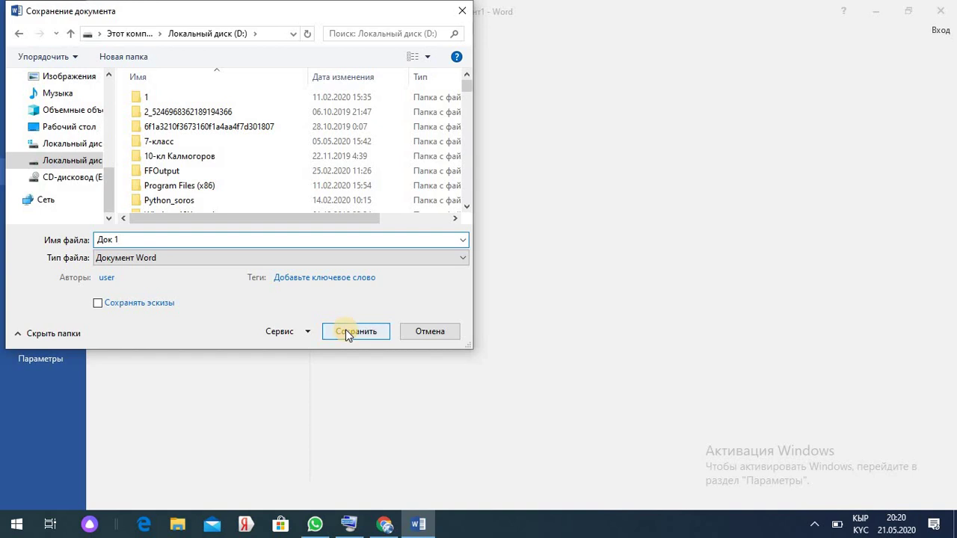
click(346, 332)
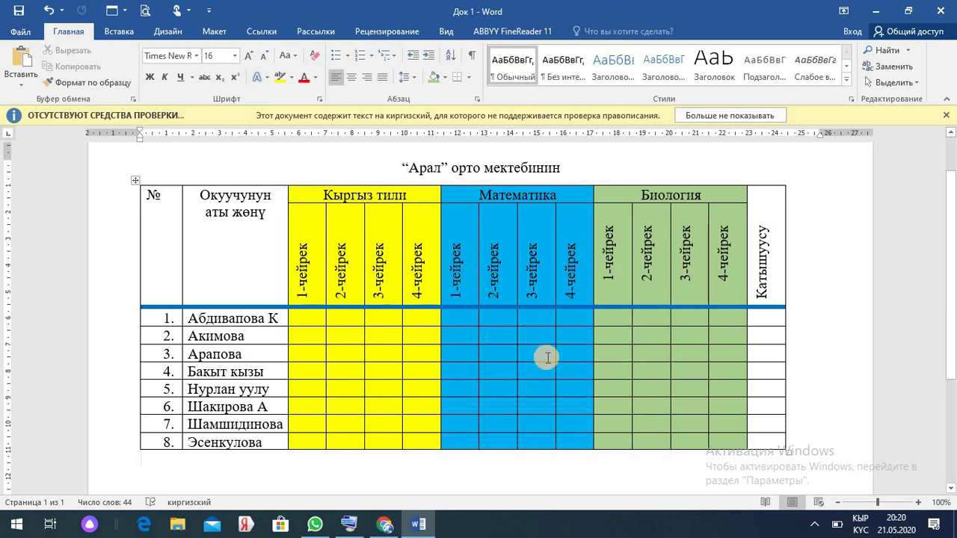
click(943, 12)
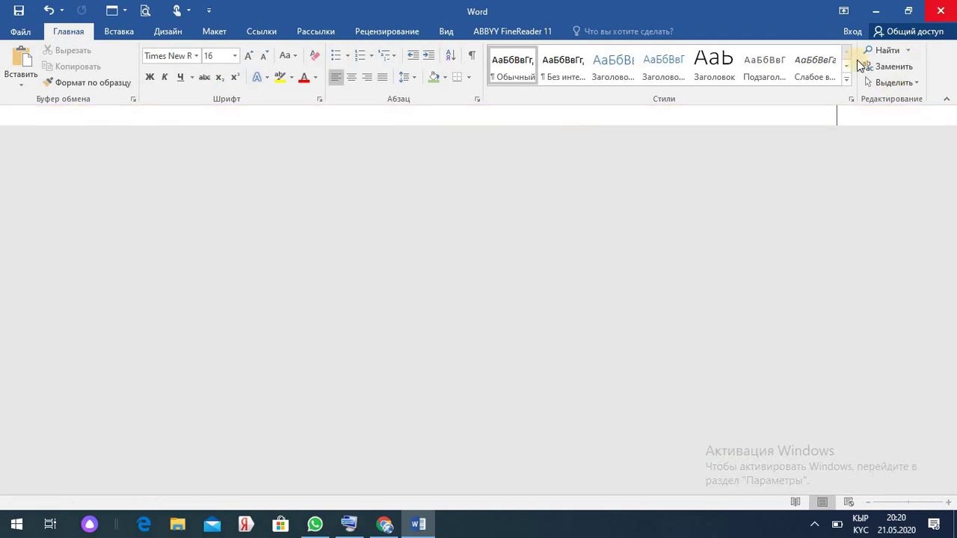